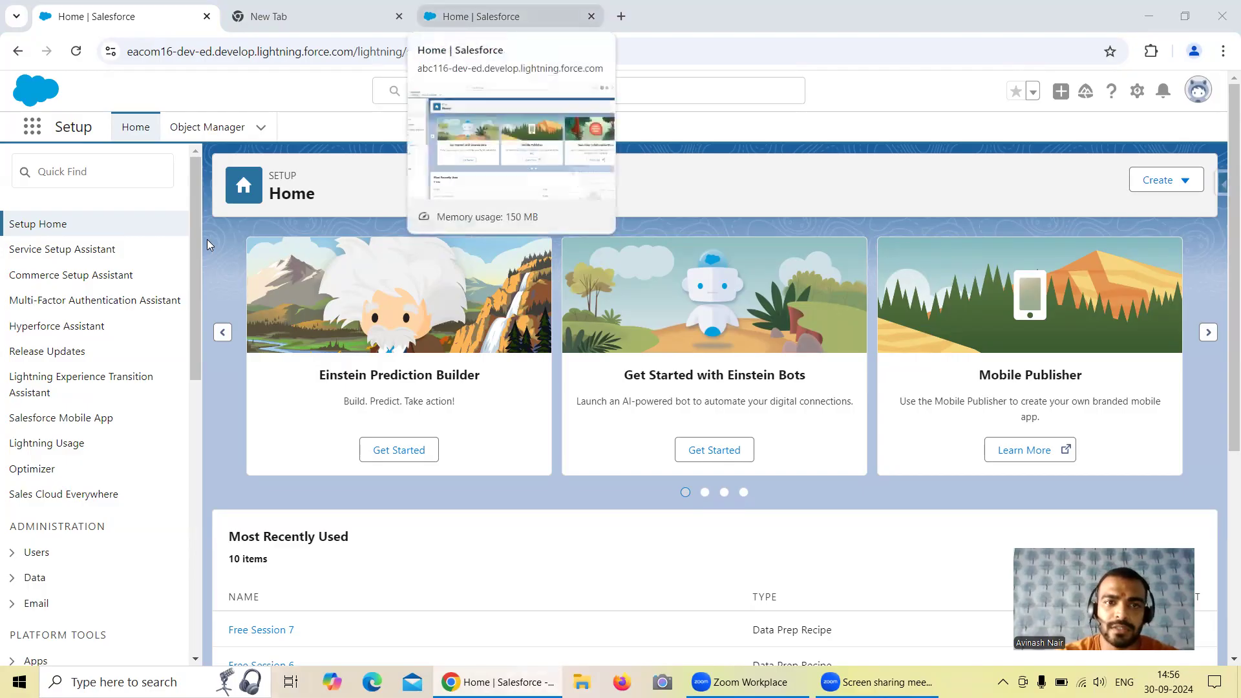
Open Salesforce Inspector's Data Export for the abc116 org in a new browser tab, closing the admin notice
click(481, 17)
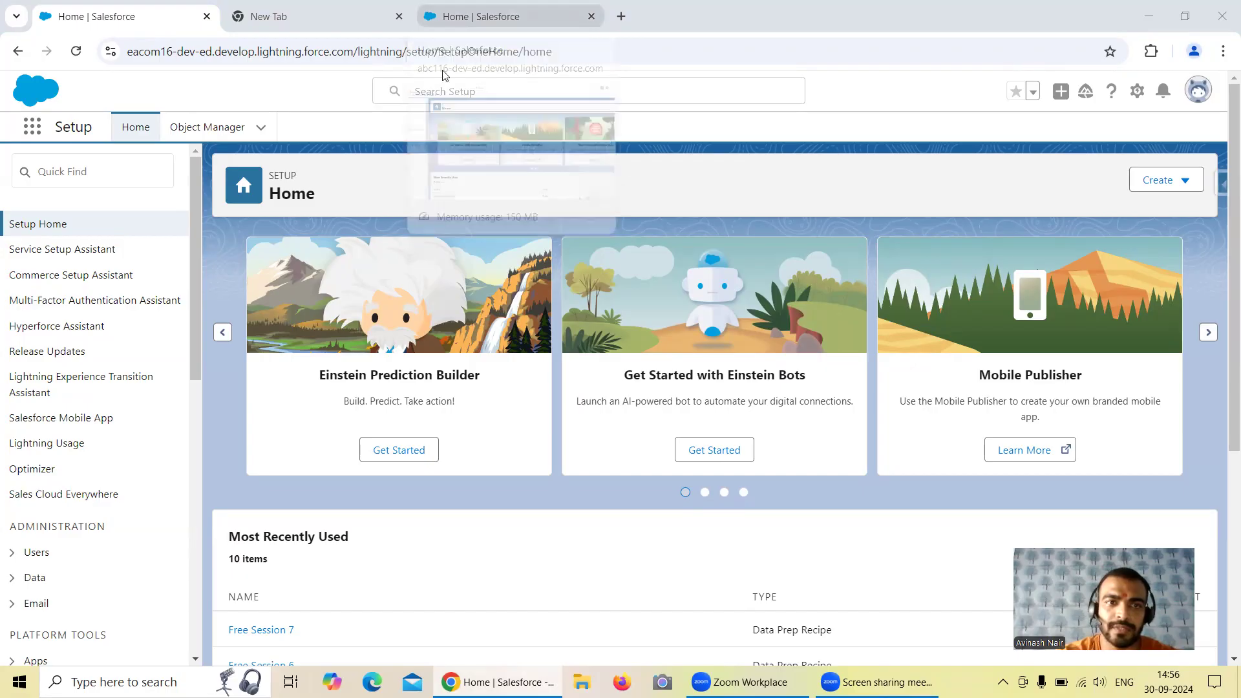
click(1221, 188)
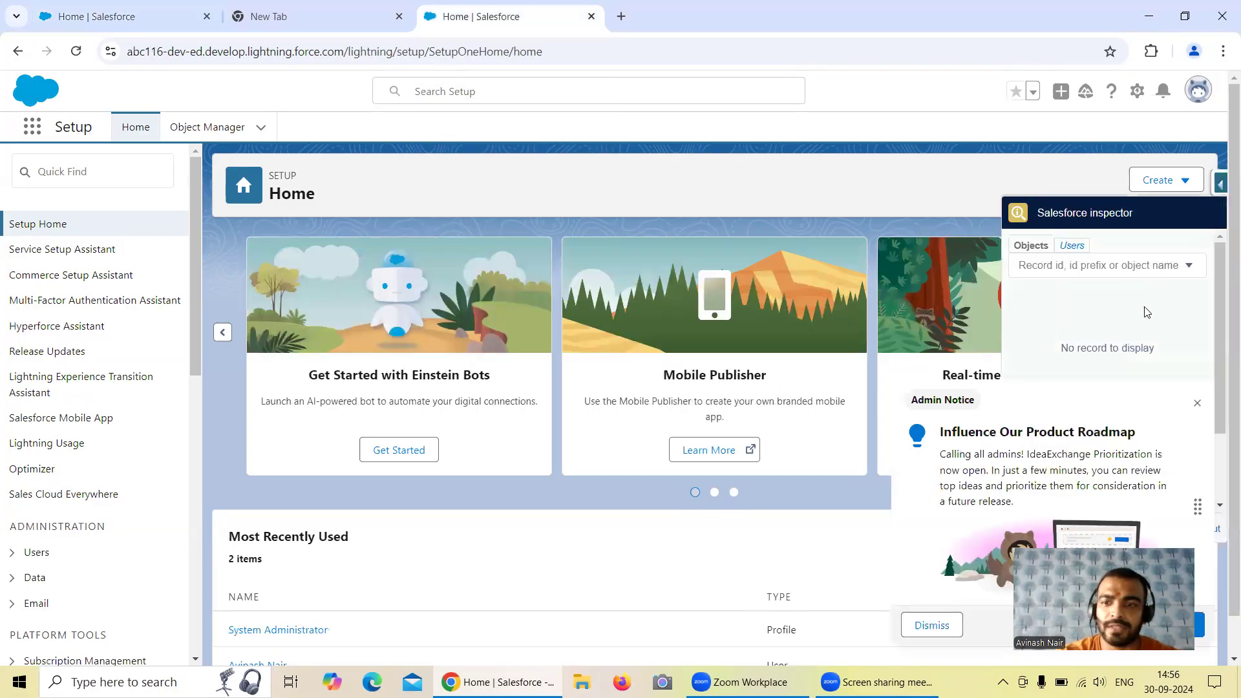
click(1196, 406)
click(1220, 186)
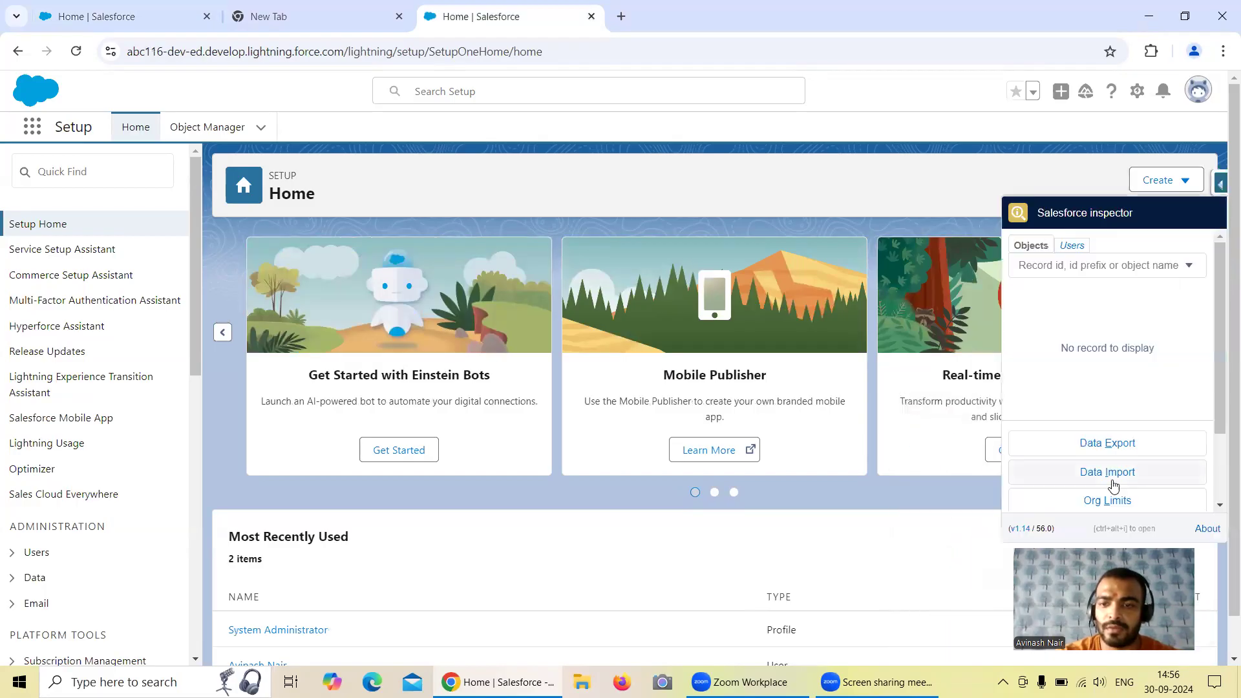
right_click(1091, 449)
click(980, 462)
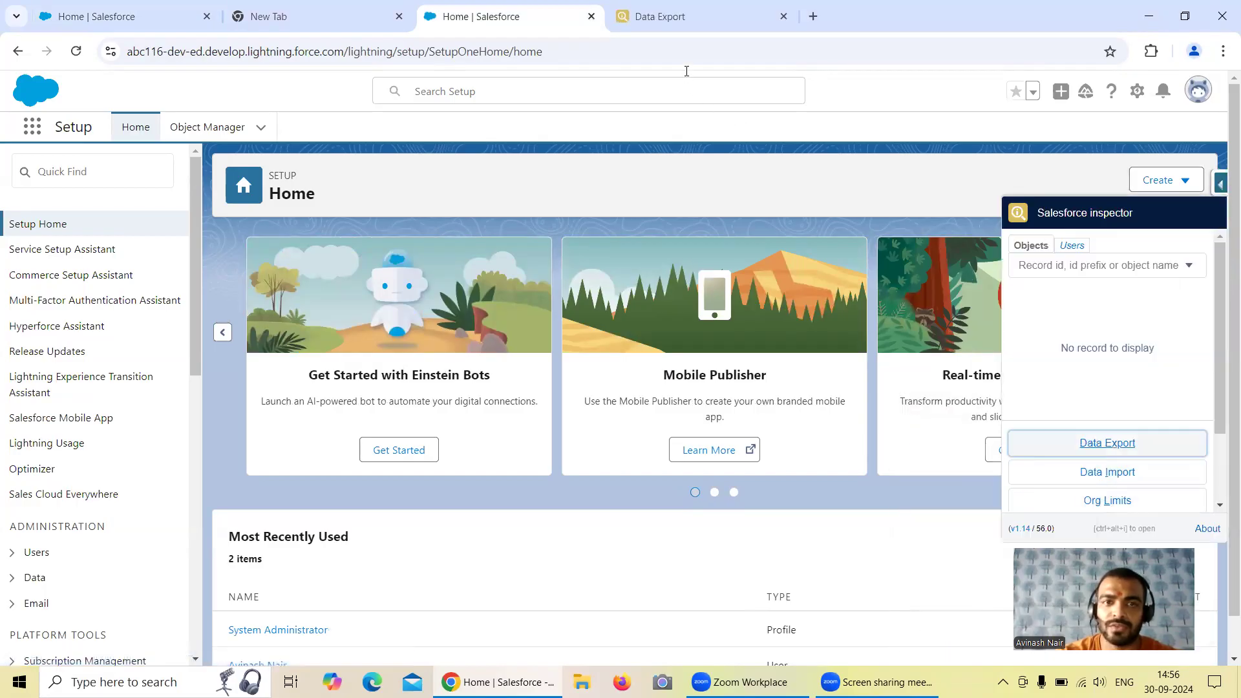
click(663, 18)
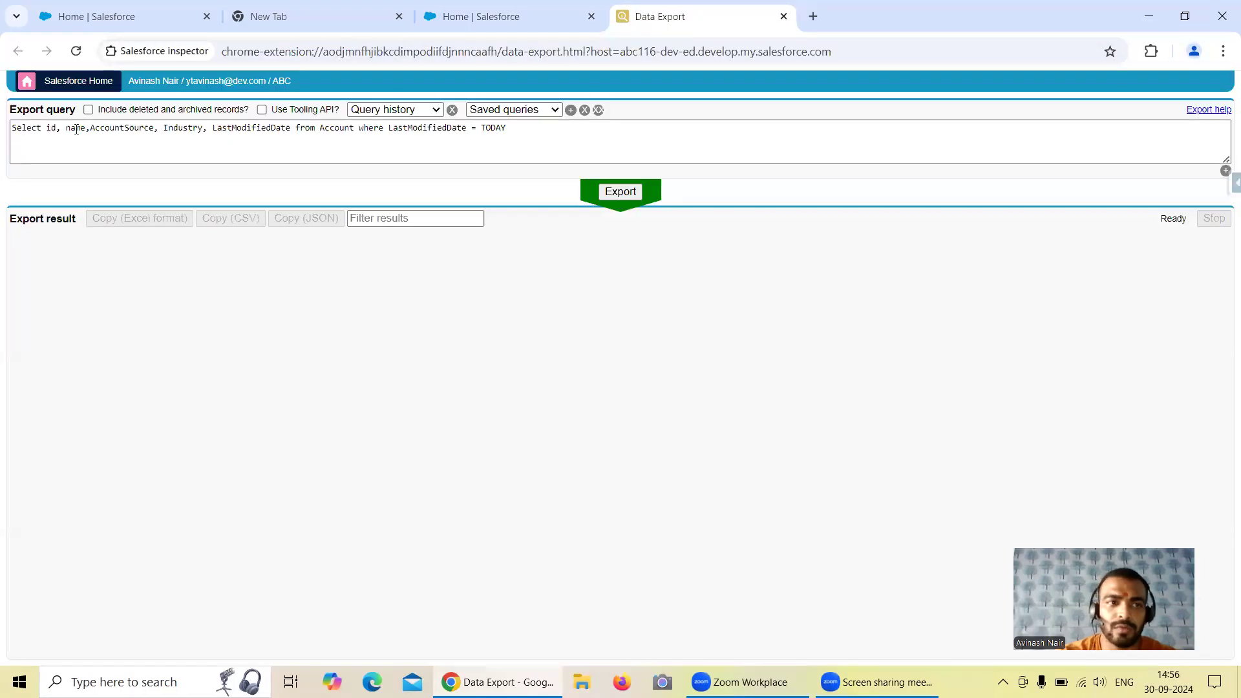
Rewrite the export query to select id and name from Contact, leaving room for further fields
drag(66, 128, 545, 144)
key(BackSpace)
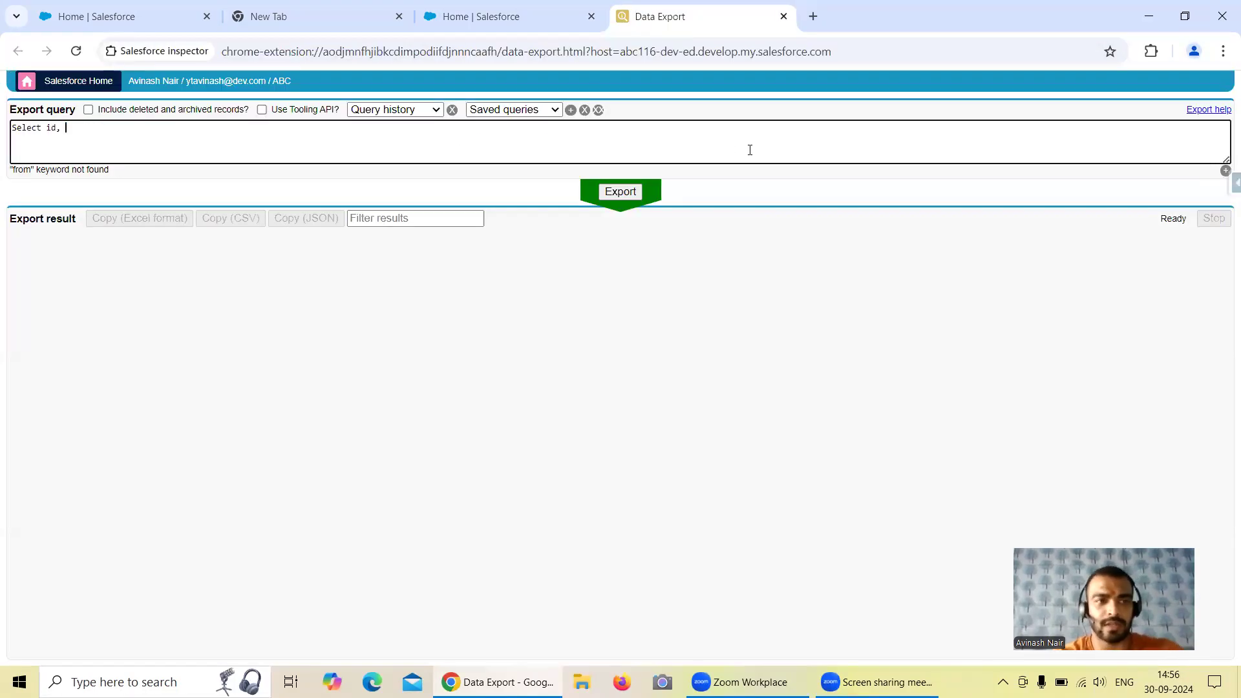
text(Con)
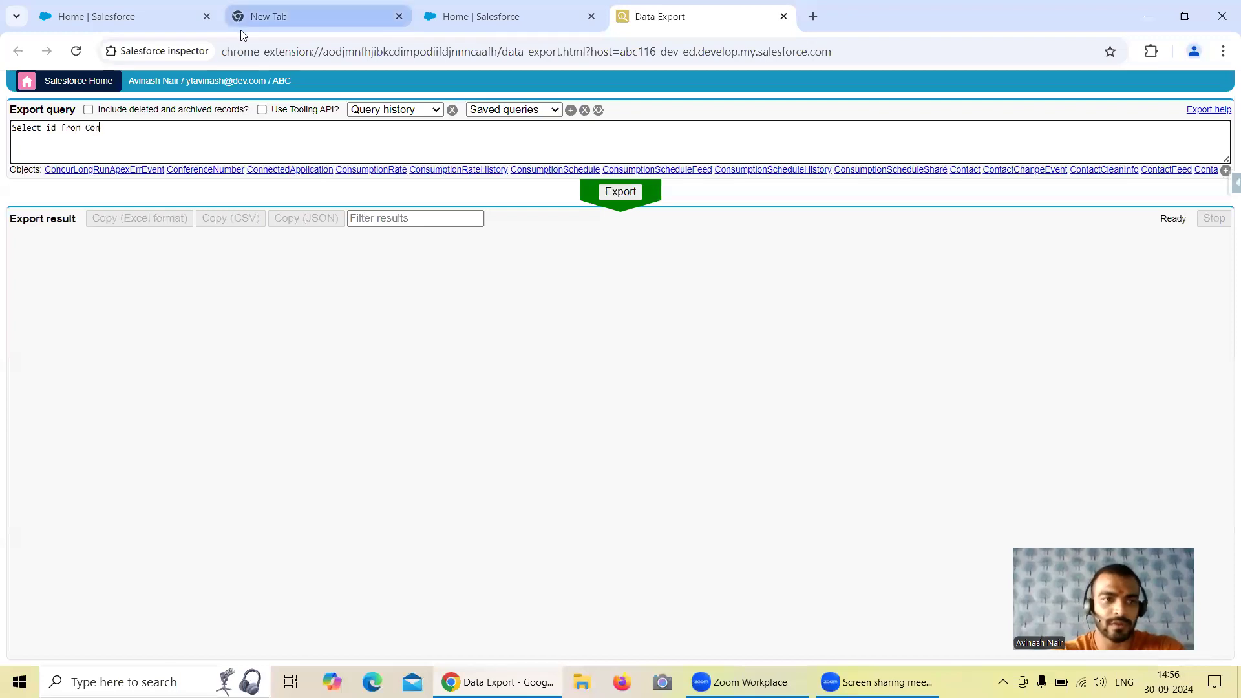
text(tac)
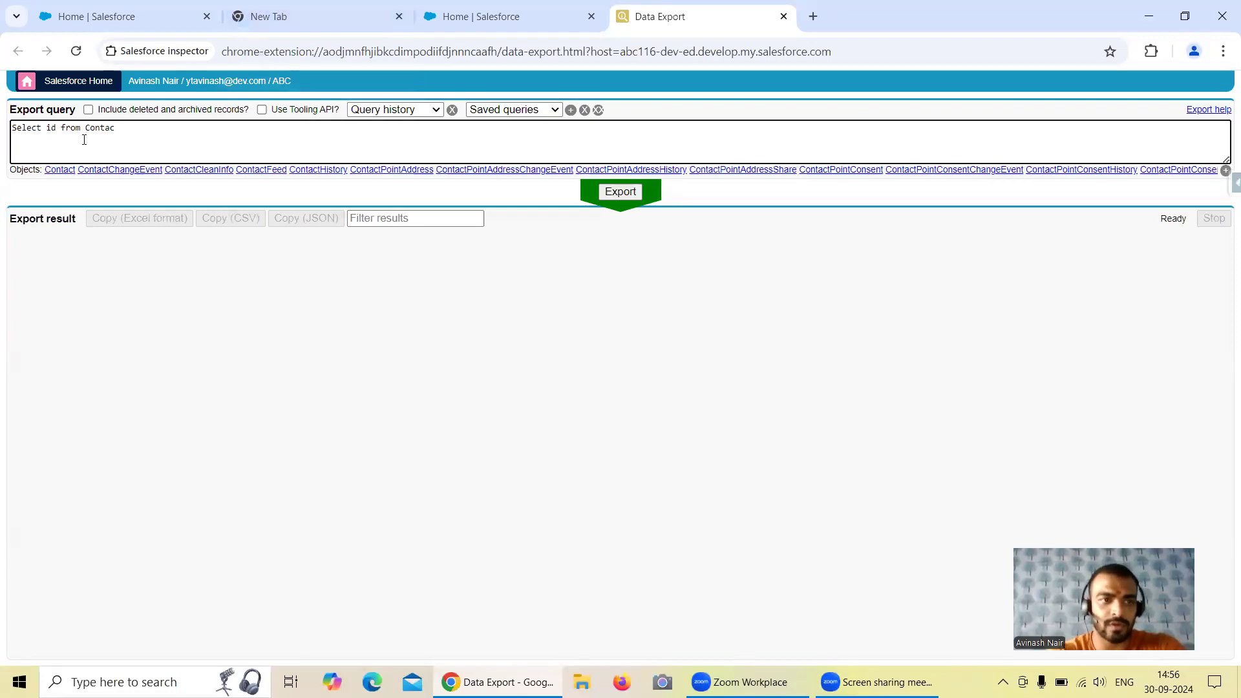
click(59, 170)
click(57, 130)
text(, name,)
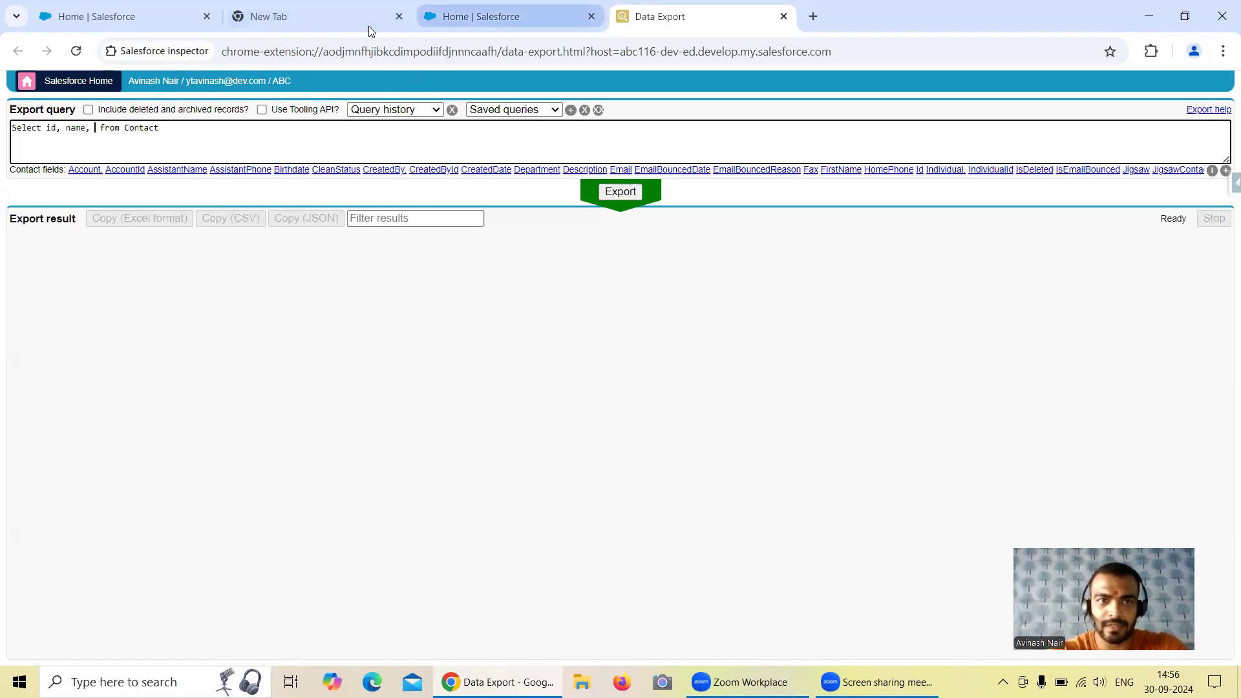
In the abc116 org, go to Contacts and open the details of the Edge Communications procurement contact
click(465, 16)
click(31, 133)
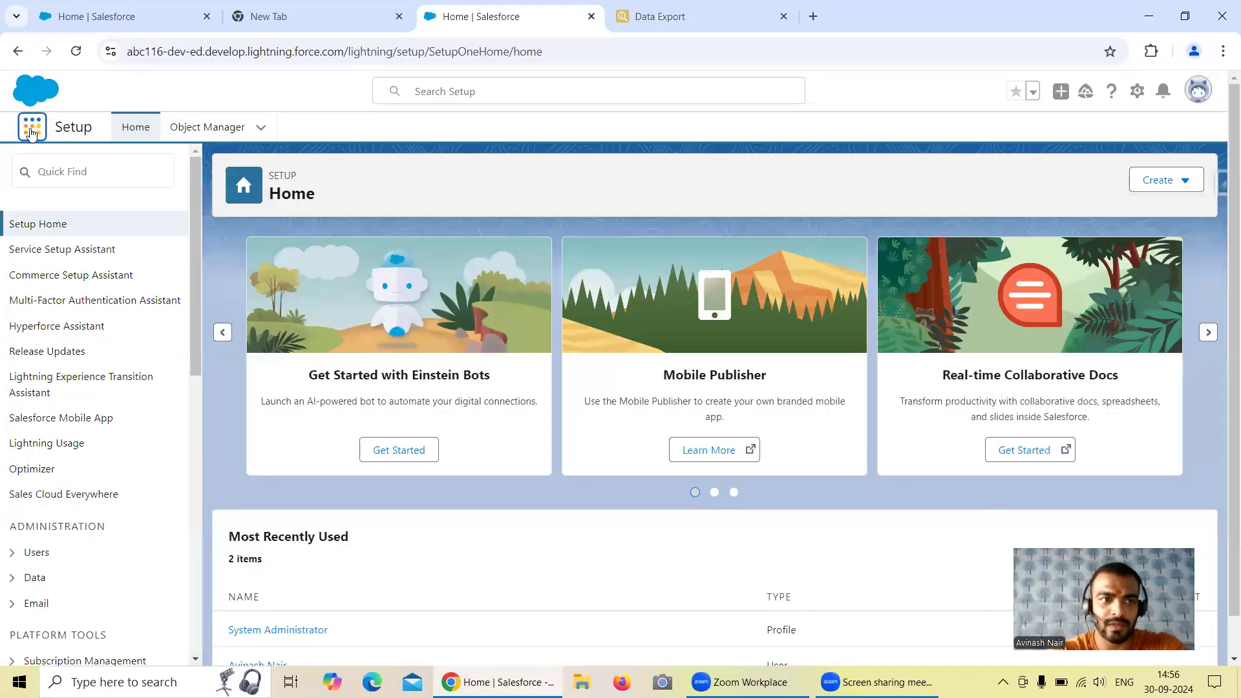
text(Conta)
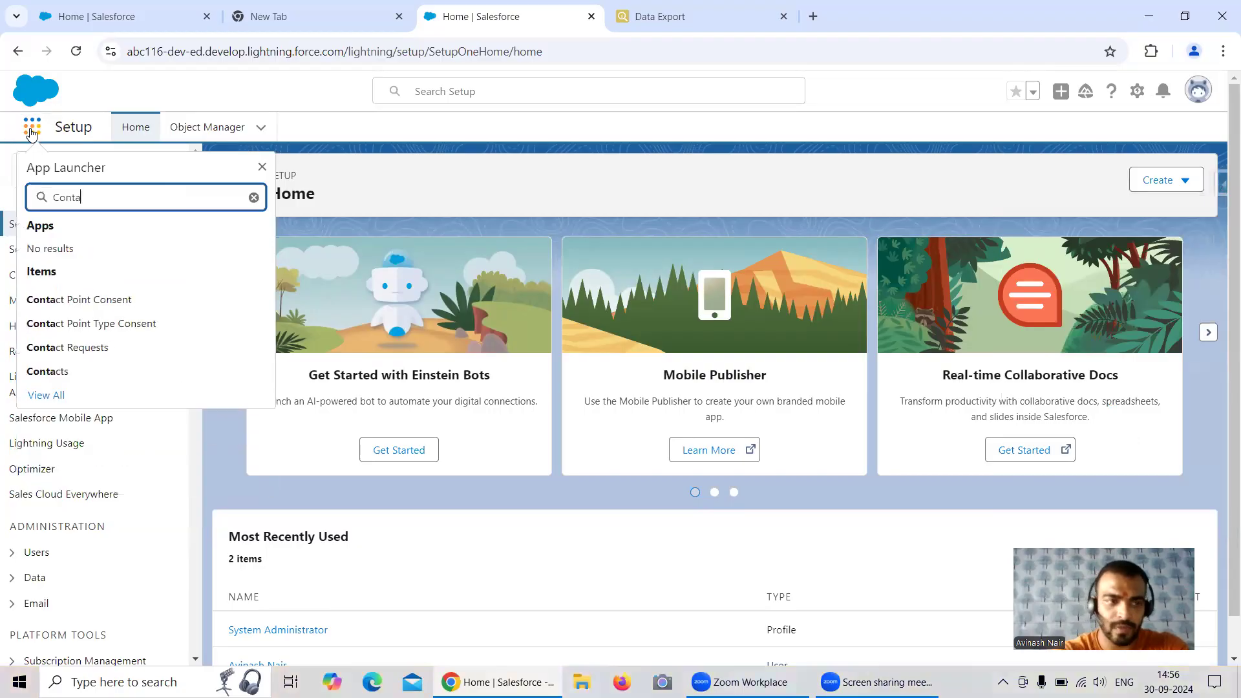
click(73, 367)
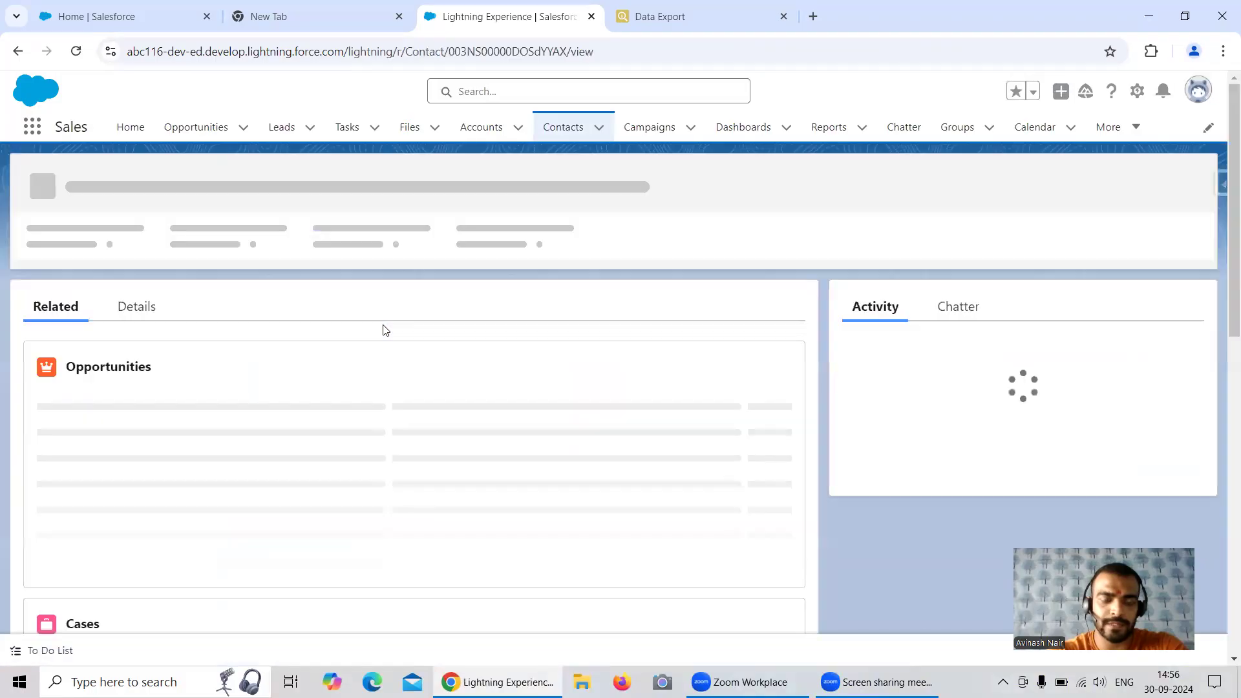
click(127, 315)
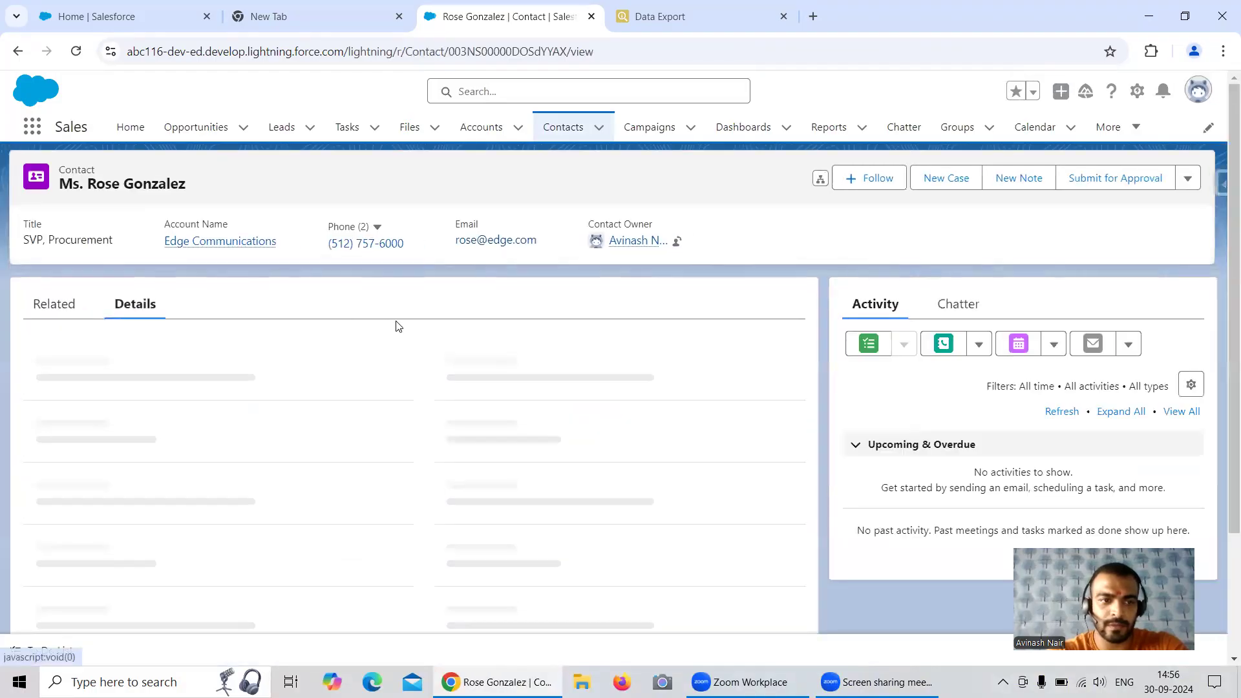
Put the contact's details into edit mode and examine the Lead Source and Level picklist options
scroll(400, 341, down, 1)
scroll(399, 341, down, 1)
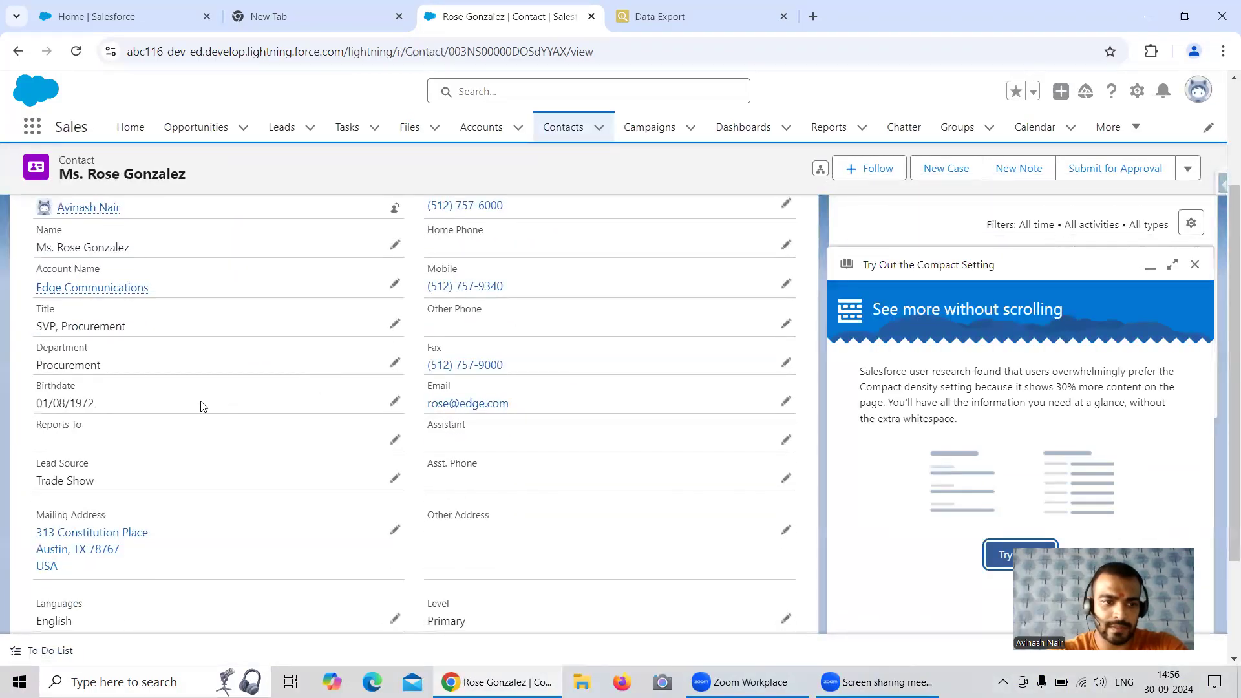
click(395, 364)
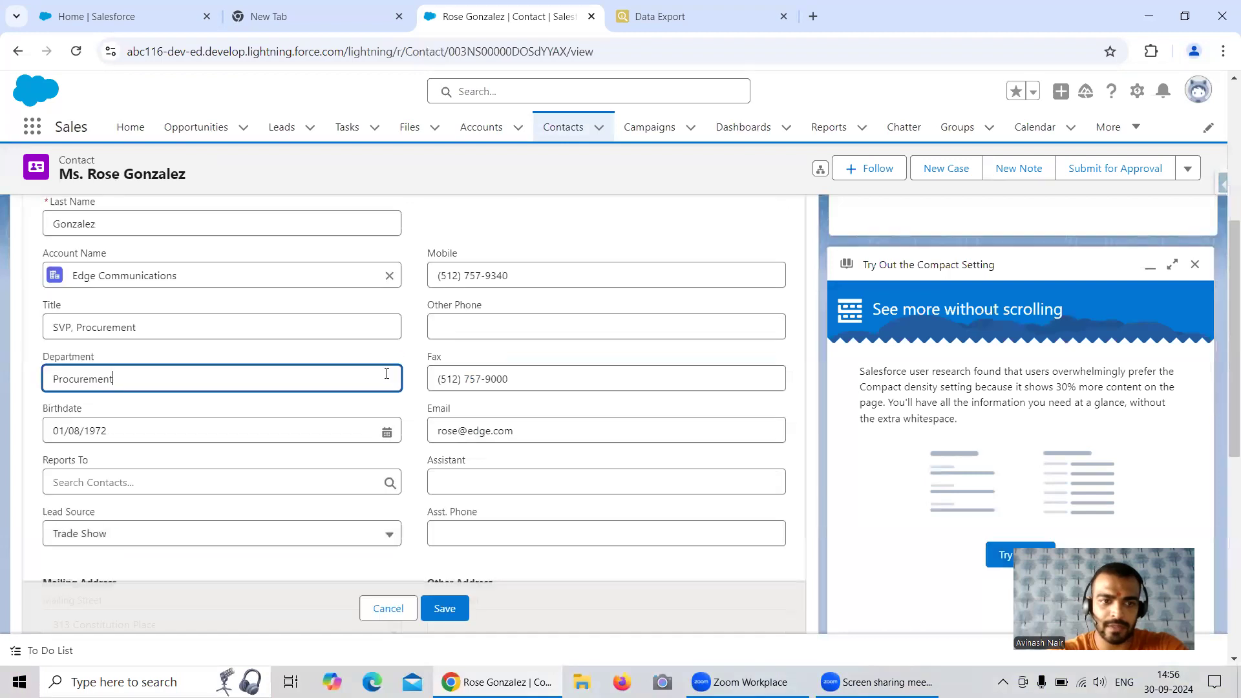
scroll(485, 326, down, 2)
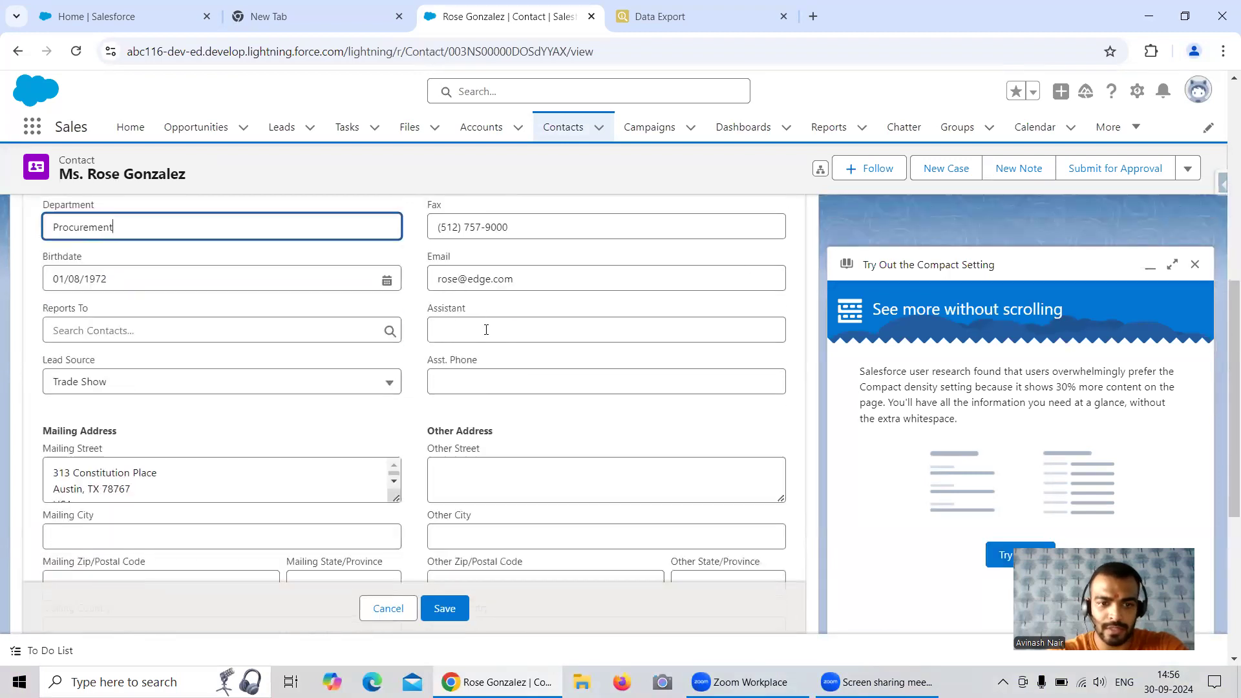
scroll(485, 331, down, 1)
click(351, 289)
click(351, 290)
scroll(491, 379, down, 3)
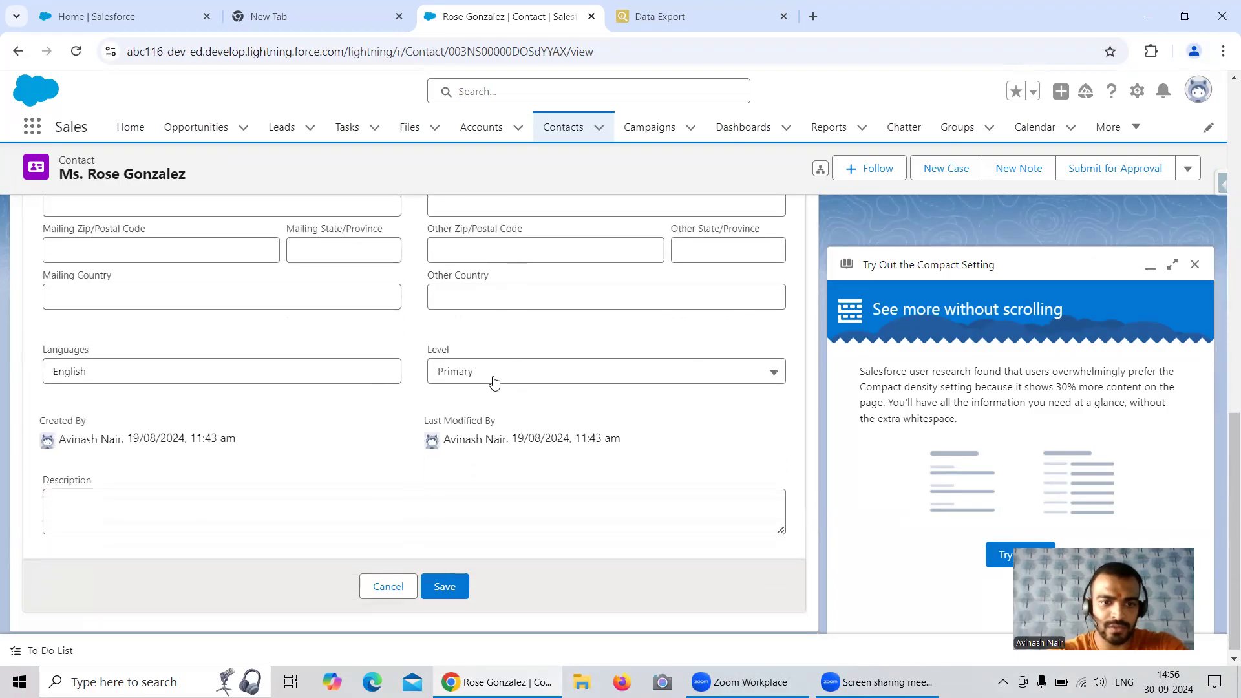
click(489, 377)
click(489, 378)
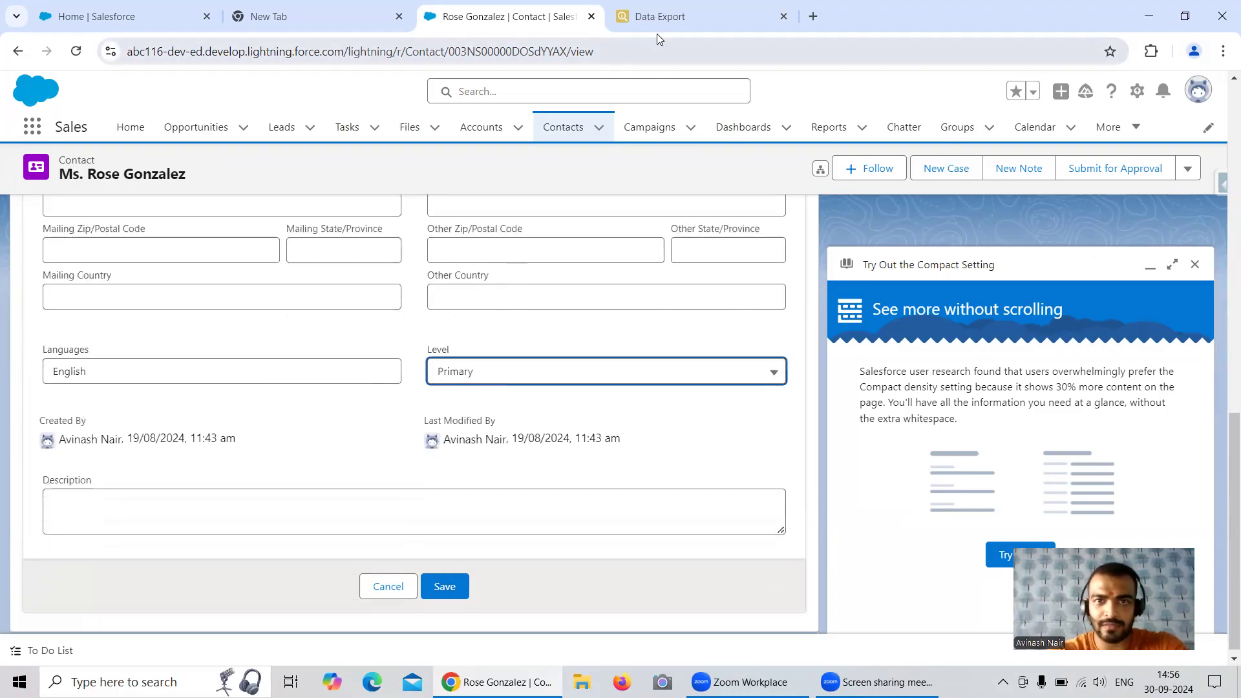
Add the LeadSource and Level__c fields to the Contact query in Data Export and run the export
click(657, 16)
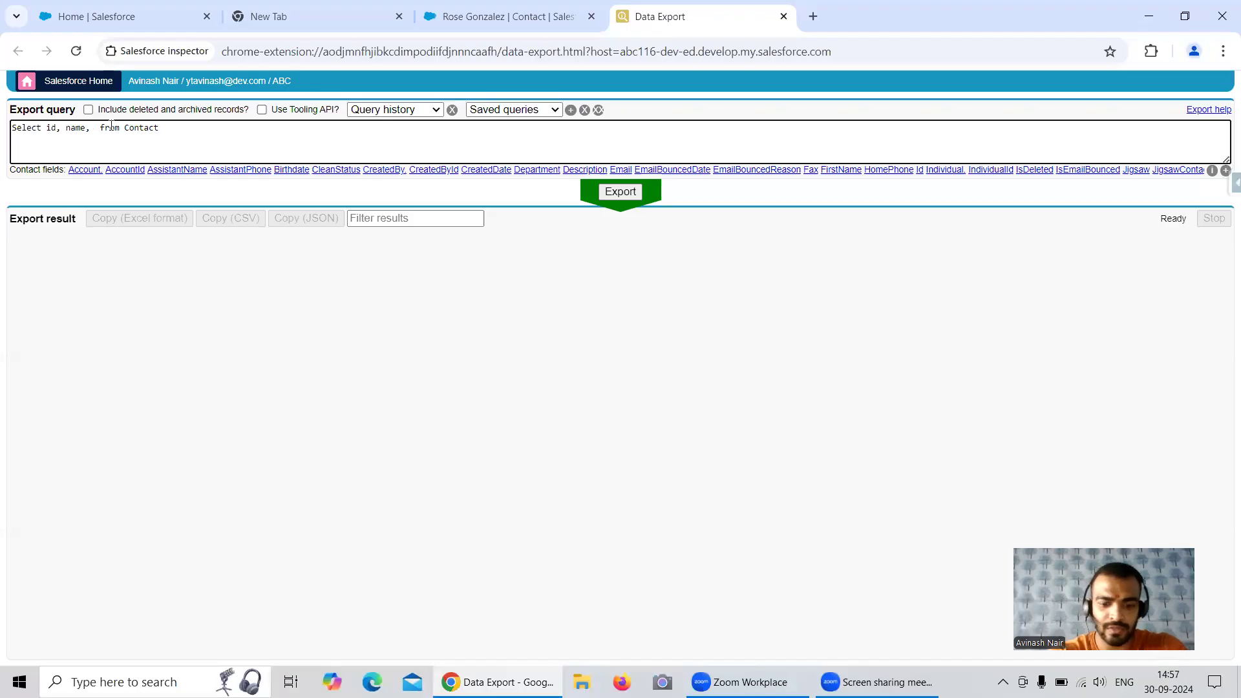
text(LeadSource, Le)
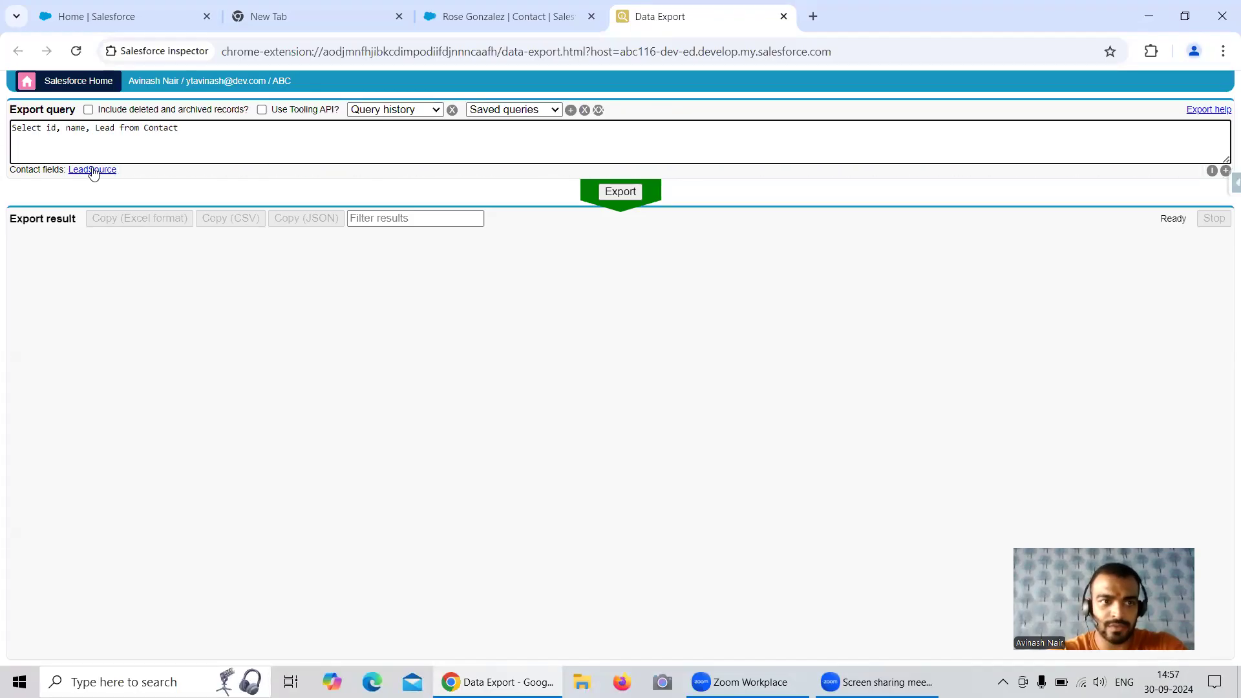
click(92, 170)
text(Le)
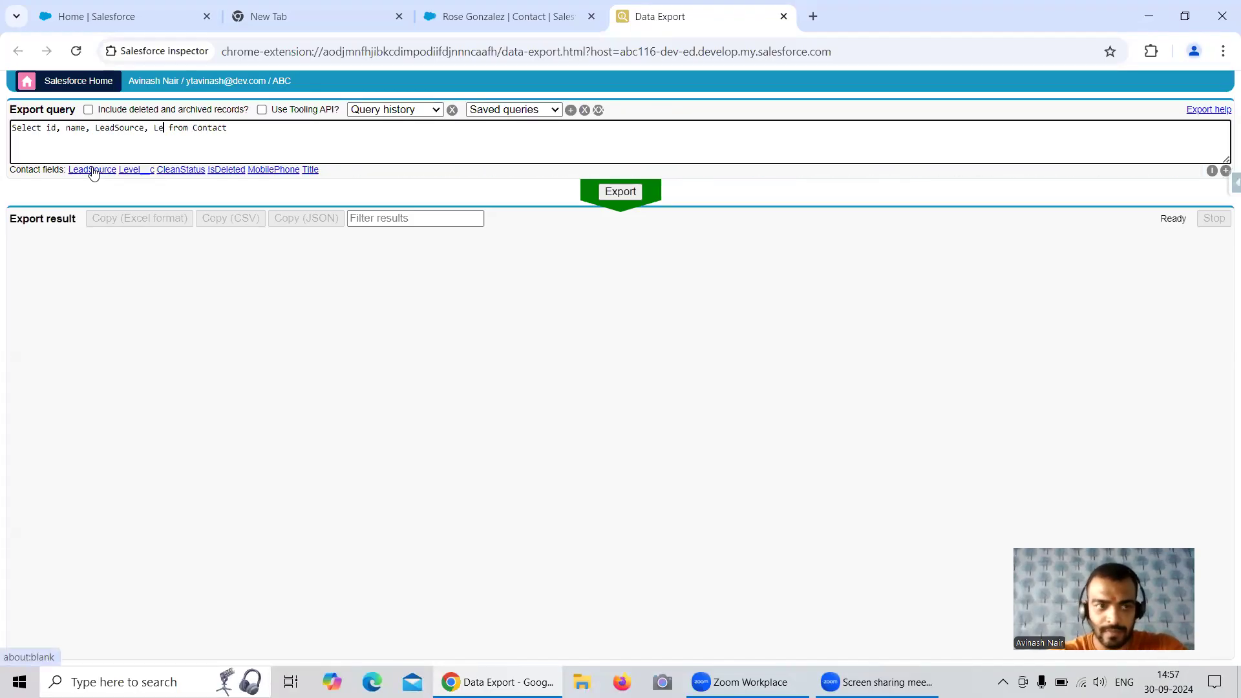
click(136, 170)
key(BackSpace)
key(BackSpace)
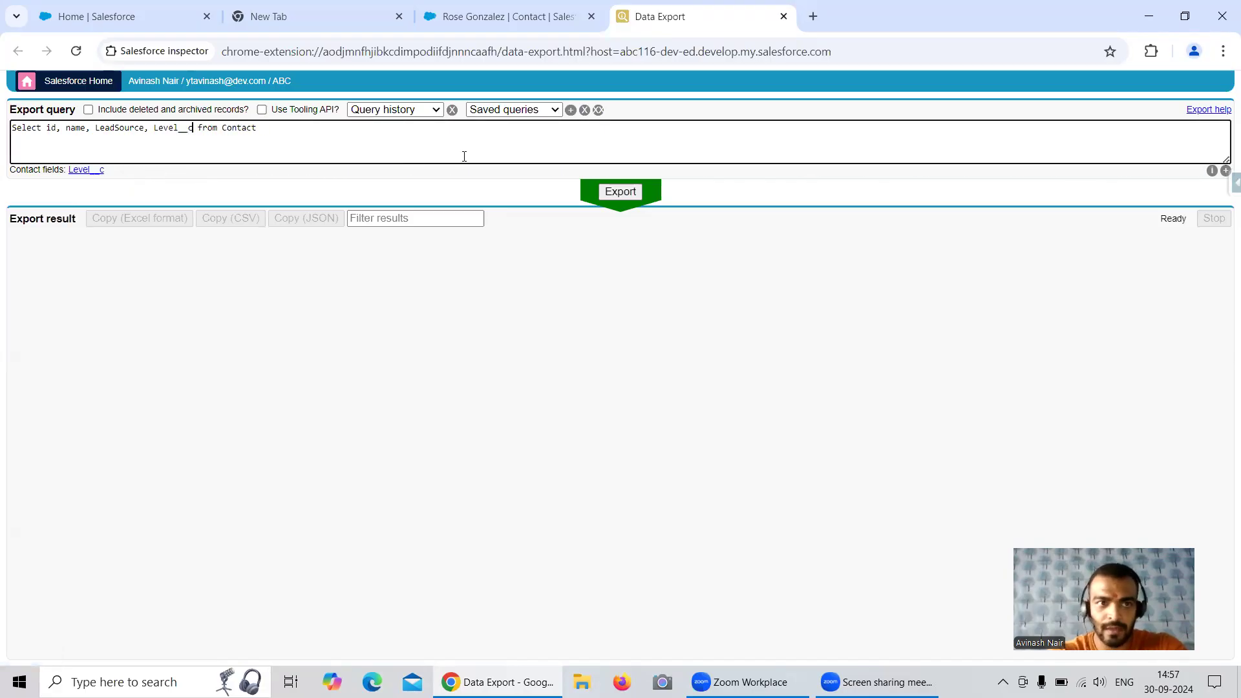
click(635, 193)
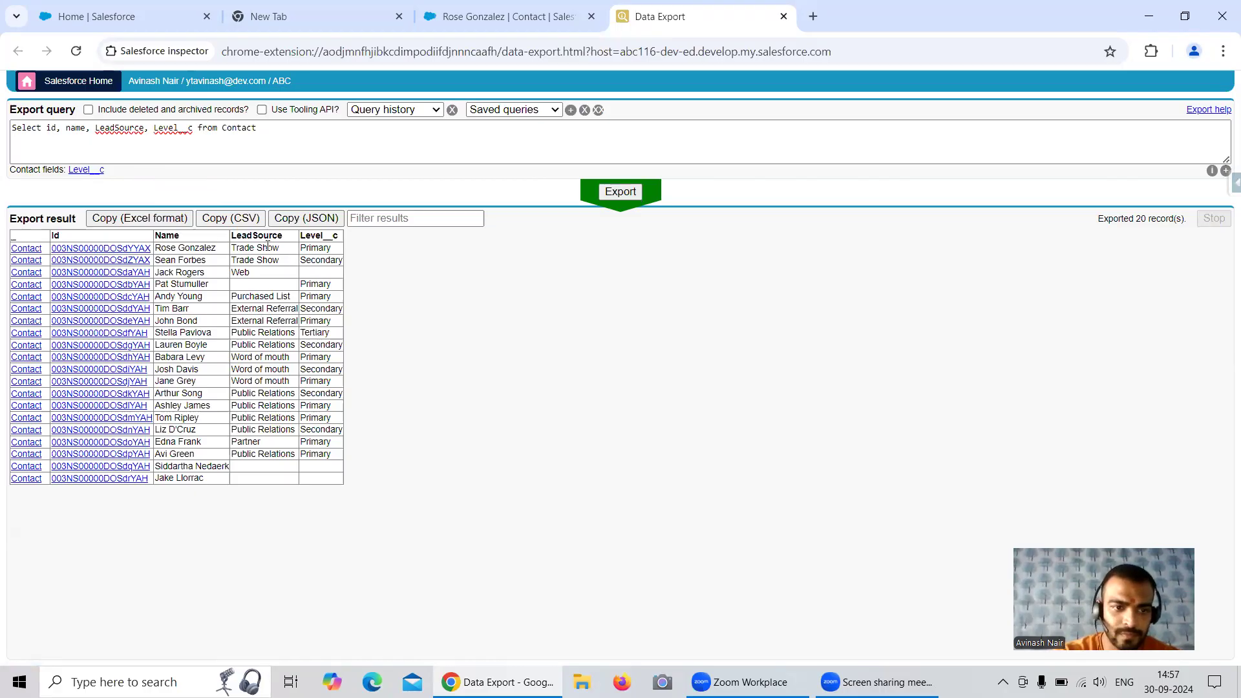
Copy the whole Contact query and open Salesforce Inspector's Data Export for the eacom16 org in a new tab
drag(257, 128, 5, 143)
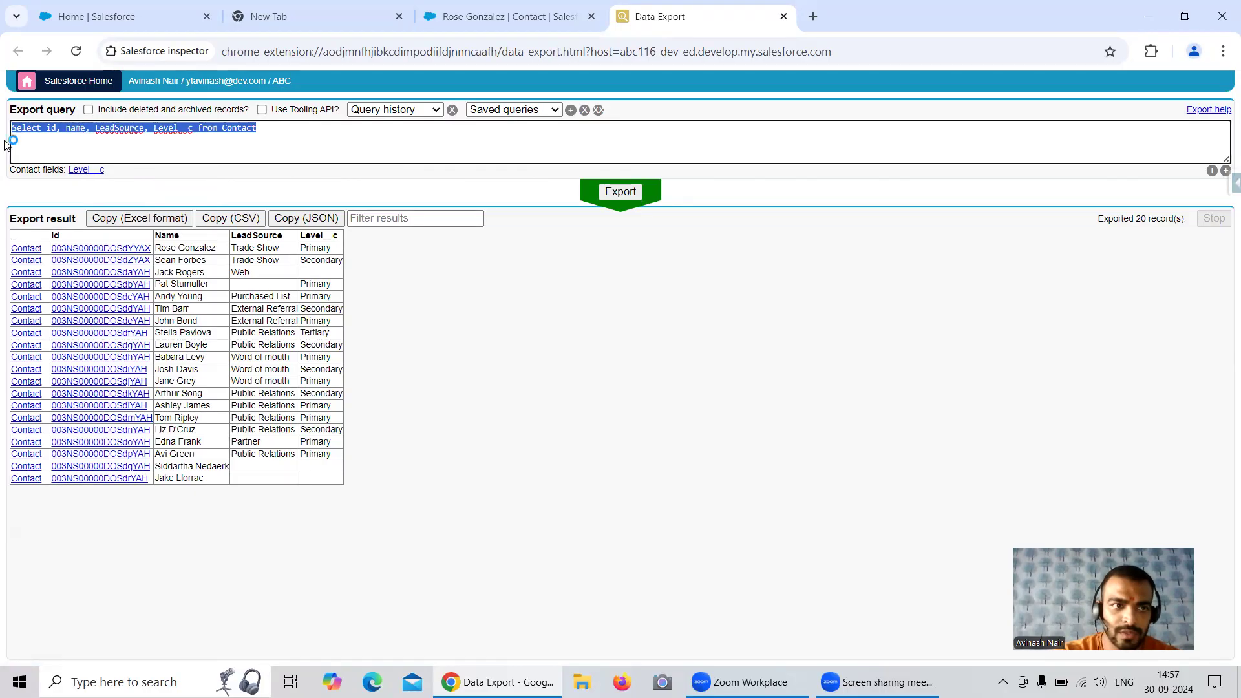
click(75, 17)
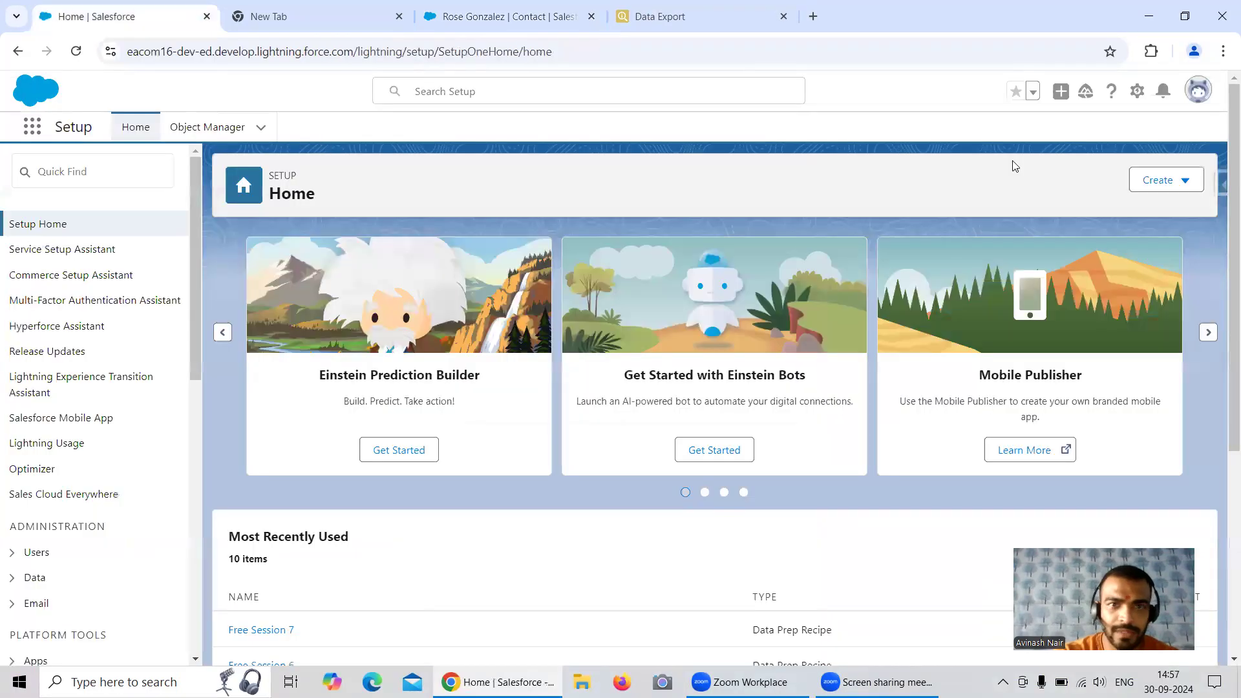
right_click(1220, 189)
click(1220, 186)
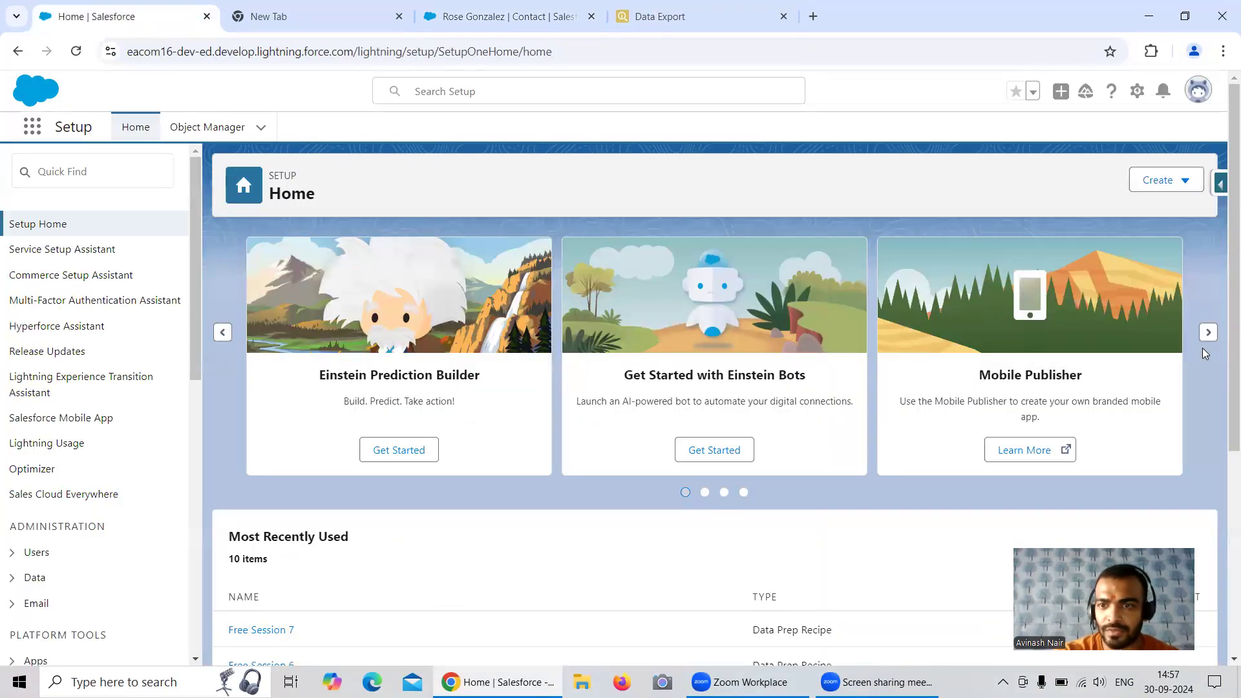
click(1220, 186)
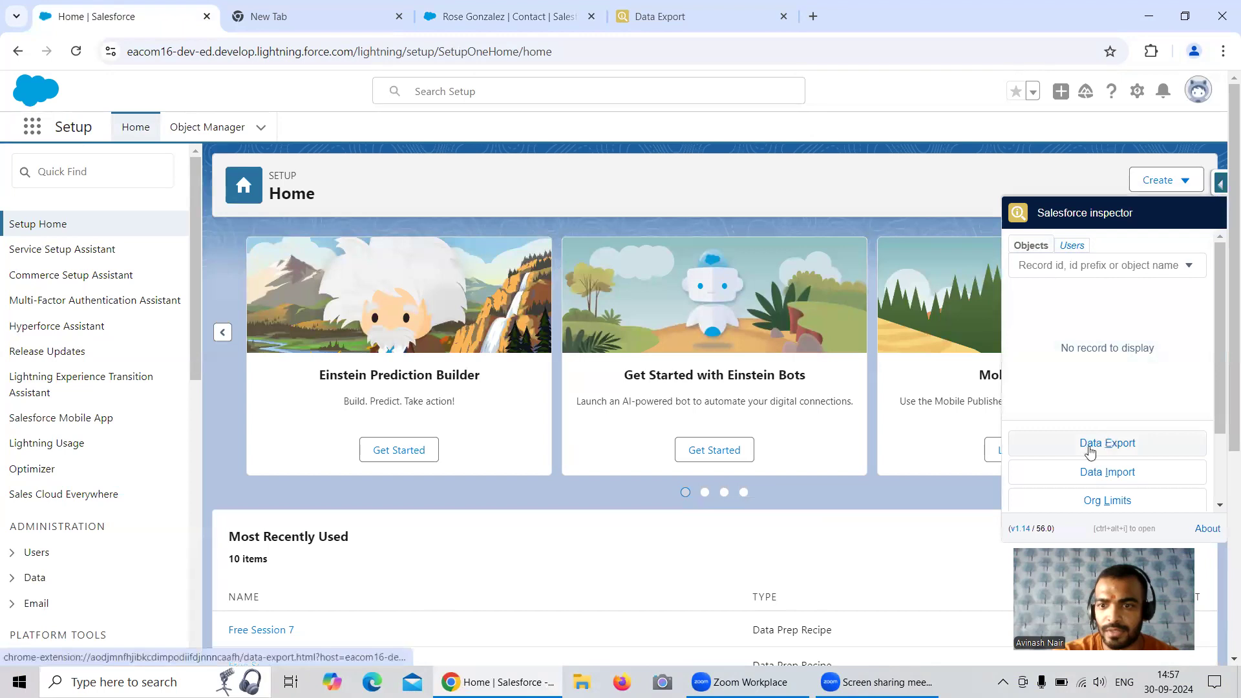
right_click(1060, 446)
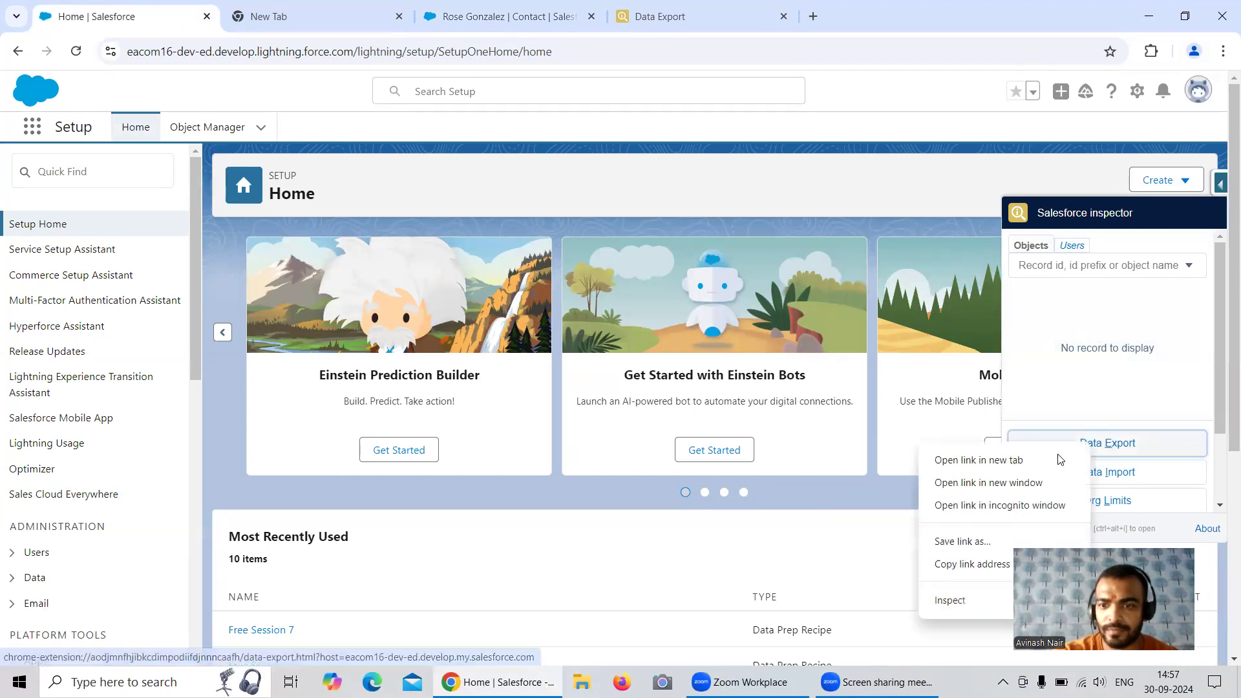
click(1034, 464)
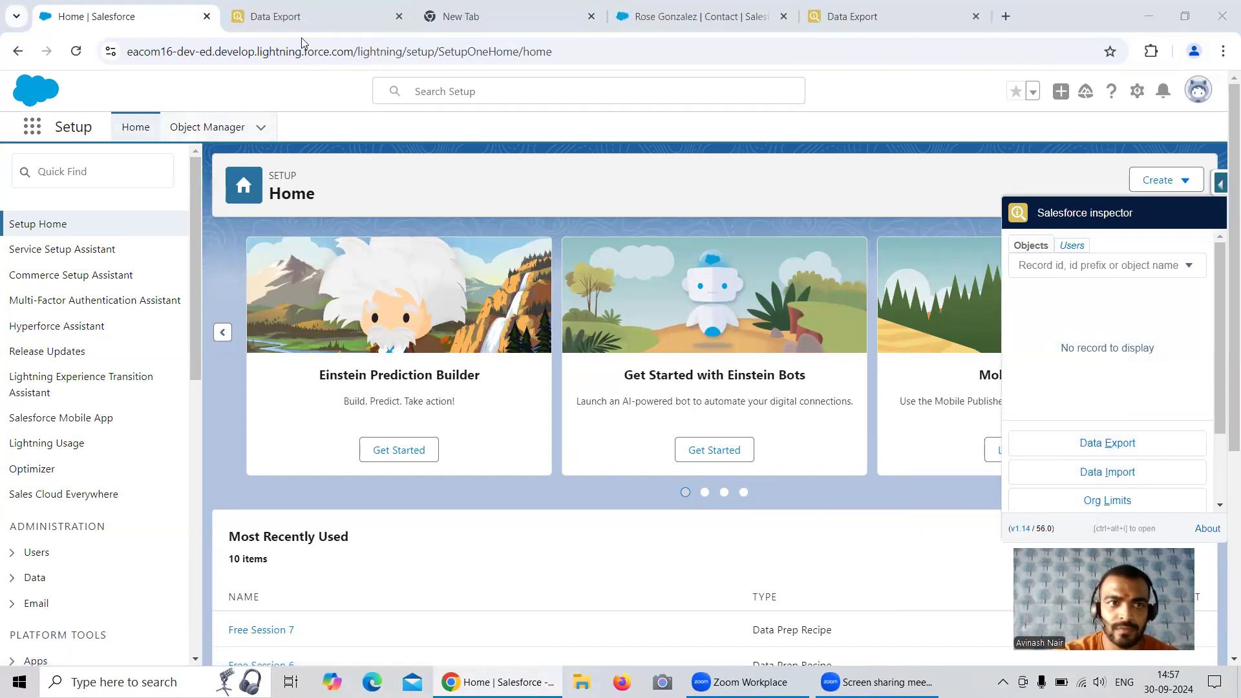
click(330, 20)
Run the copied query "Select id, name, LeadSource, Level__c from Contact" in the eacom16 org's Data Export
click(171, 134)
click(616, 199)
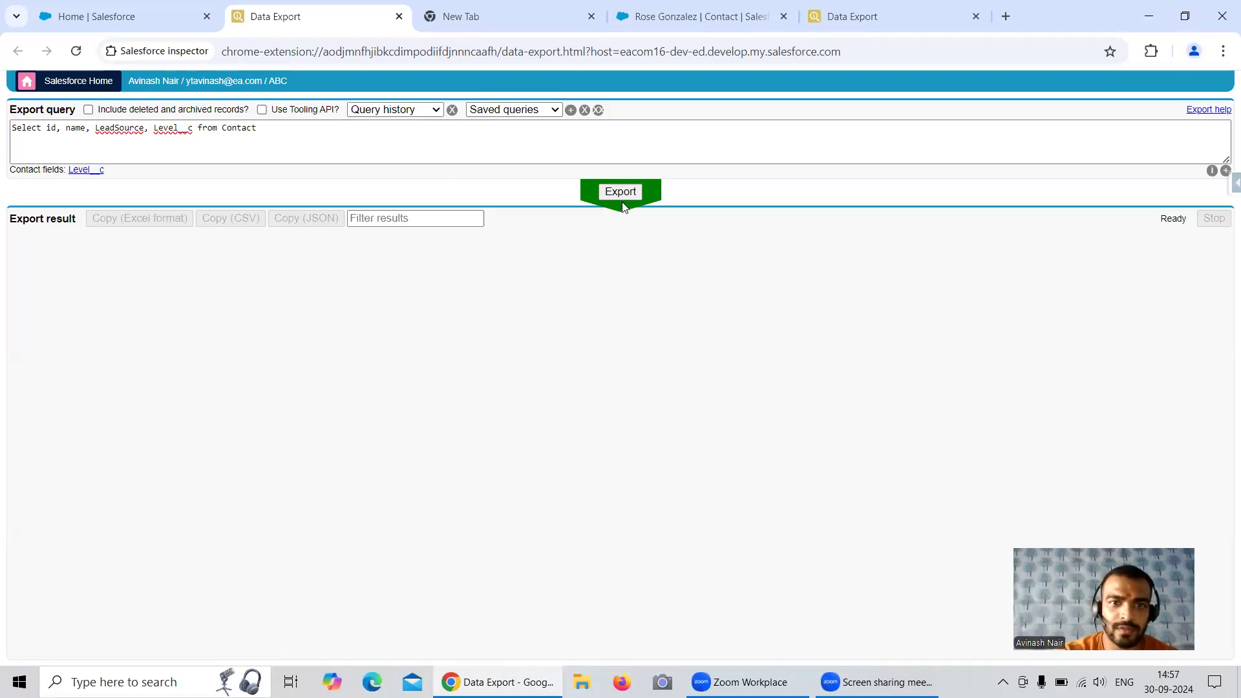
click(624, 197)
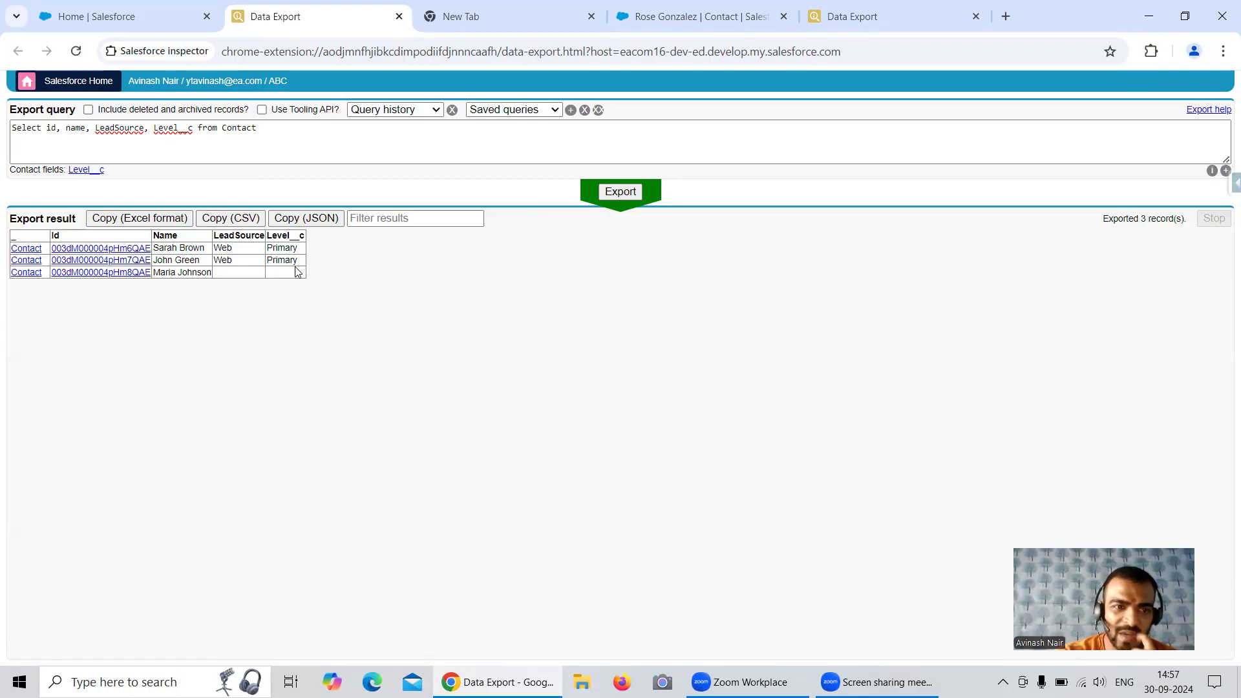
Open the exported contact without a LeadSource or Level__c value in Salesforce in a new tab and show its details
click(119, 272)
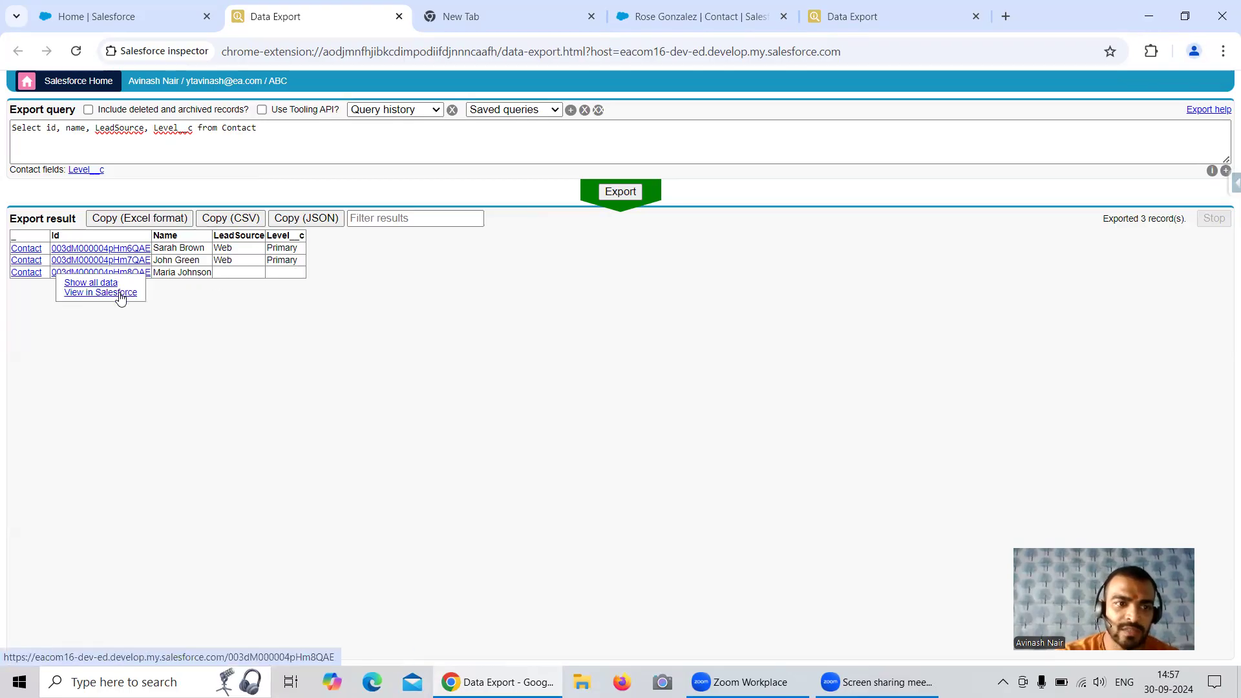
right_click(123, 294)
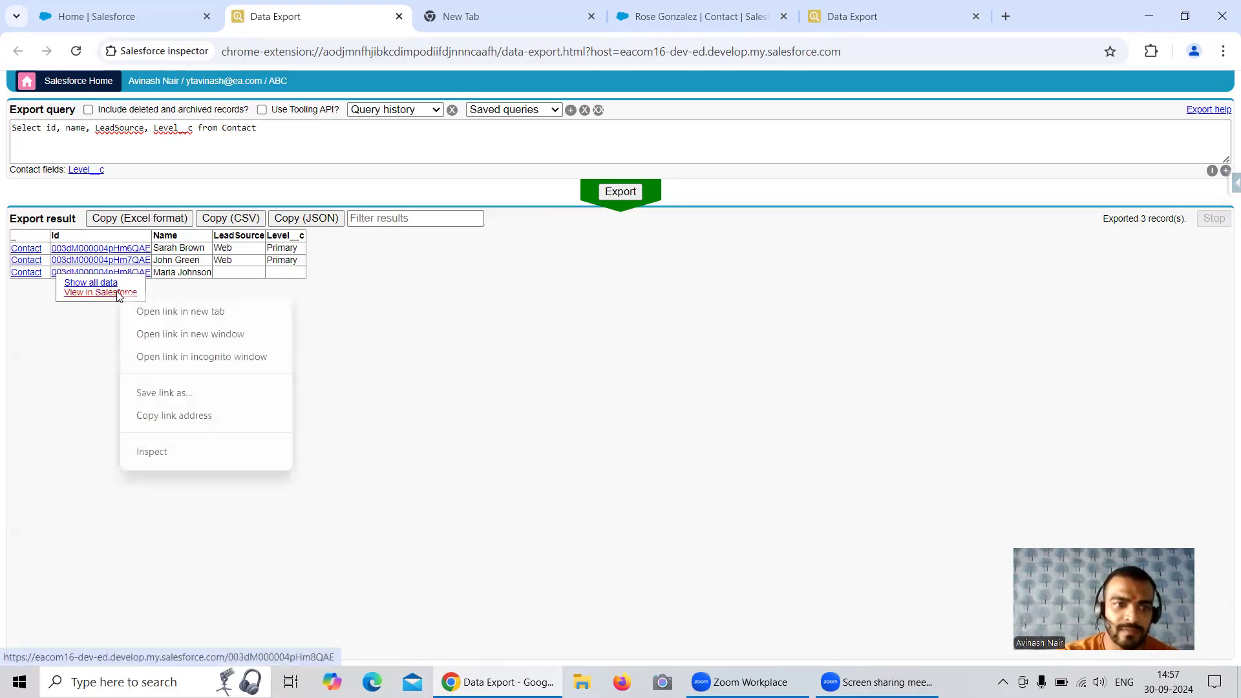
click(161, 311)
click(452, 16)
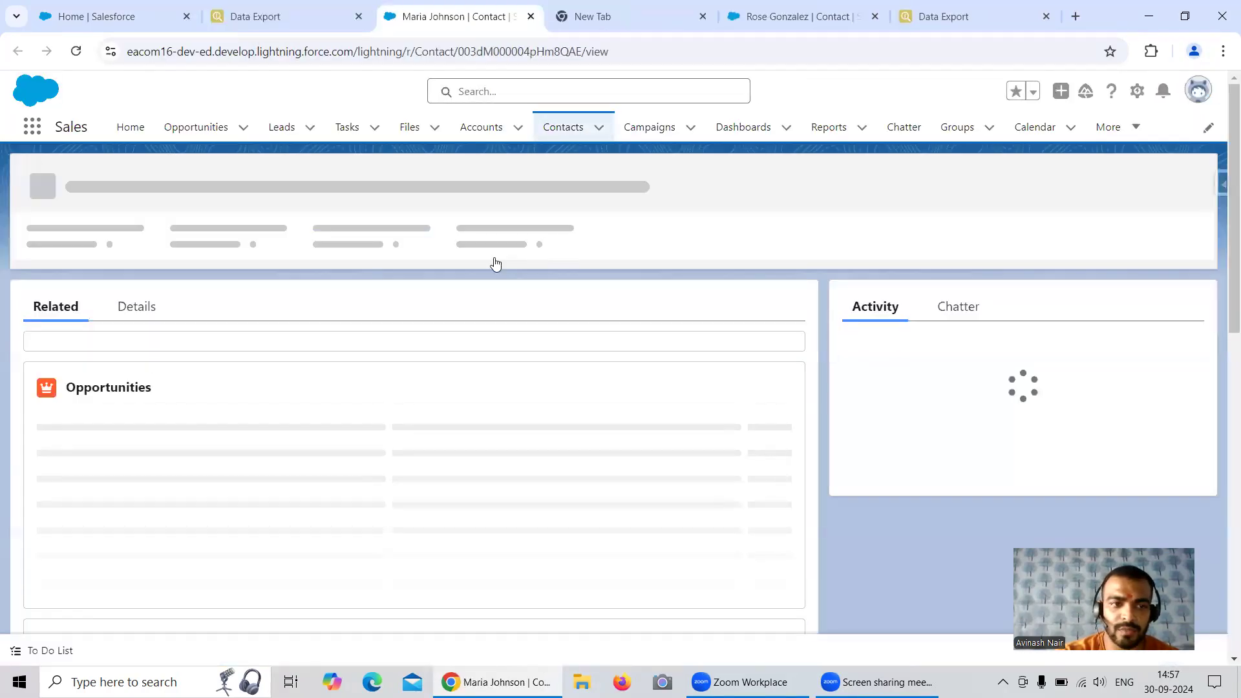
click(151, 304)
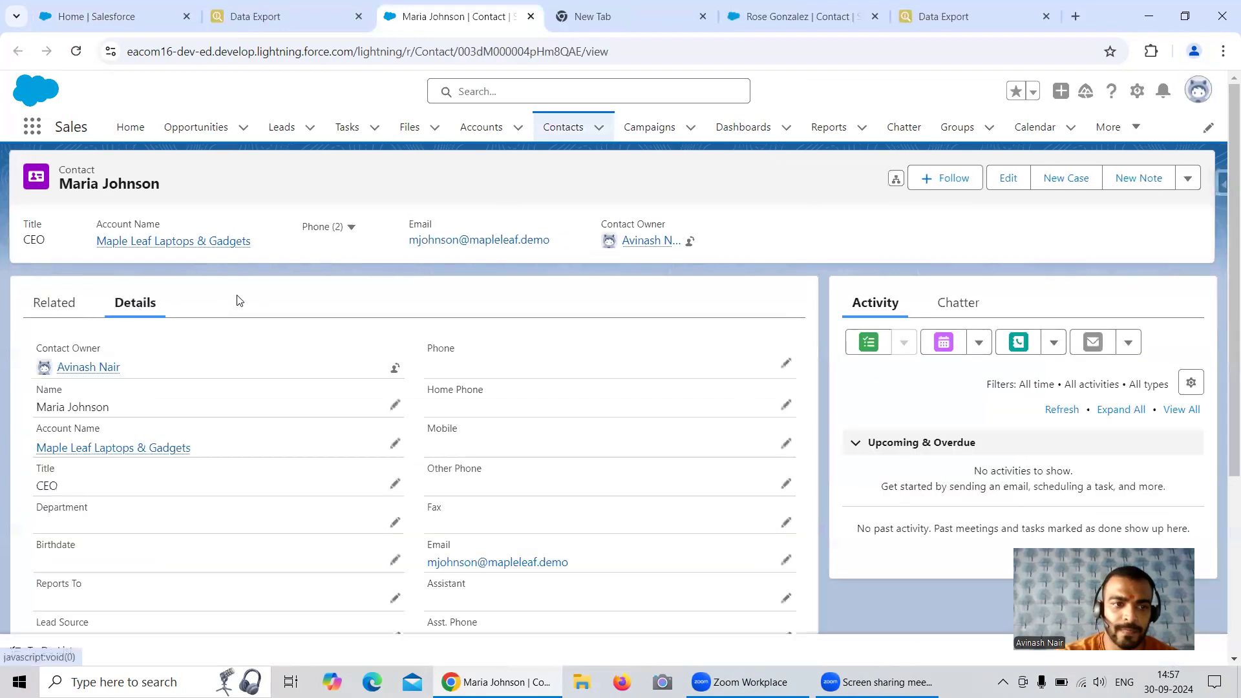
Set Lead Source to Phone Inquiry on the contact that has no Lead Source or Level value in the eacom16 org
scroll(258, 426, down, 1)
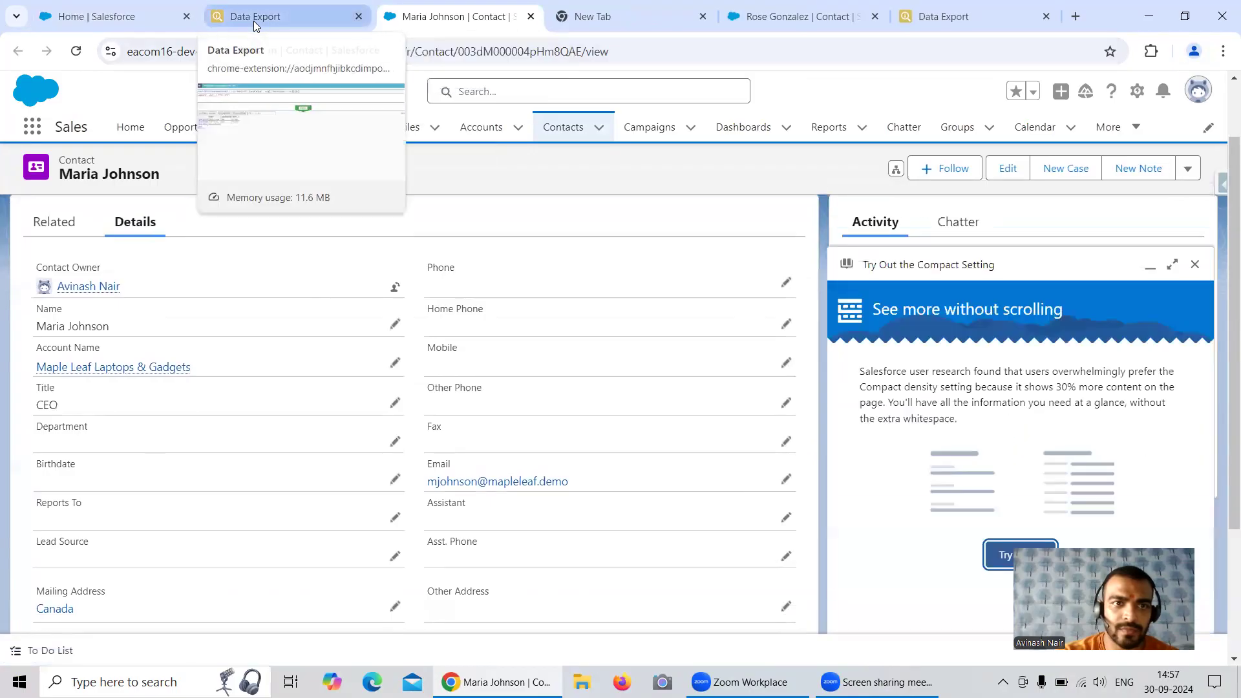
click(323, 27)
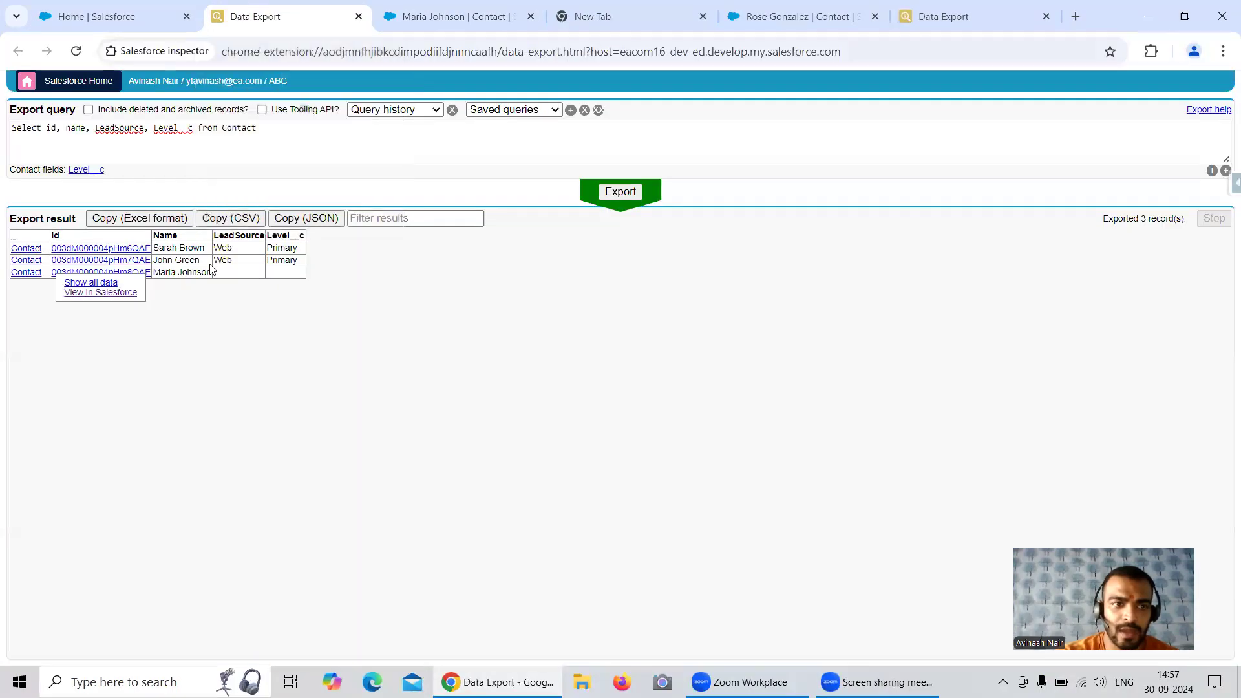
click(455, 16)
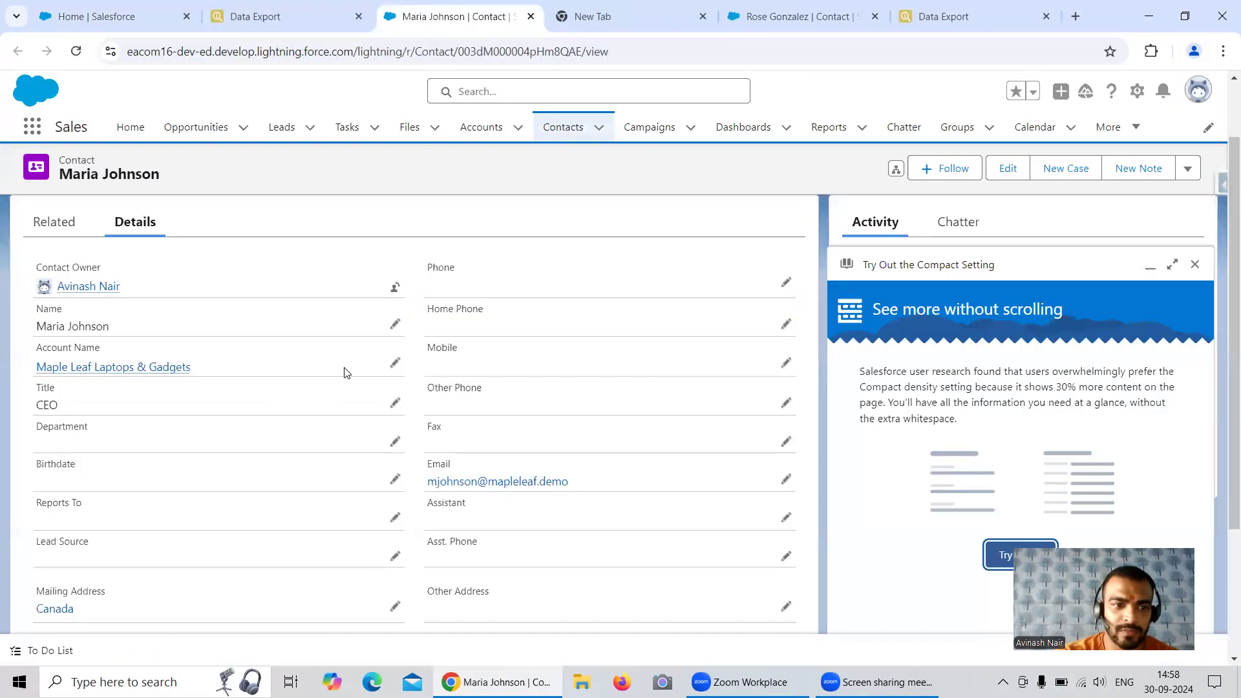
scroll(372, 369, down, 1)
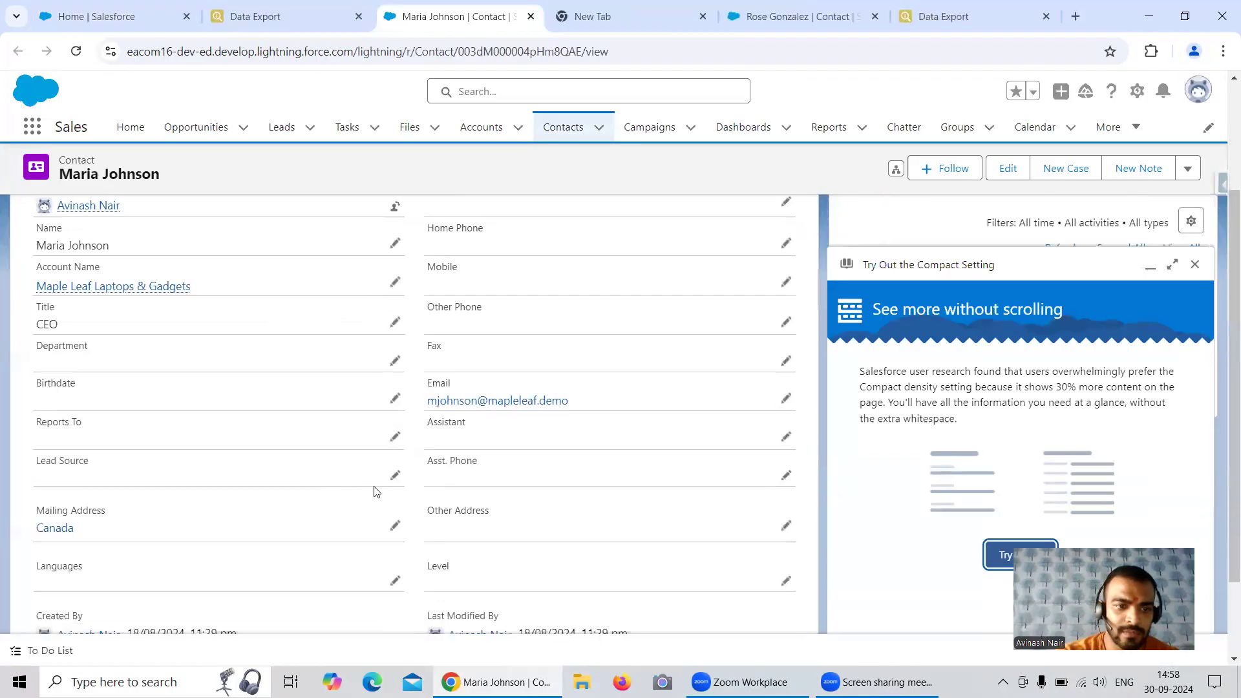
click(394, 476)
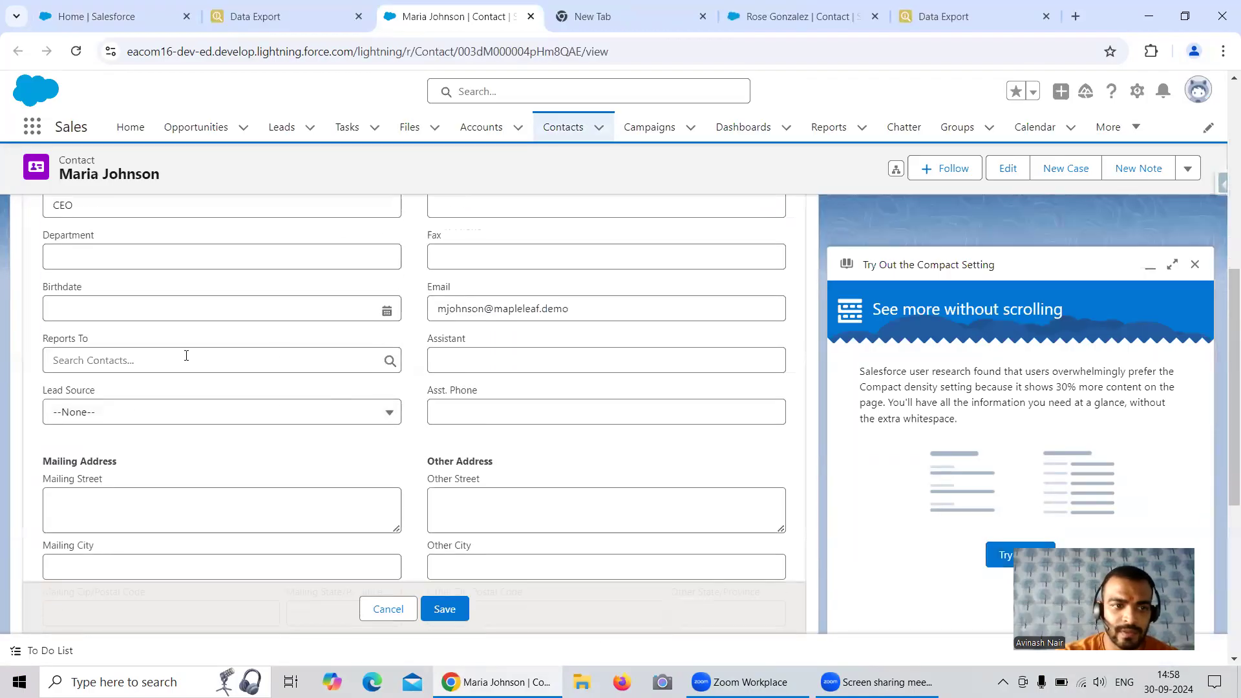
click(143, 411)
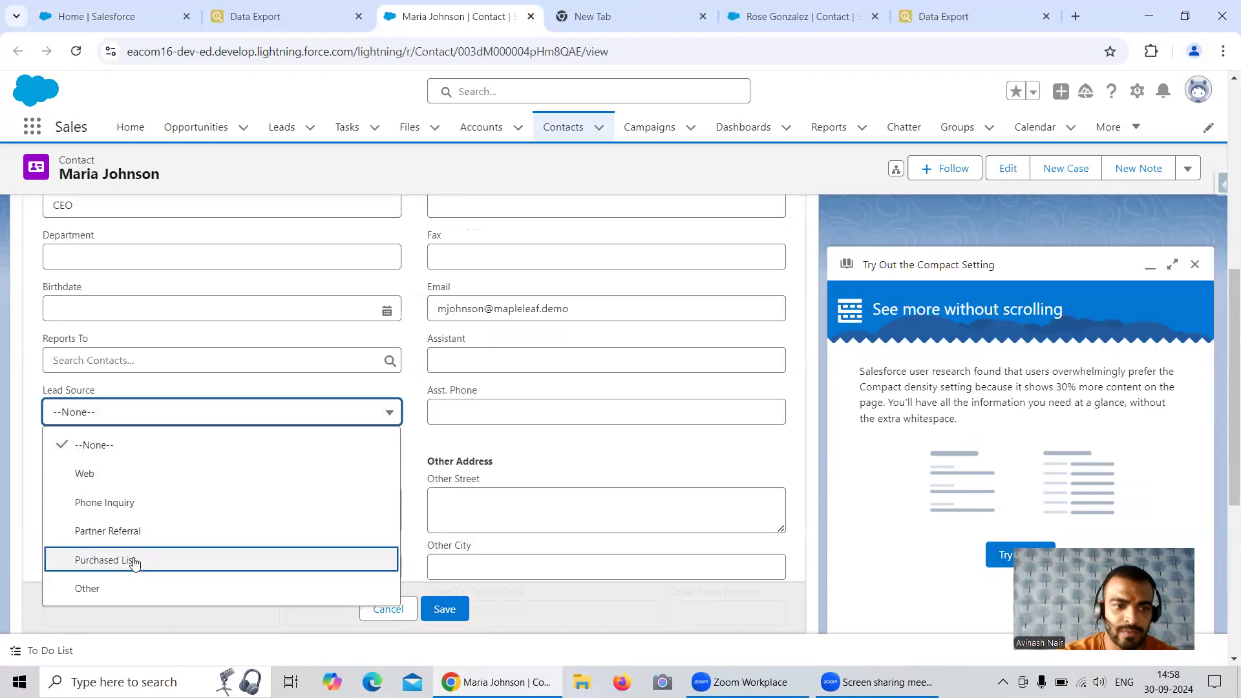
click(123, 503)
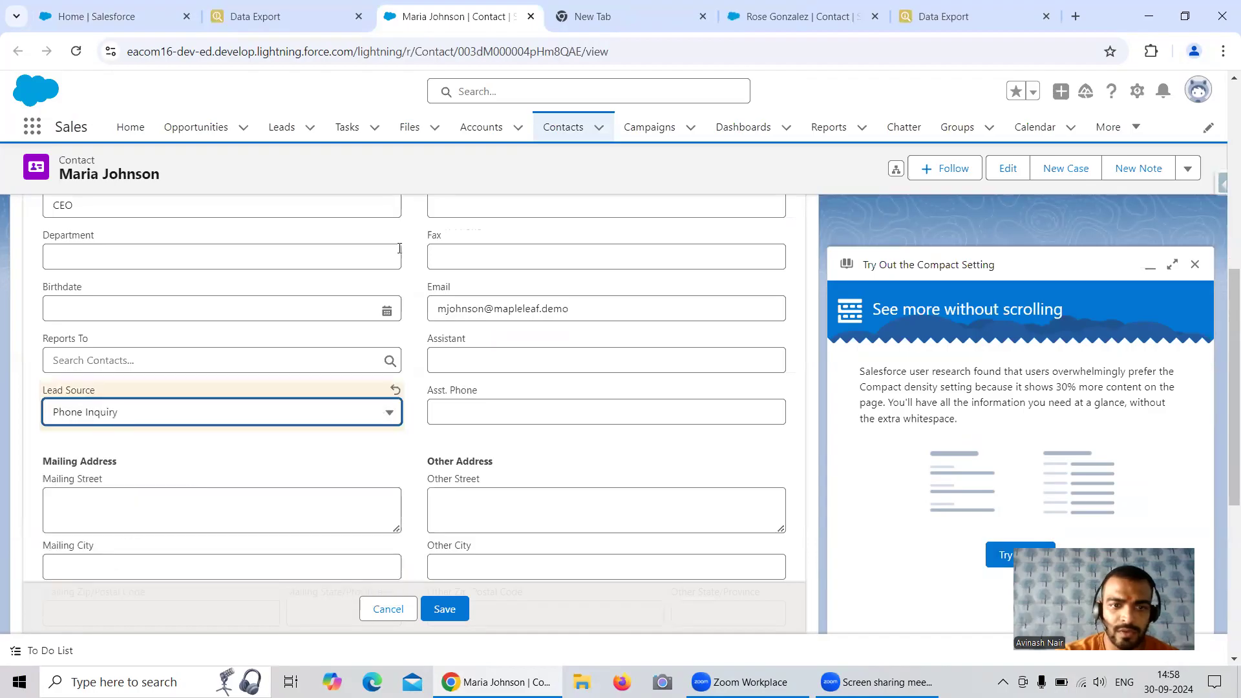
Set the same contact's Level to Secondary and save the record
scroll(495, 368, down, 4)
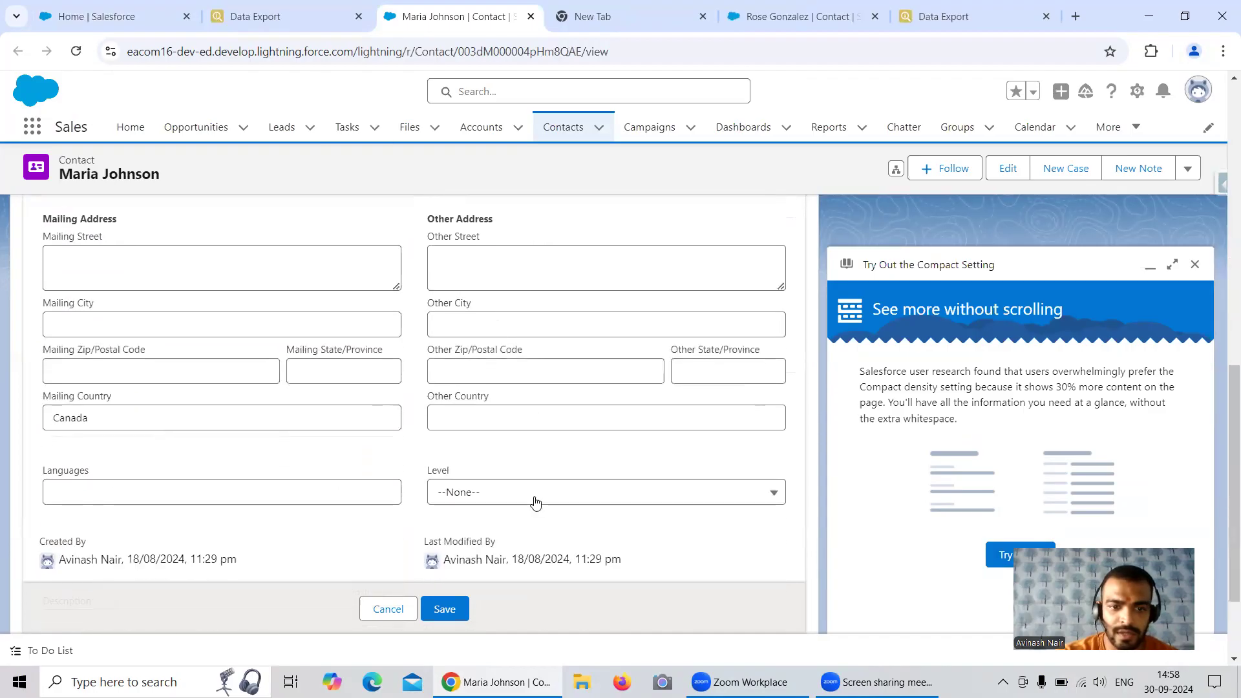
click(535, 501)
click(497, 554)
click(444, 608)
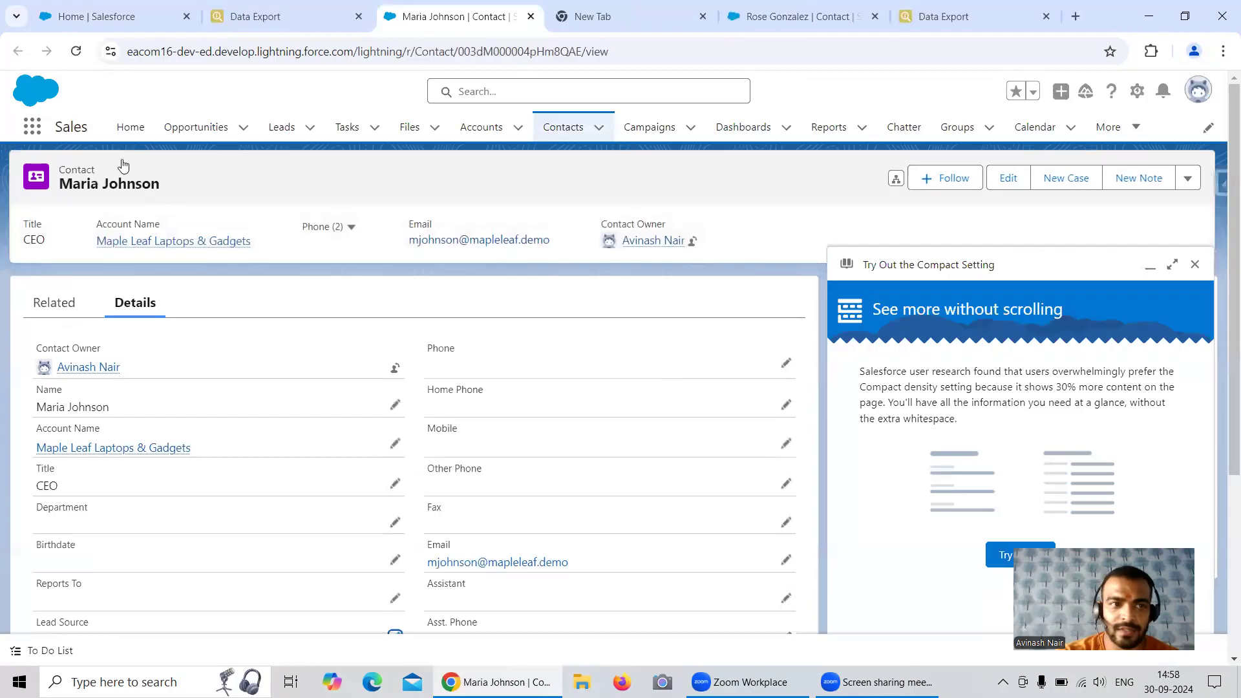
Start a new contact from the Contacts list with the last name "Test Contact 1" and no first name
click(562, 127)
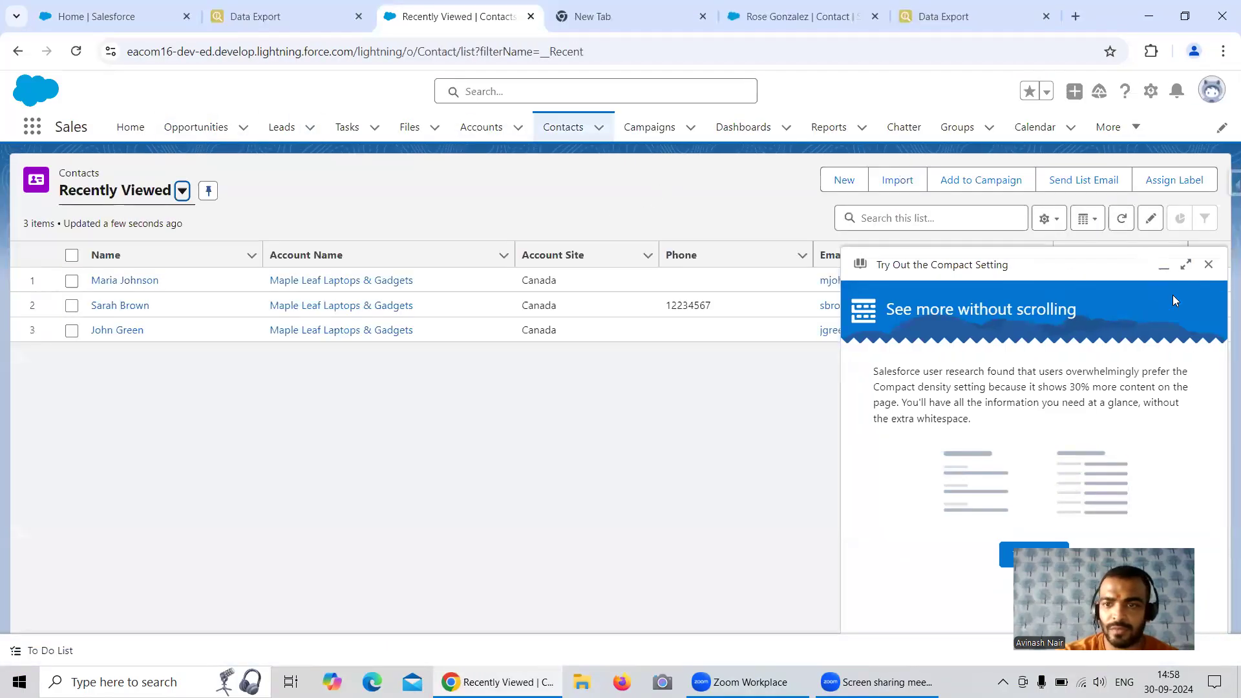
click(1207, 264)
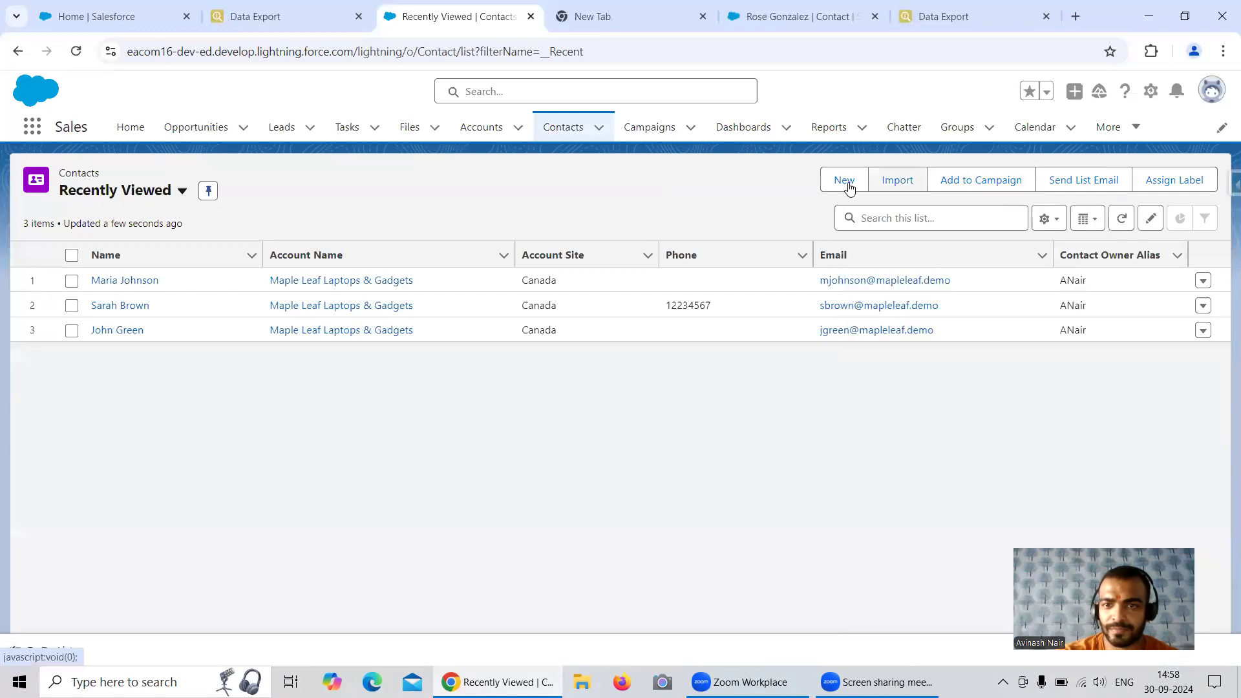
click(844, 180)
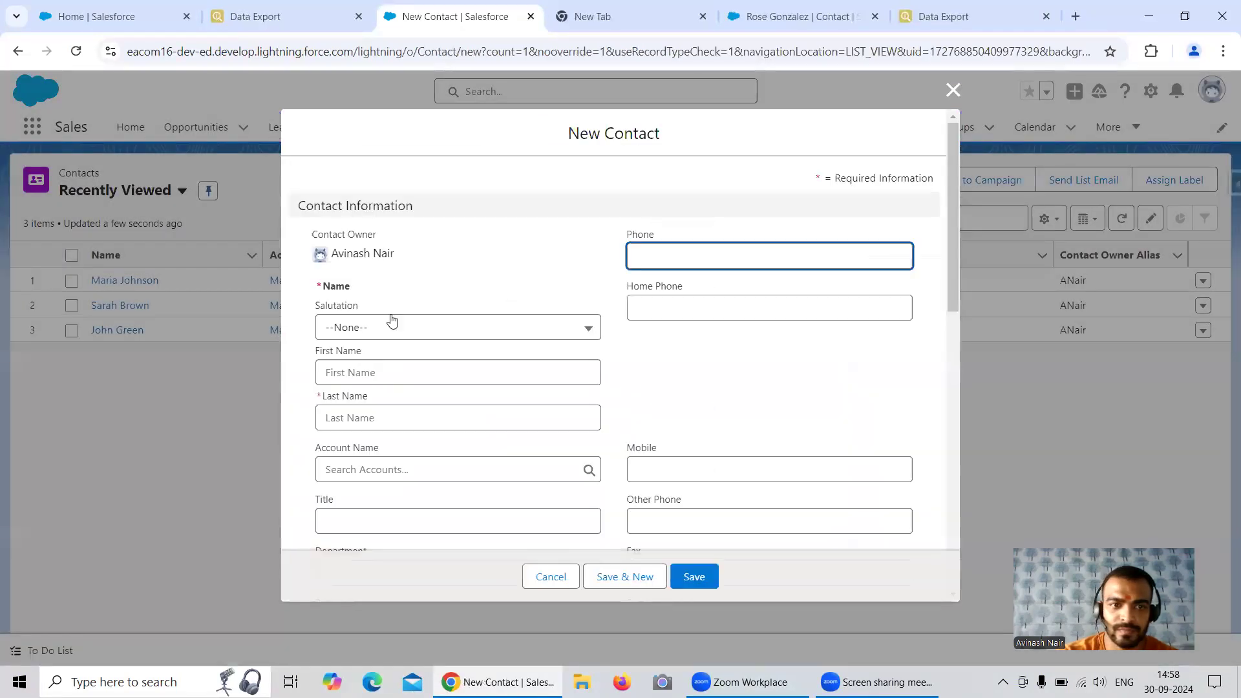
click(376, 361)
text(Test Contact 1)
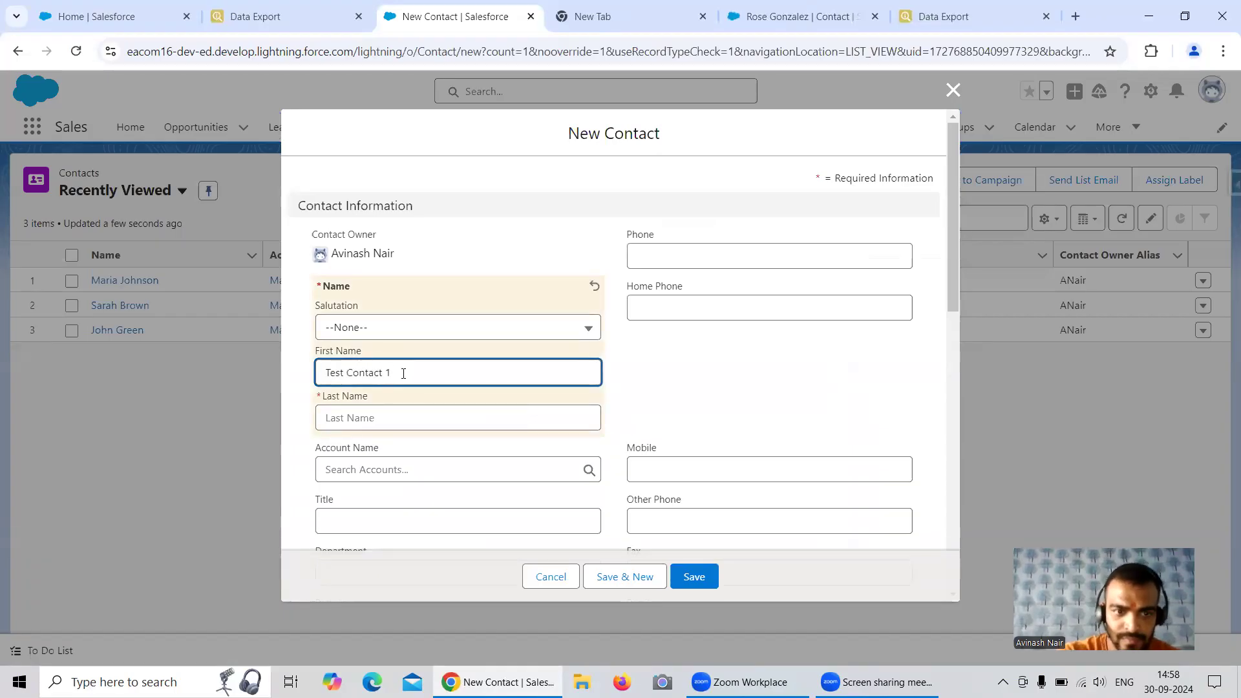
drag(394, 370, 296, 383)
key(ctrl+c)
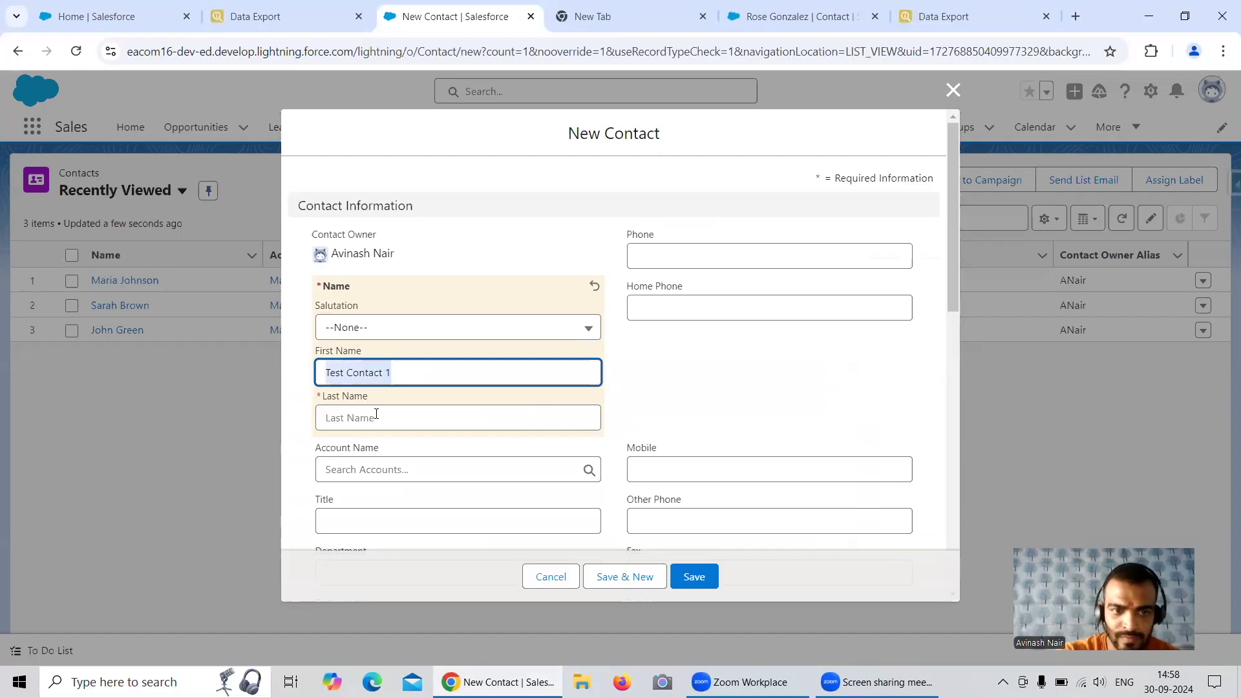
click(375, 418)
key(ctrl+v)
drag(407, 370, 317, 369)
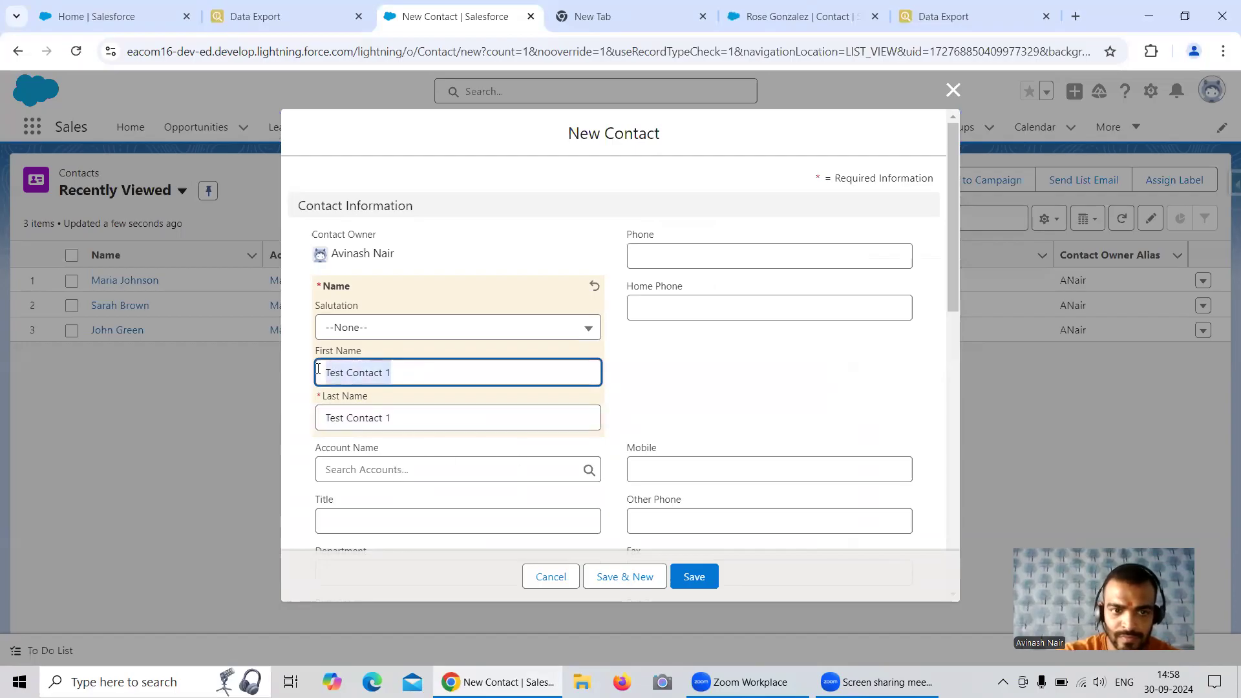
key(BackSpace)
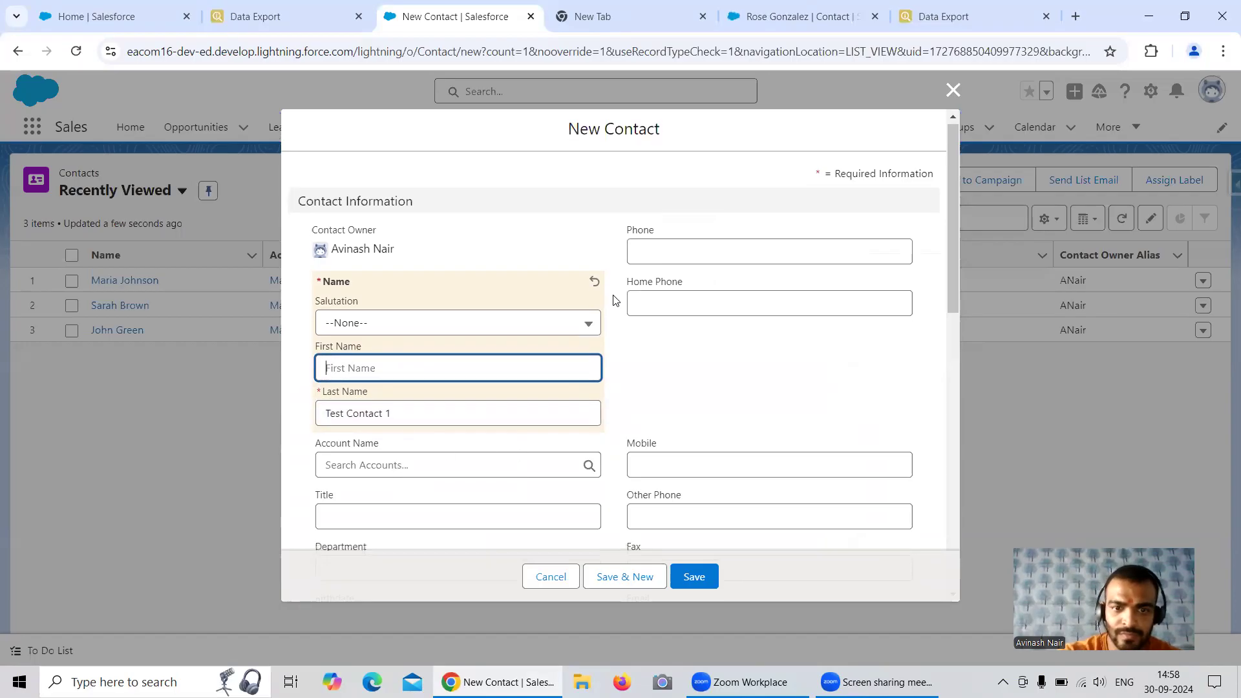
Check the exported contact values in Data Export and set the Lead Source of Test Contact 1 to Phone Inquiry
scroll(634, 323, down, 4)
click(941, 17)
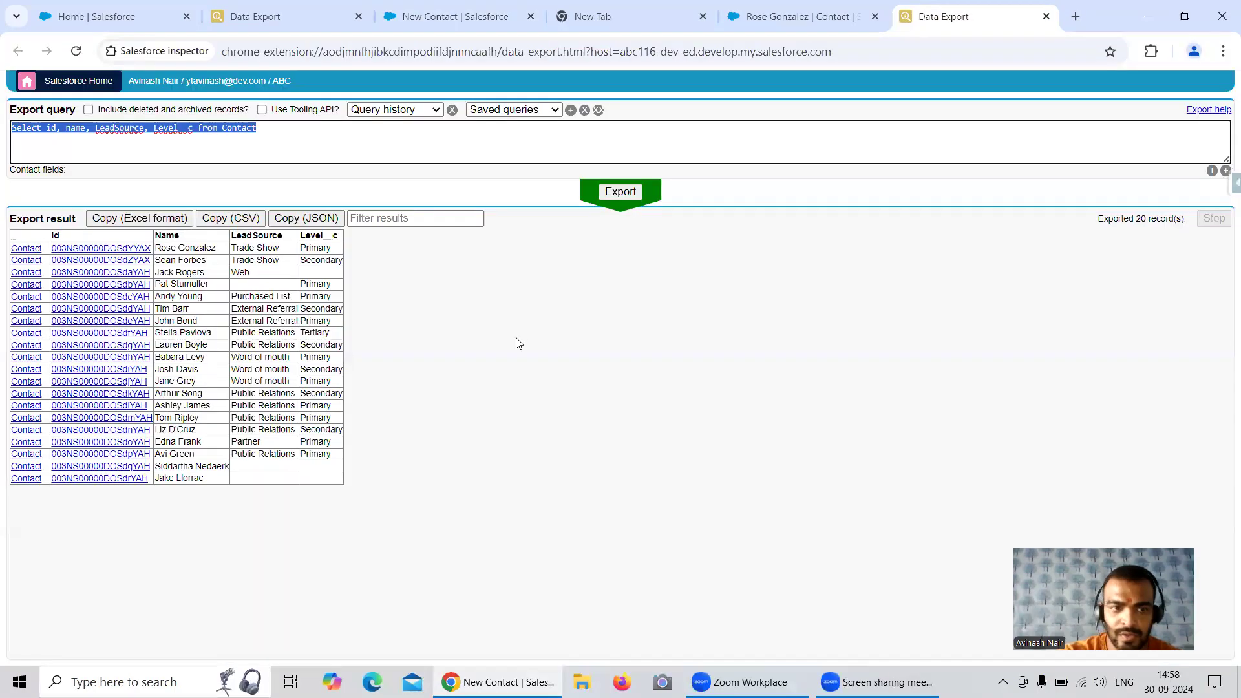
click(300, 26)
click(458, 17)
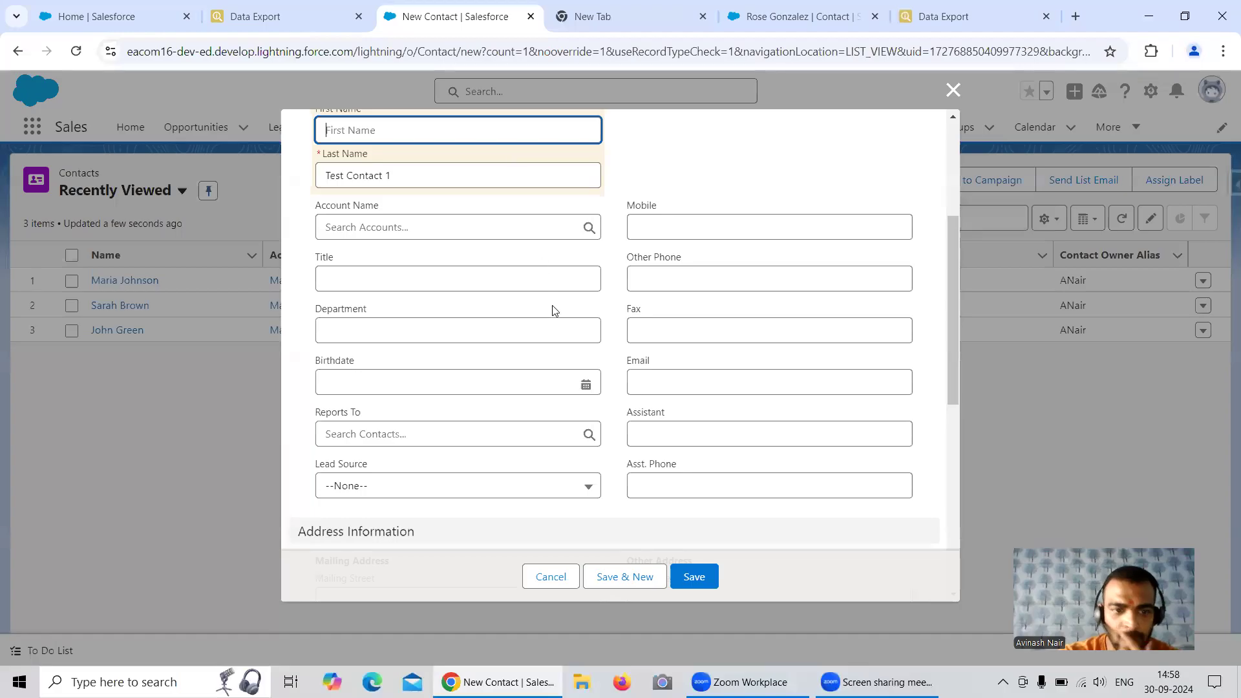
scroll(554, 310, down, 1)
click(390, 404)
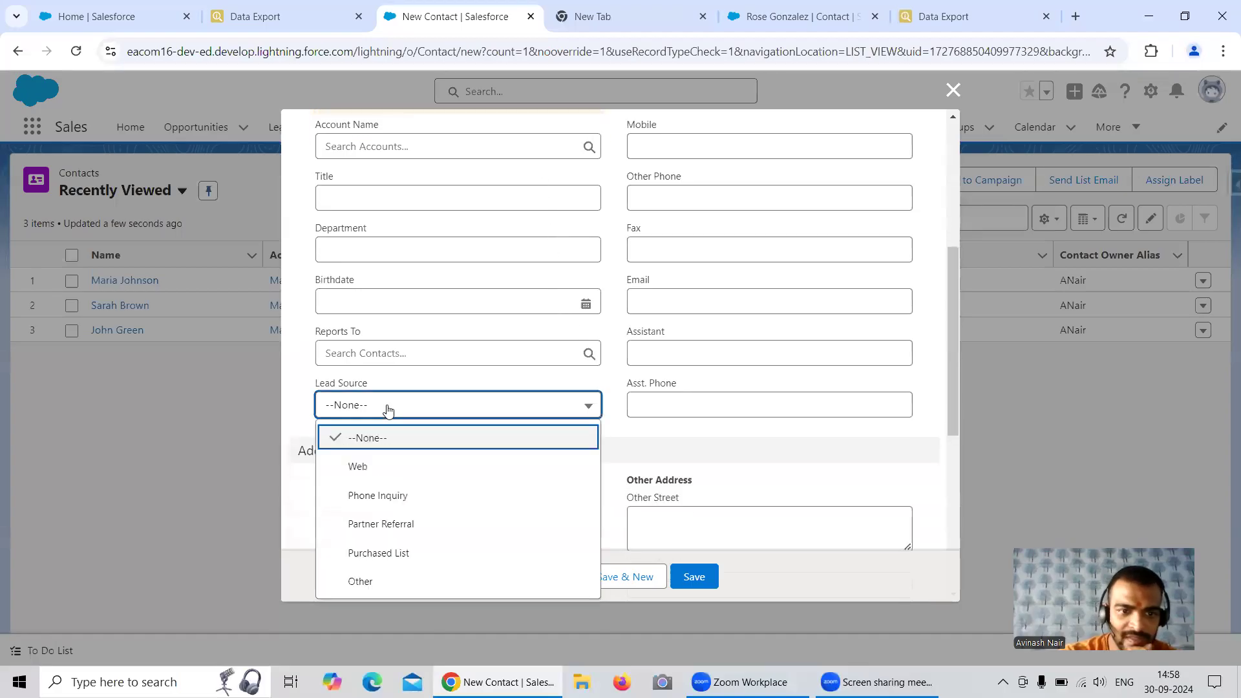
click(393, 494)
Set the Level of Test Contact 1 to Secondary, then save it and open another new contact form
scroll(870, 385, down, 4)
scroll(808, 397, down, 2)
click(730, 400)
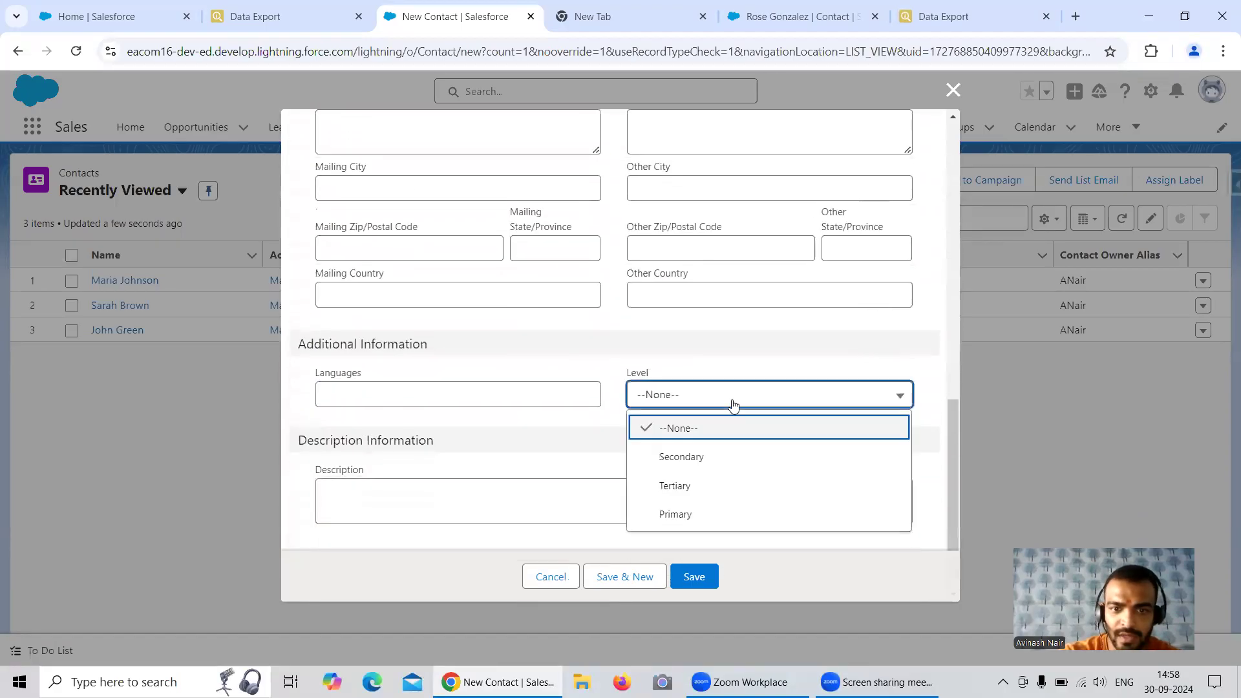
click(690, 463)
click(637, 576)
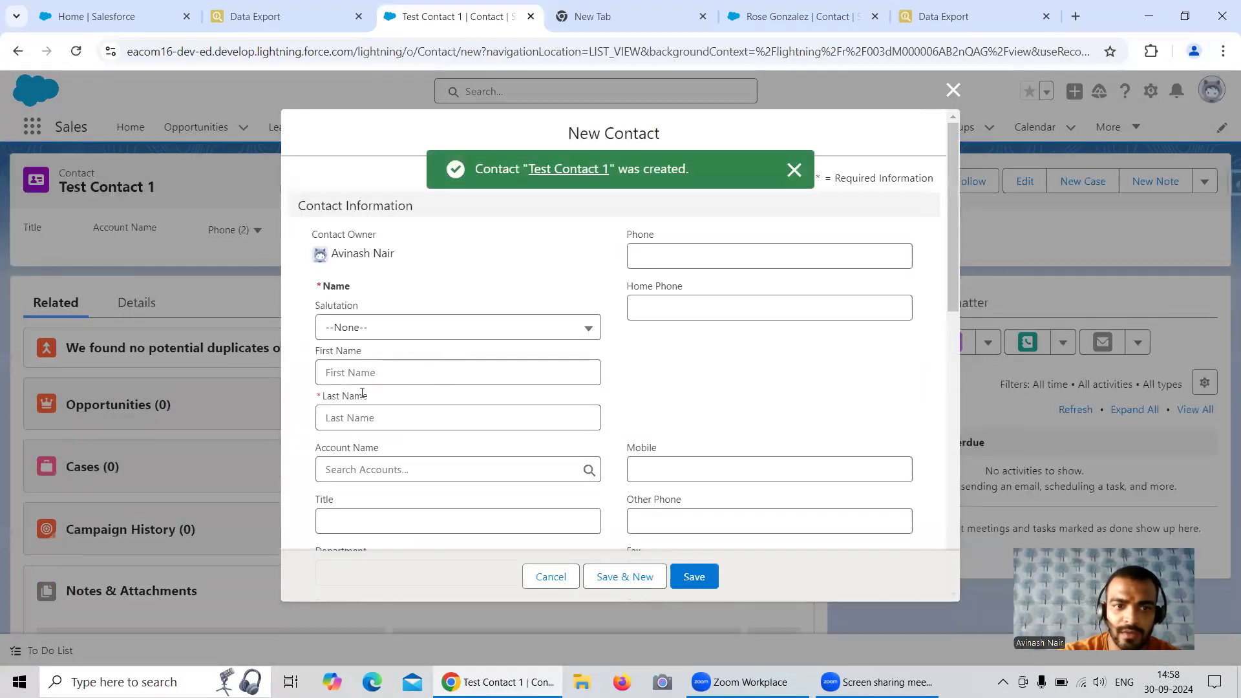
Enter "Test Contact 2" as the new contact's last name and set its Lead Source to Phone Inquiry
click(350, 416)
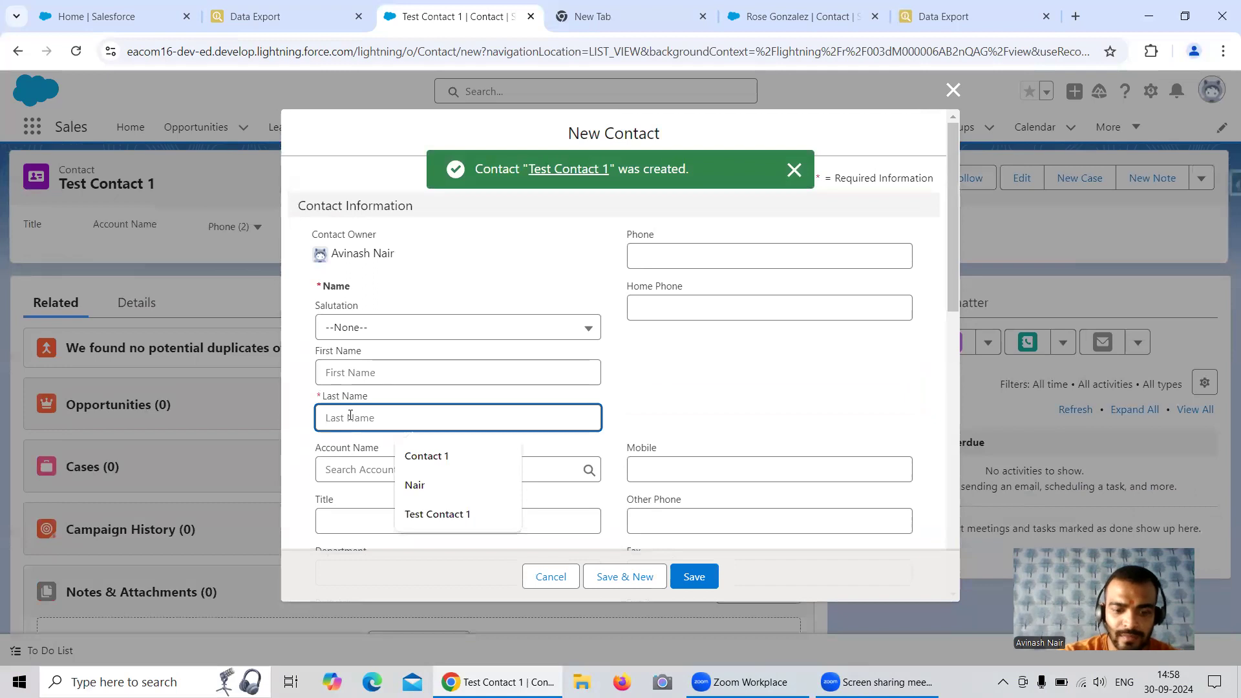
text(Test Contact 2)
scroll(402, 415, down, 5)
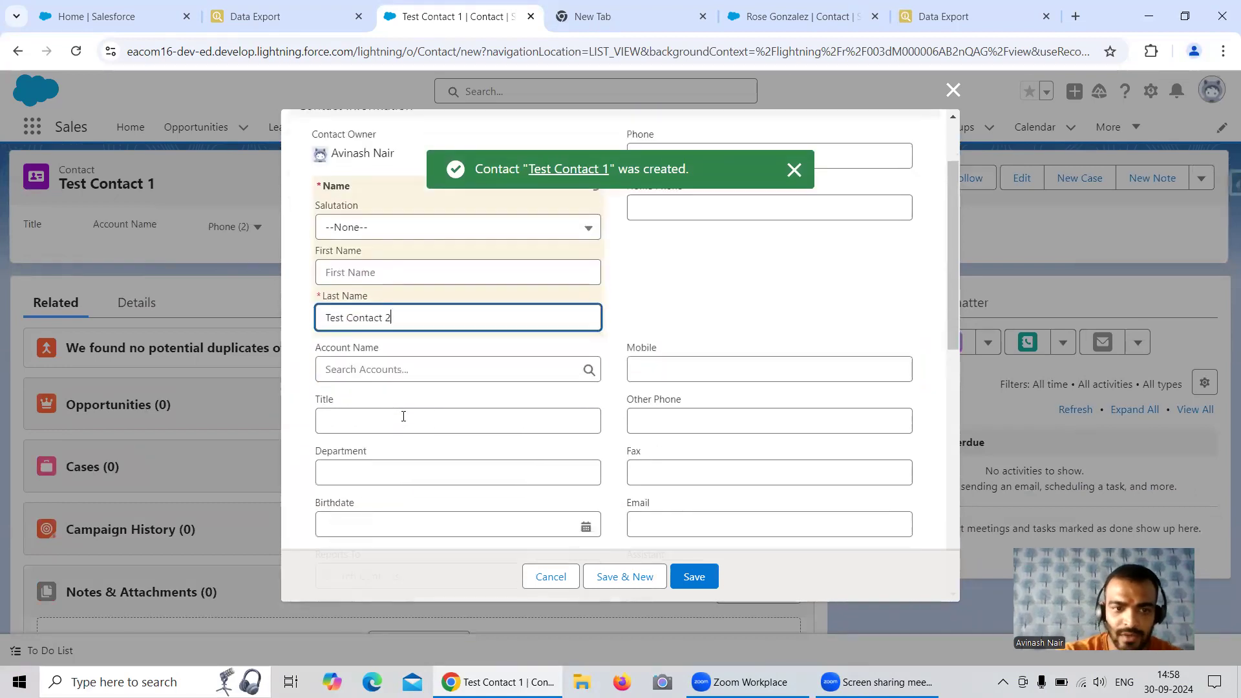
click(413, 404)
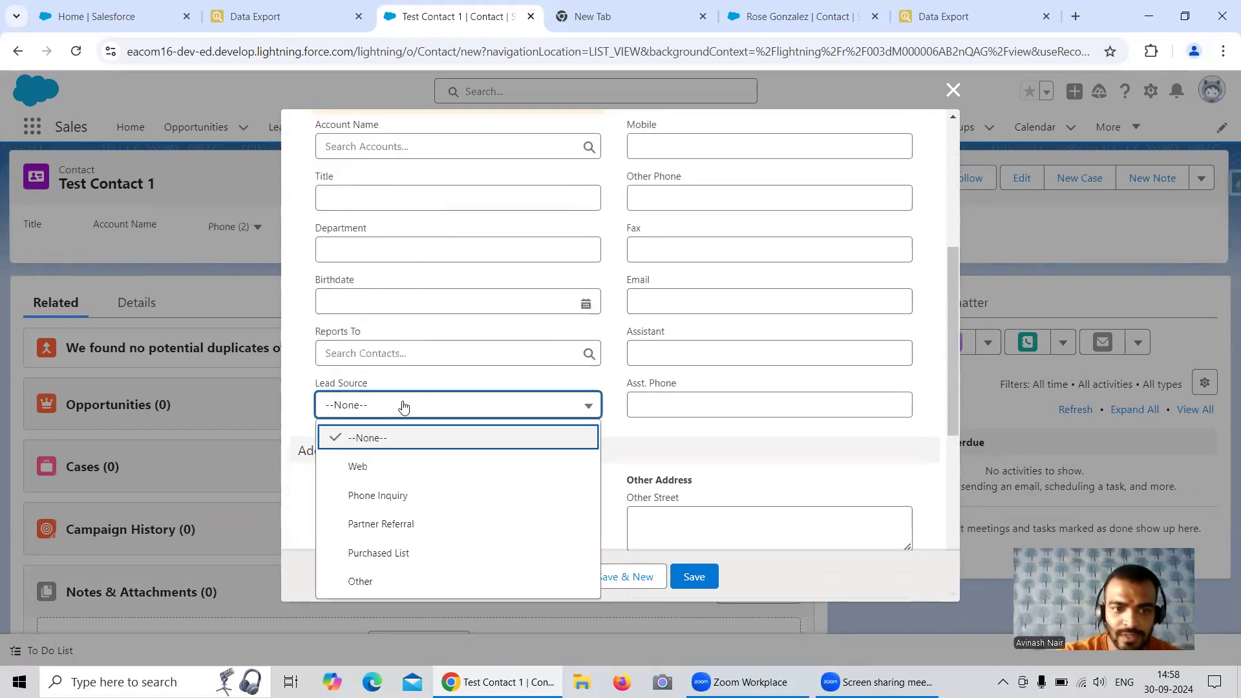
click(420, 492)
Set the Level of Test Contact 2 to Secondary, then save it and open another new contact form
scroll(724, 403, down, 3)
scroll(724, 403, down, 3)
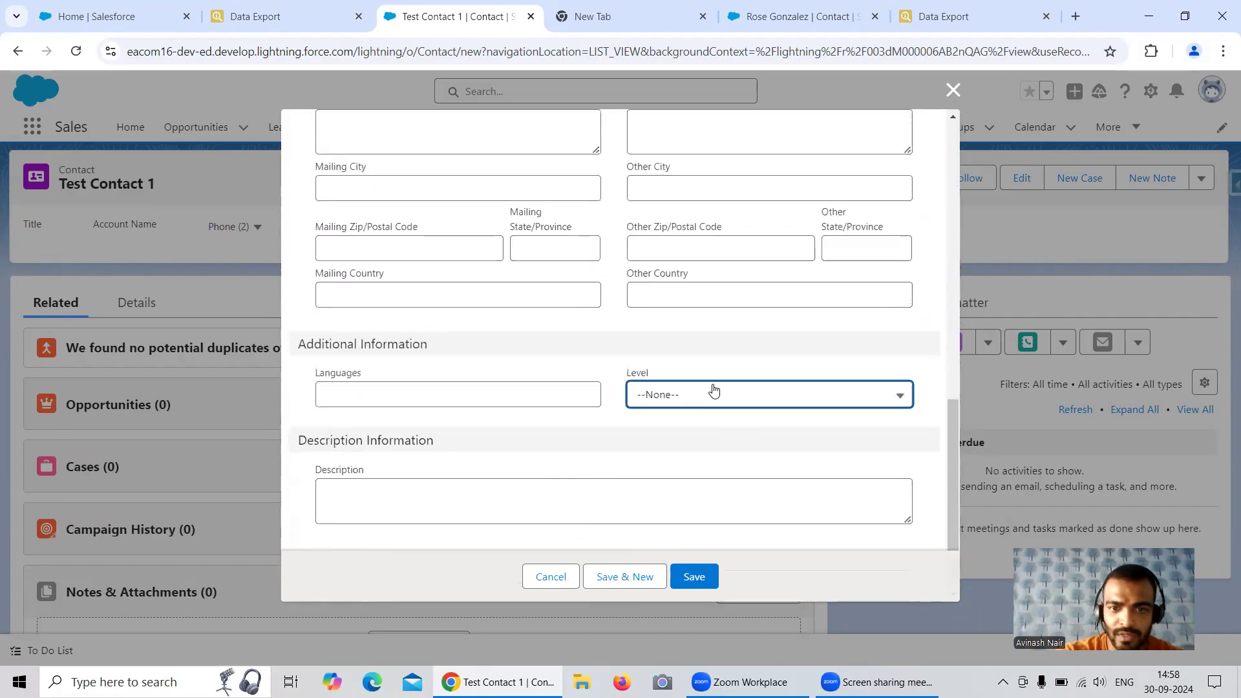
click(713, 394)
click(700, 457)
click(638, 570)
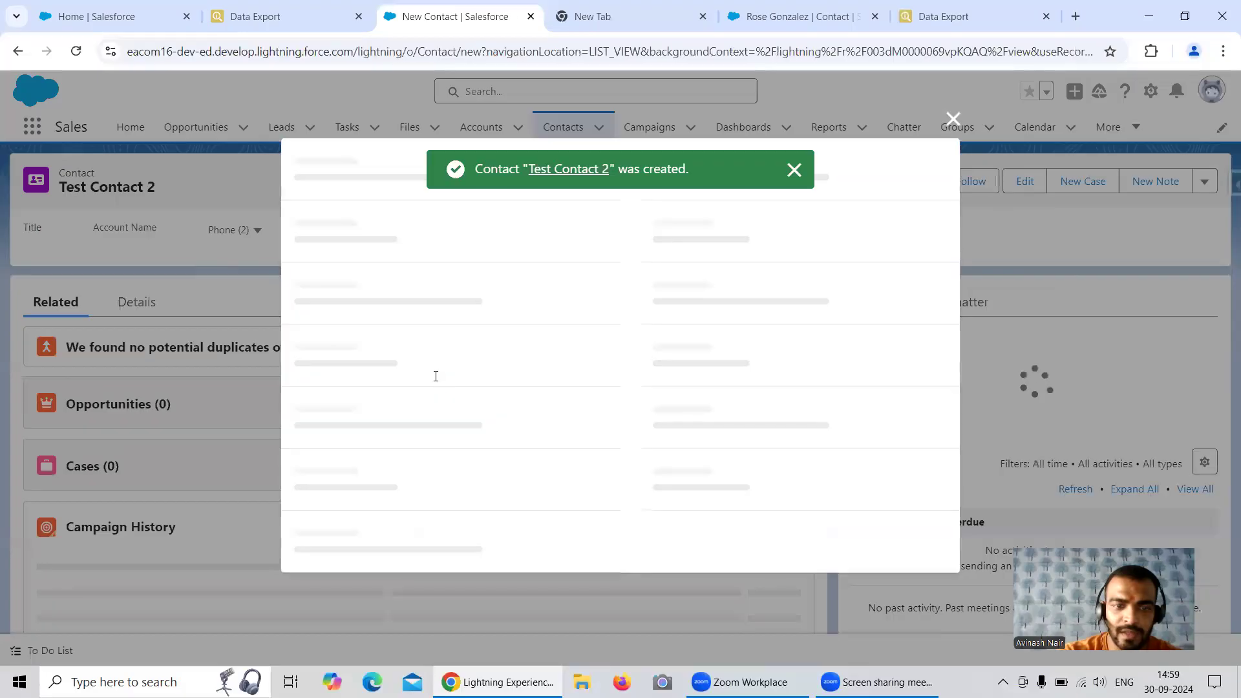
Enter "Test Contact 3" as the new contact's last name and set its Level to Secondary
click(371, 422)
text(Test Contact 1)
key(BackSpace)
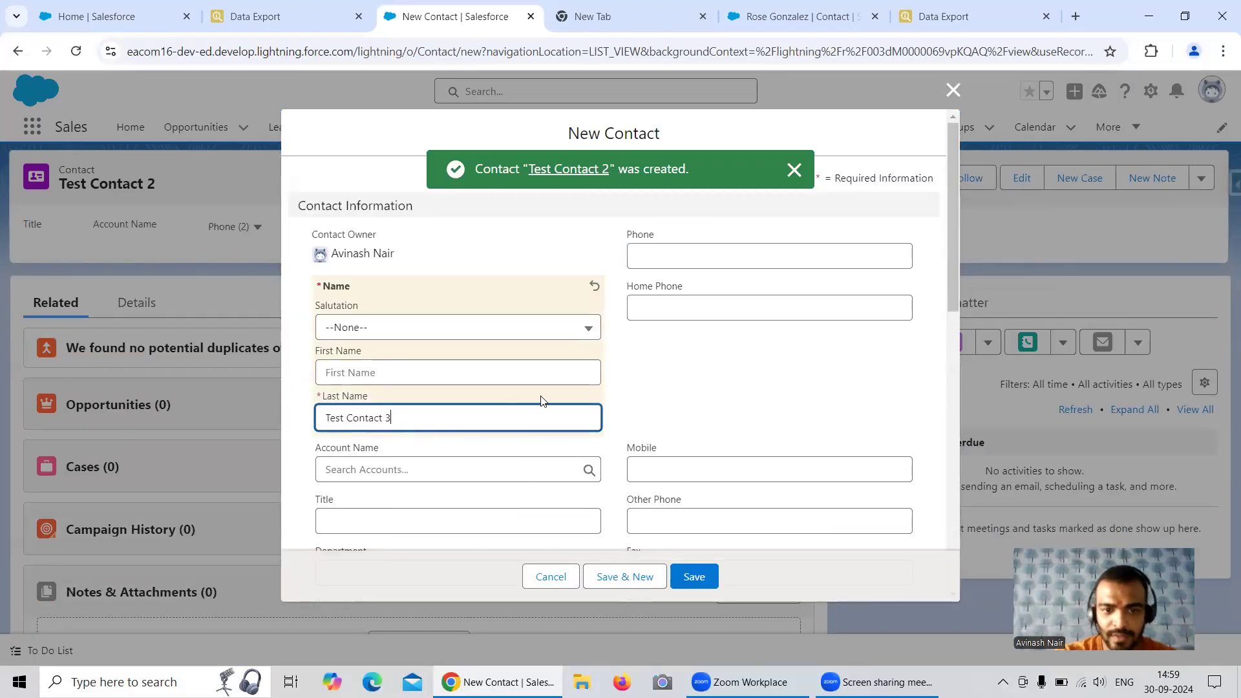
scroll(551, 390, down, 8)
scroll(650, 373, down, 3)
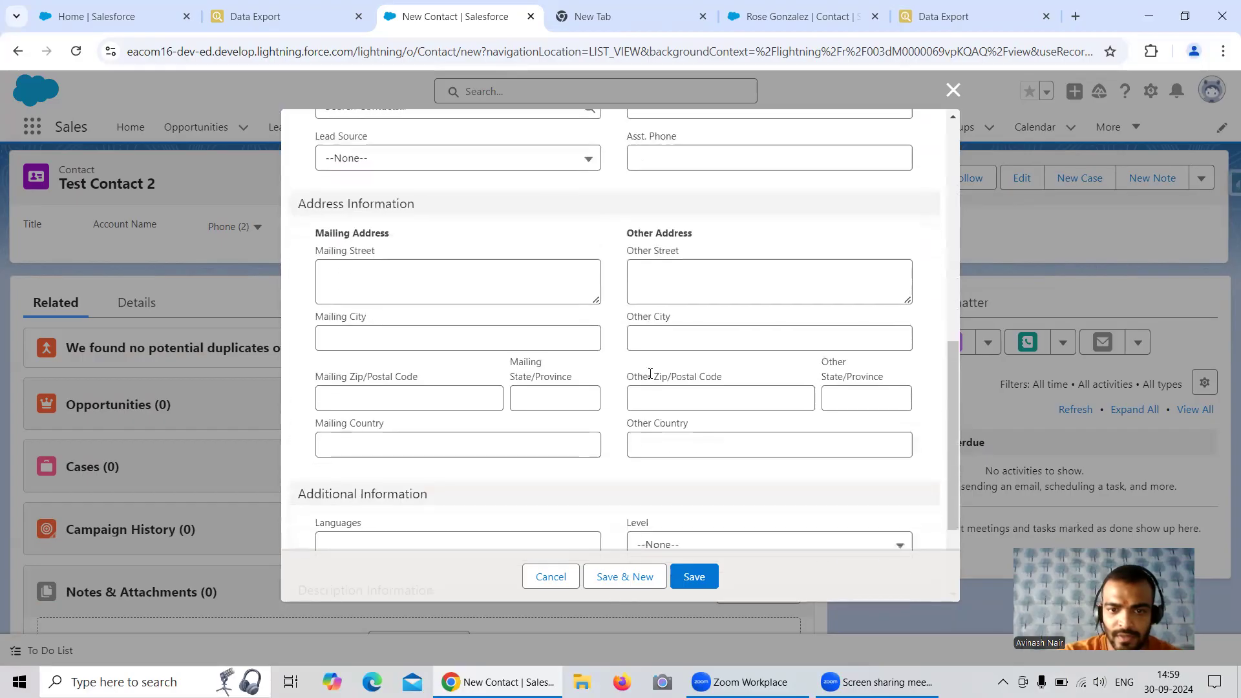
click(673, 469)
click(680, 531)
scroll(588, 444, down, 1)
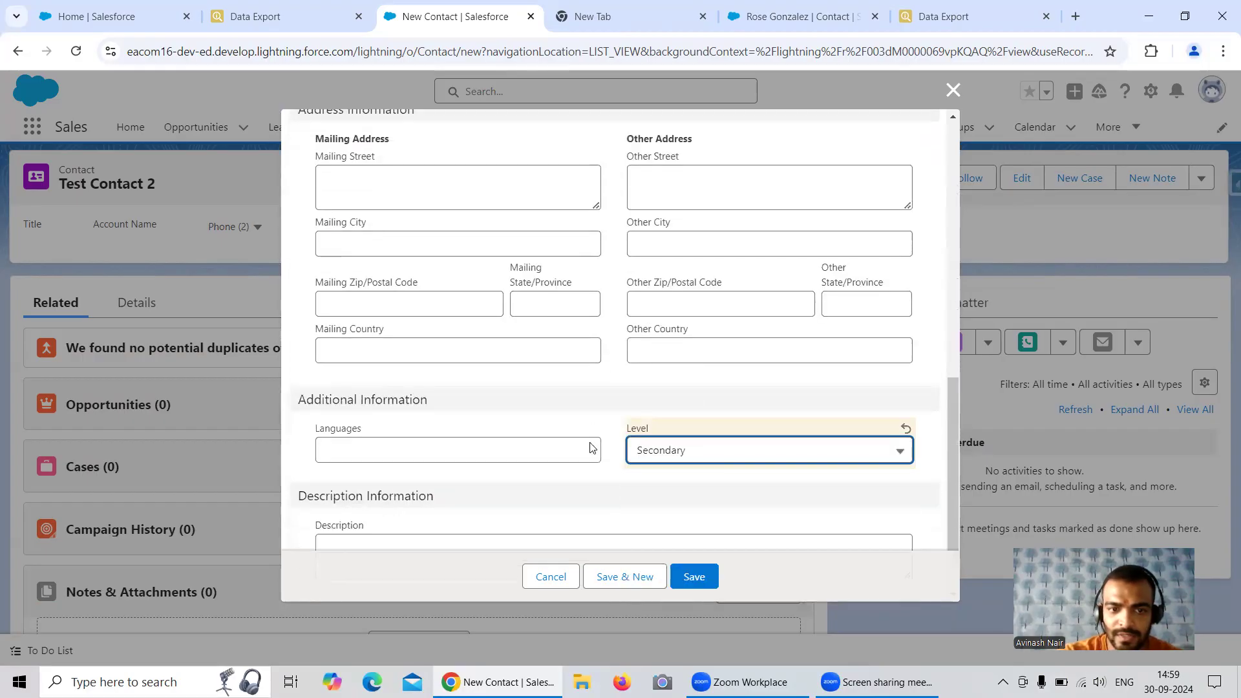
Set the Lead Source of Test Contact 3 to Phone Inquiry and save the contact
scroll(589, 444, up, 5)
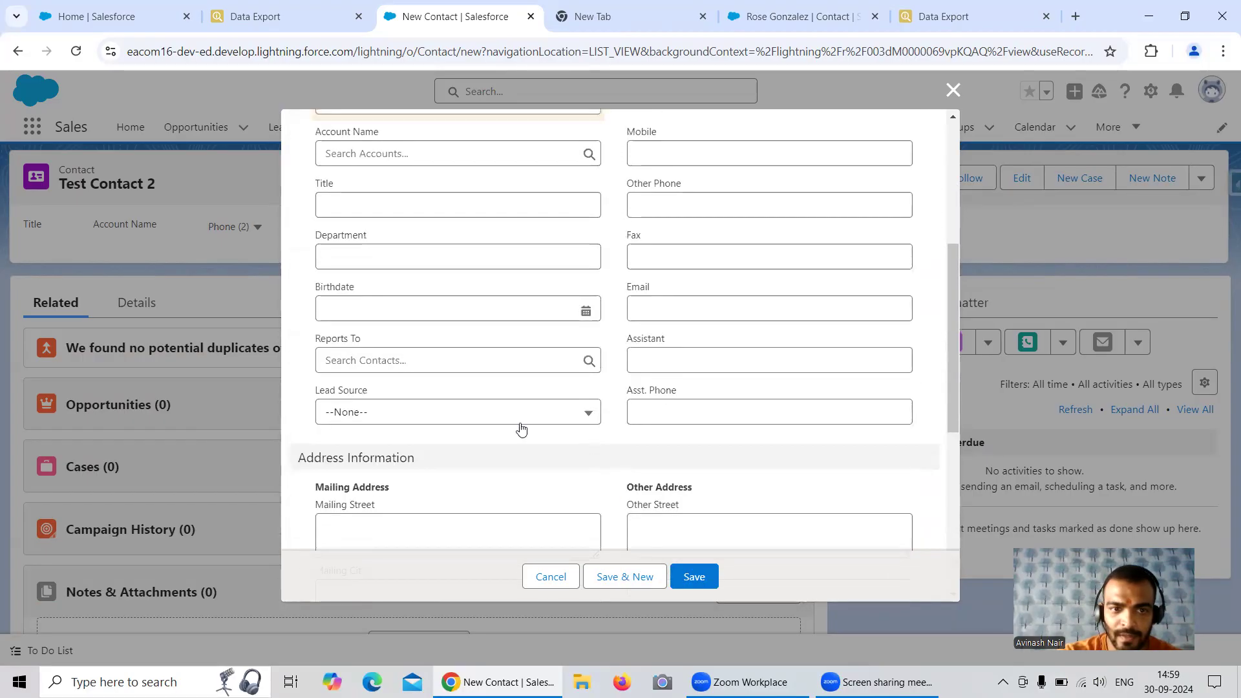
click(456, 420)
click(397, 498)
click(695, 585)
Rerun the Contact query in the eacom16 org's Data Export and compare its LeadSource and Level__c values with the abc116 org's export
click(284, 16)
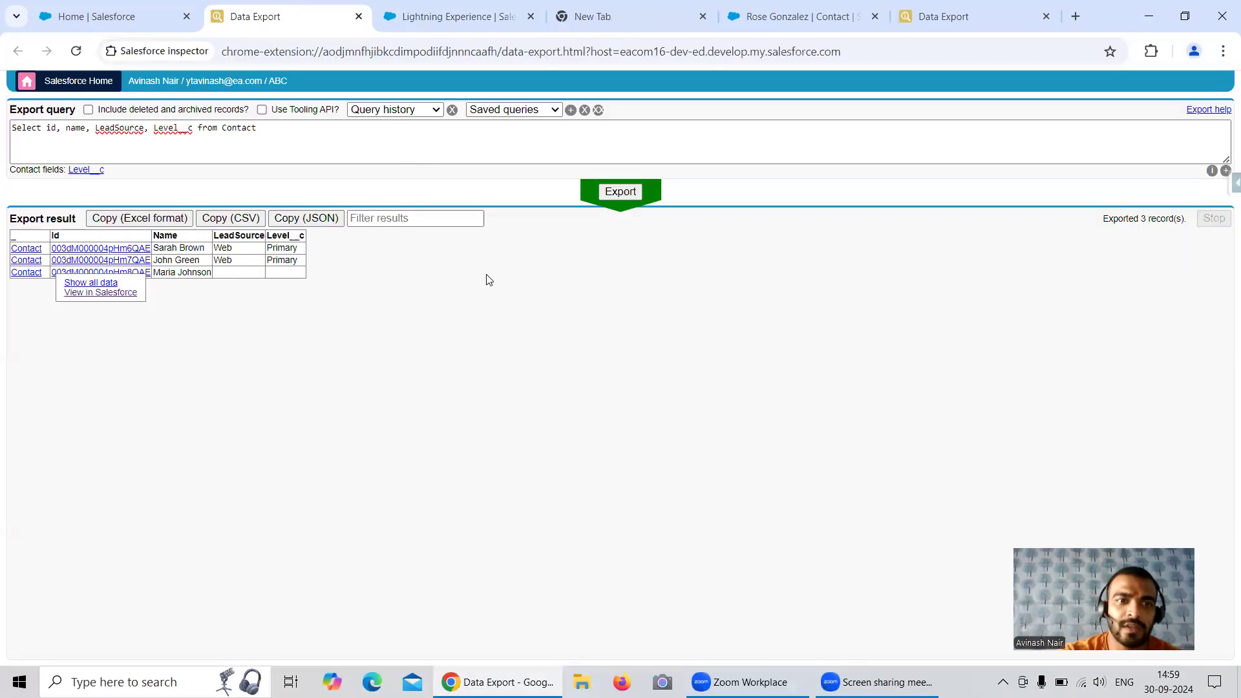
click(621, 191)
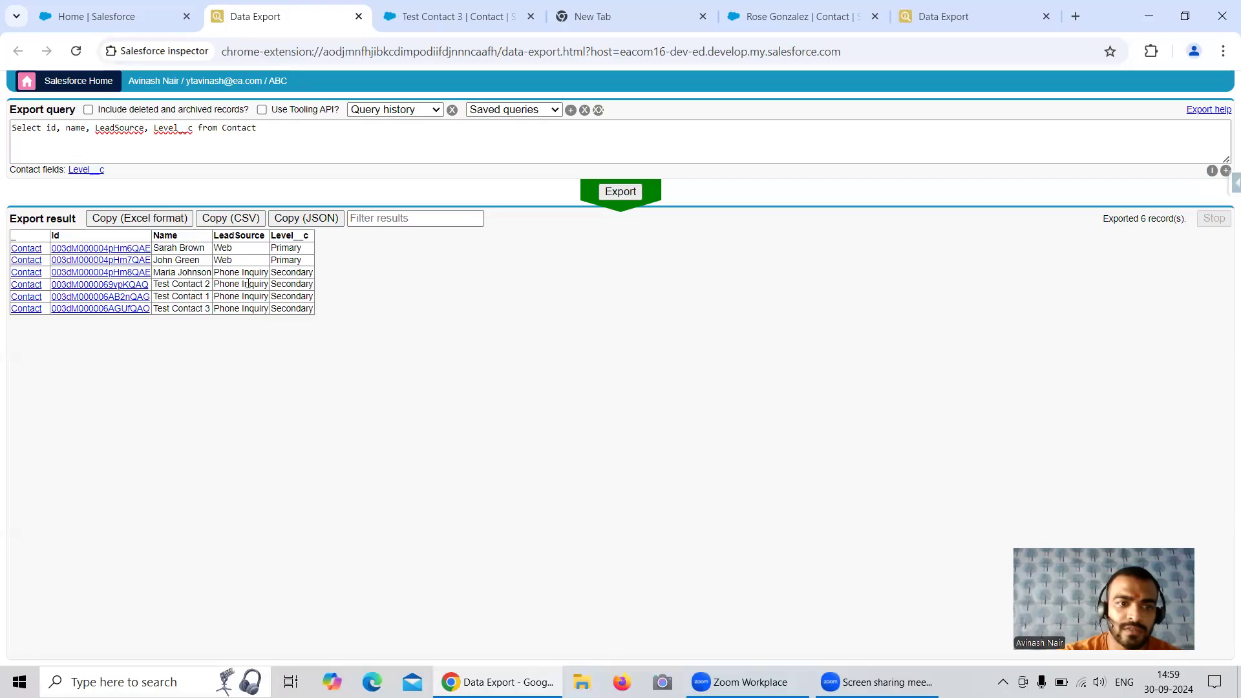
click(986, 16)
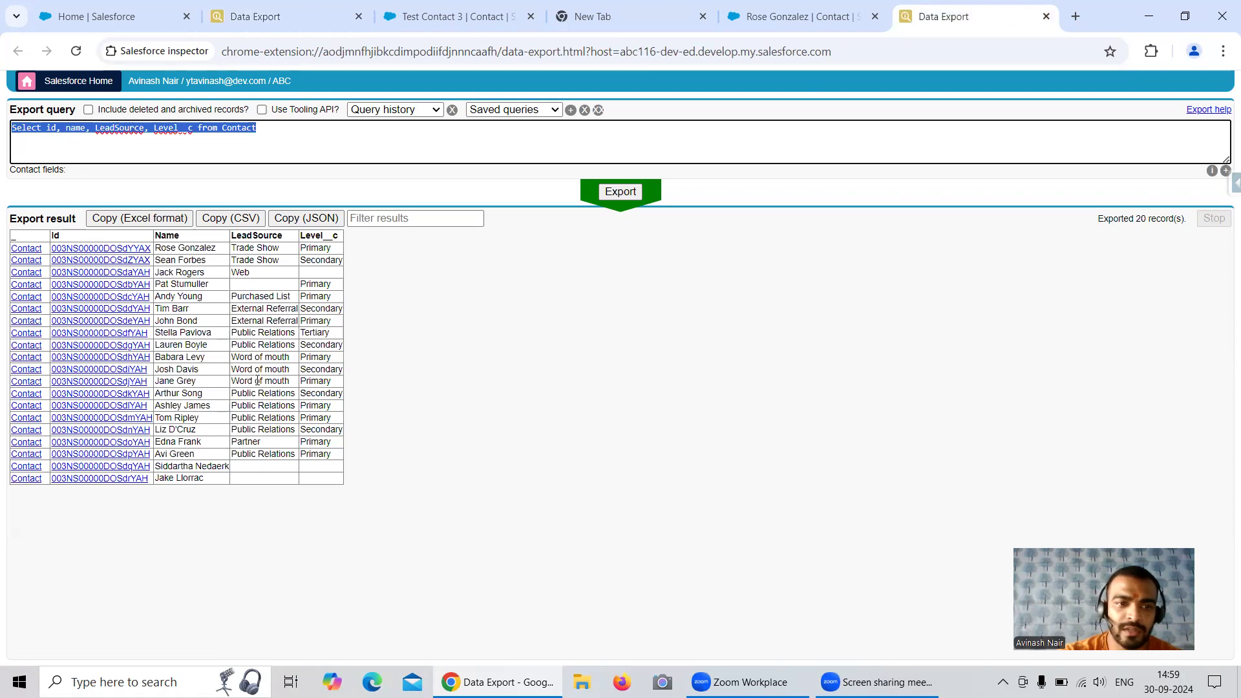
click(246, 18)
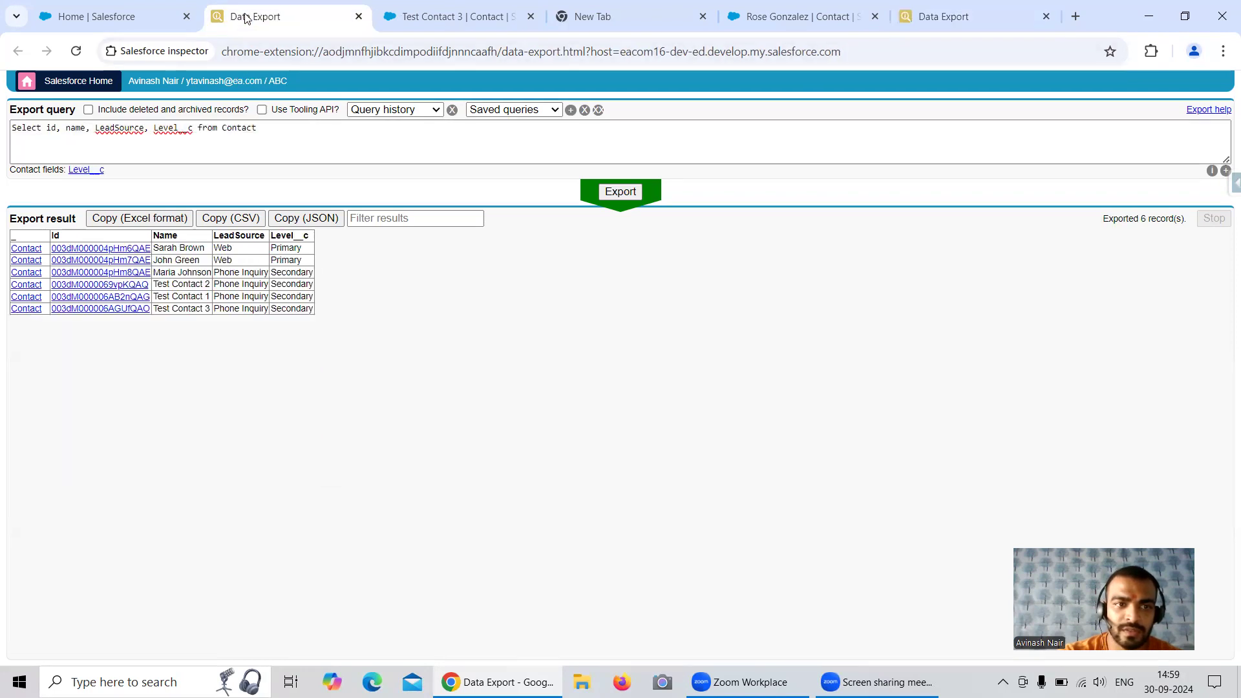
click(948, 16)
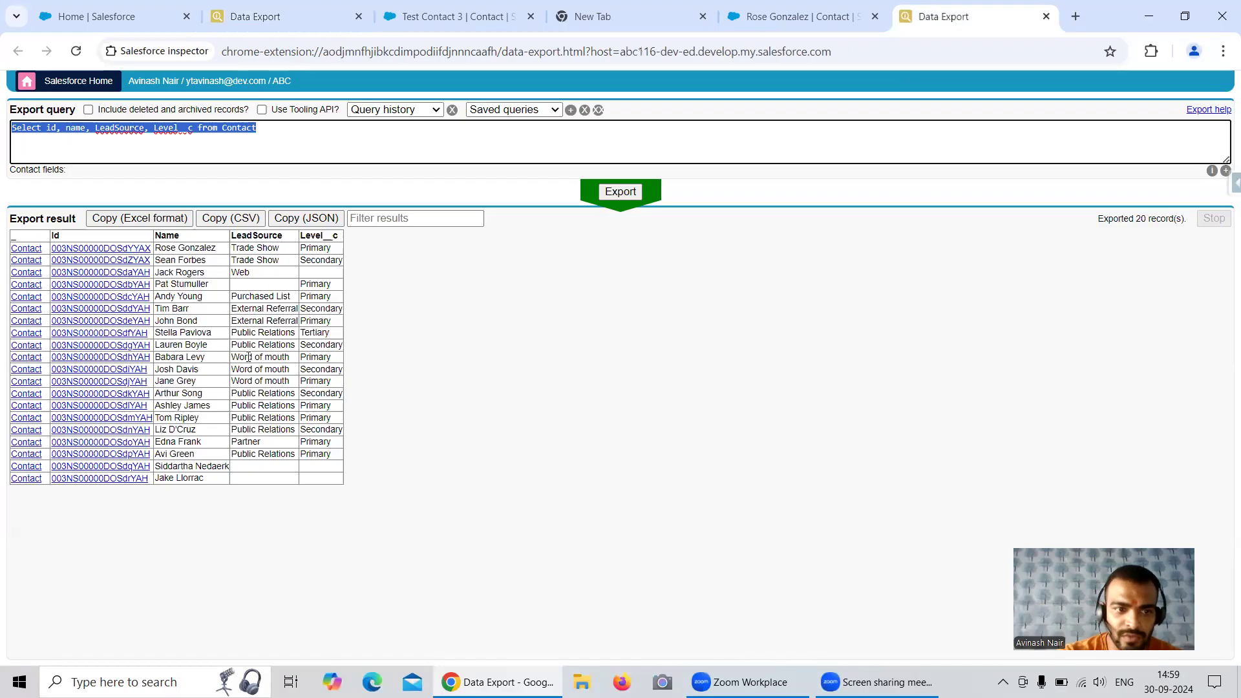
Extend the abc116 org's Contact query with the condition Where LeadSource = 'Phone Inquiry'
drag(237, 332, 288, 454)
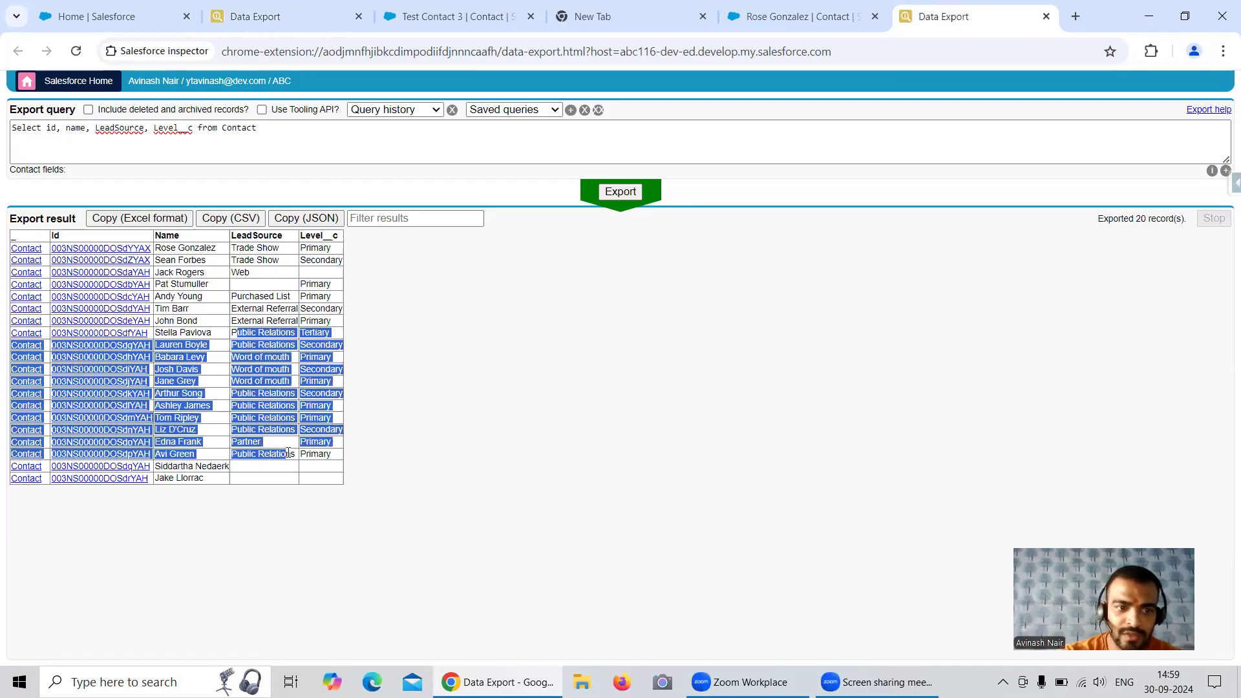
click(270, 129)
text(Where )
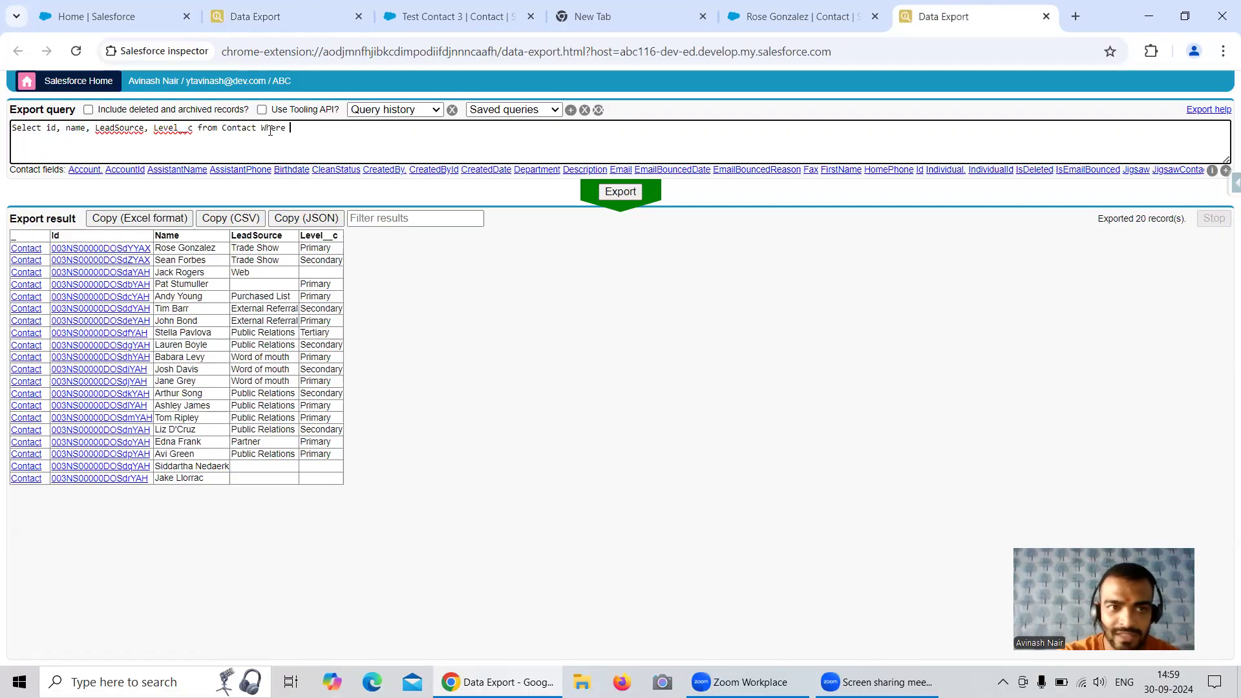
text(Lea)
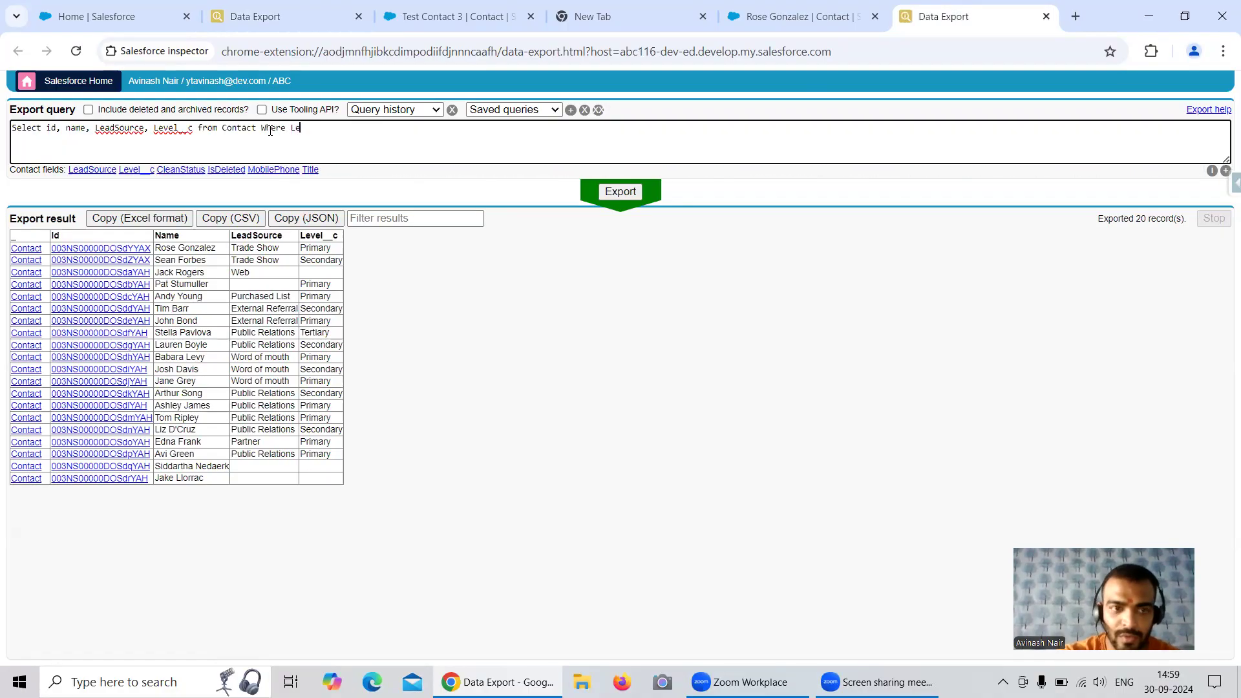
click(90, 169)
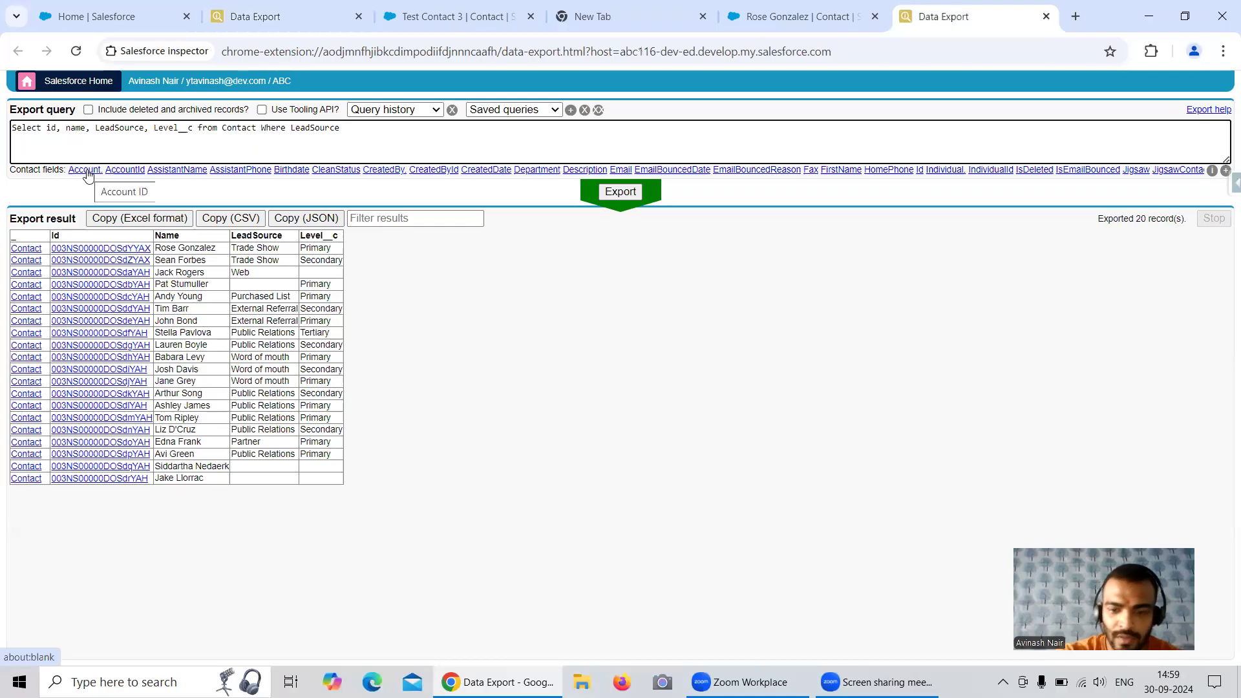
text(= ')
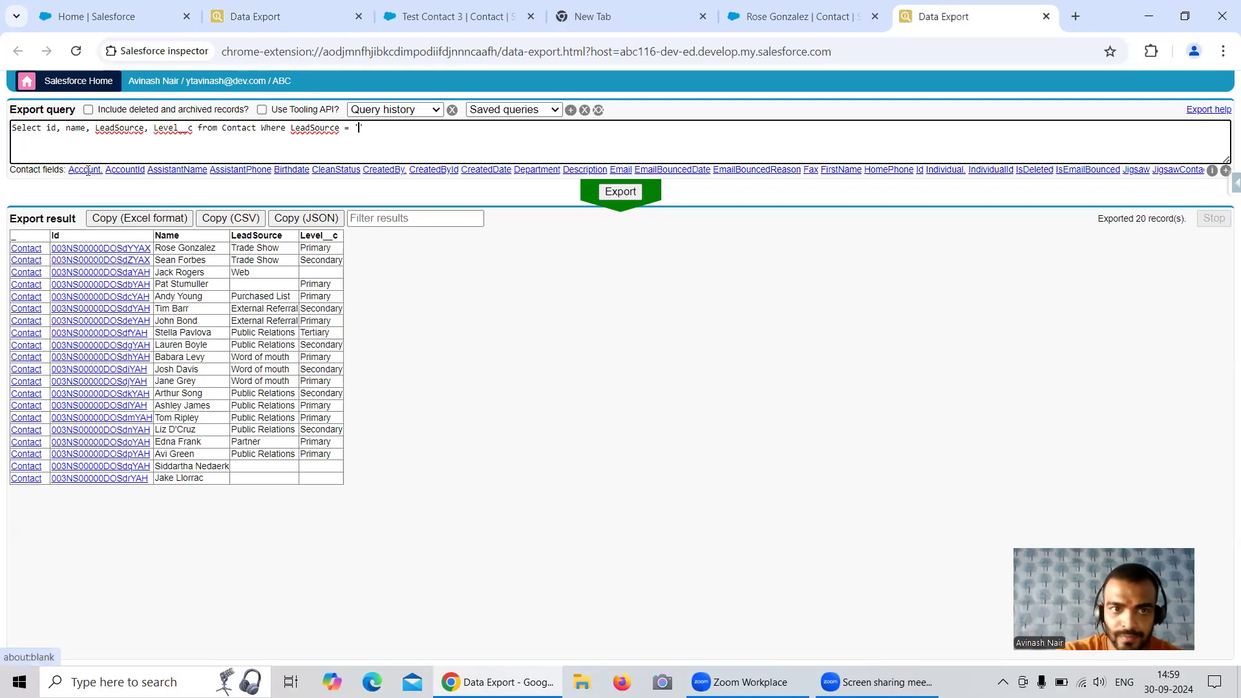
text(Pho'ne Inqu)
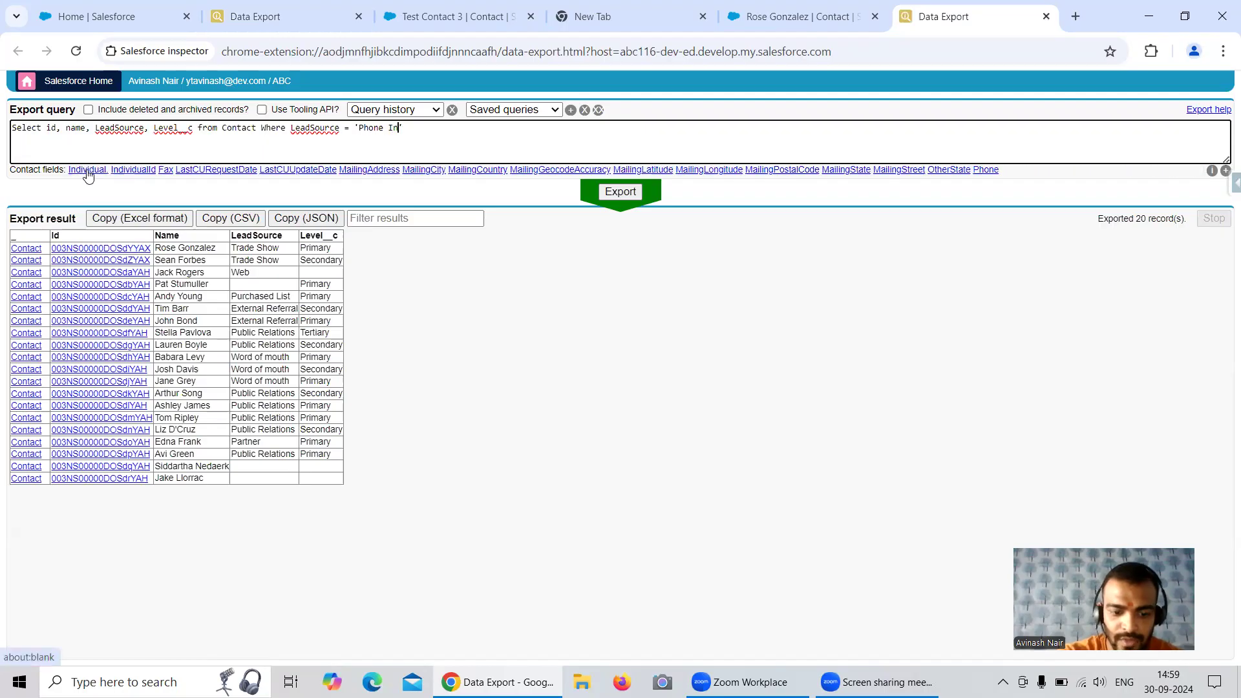
text(iry)
Check the lead source values in the eacom16 export and run the Phone Inquiry query in the abc116 org
click(278, 22)
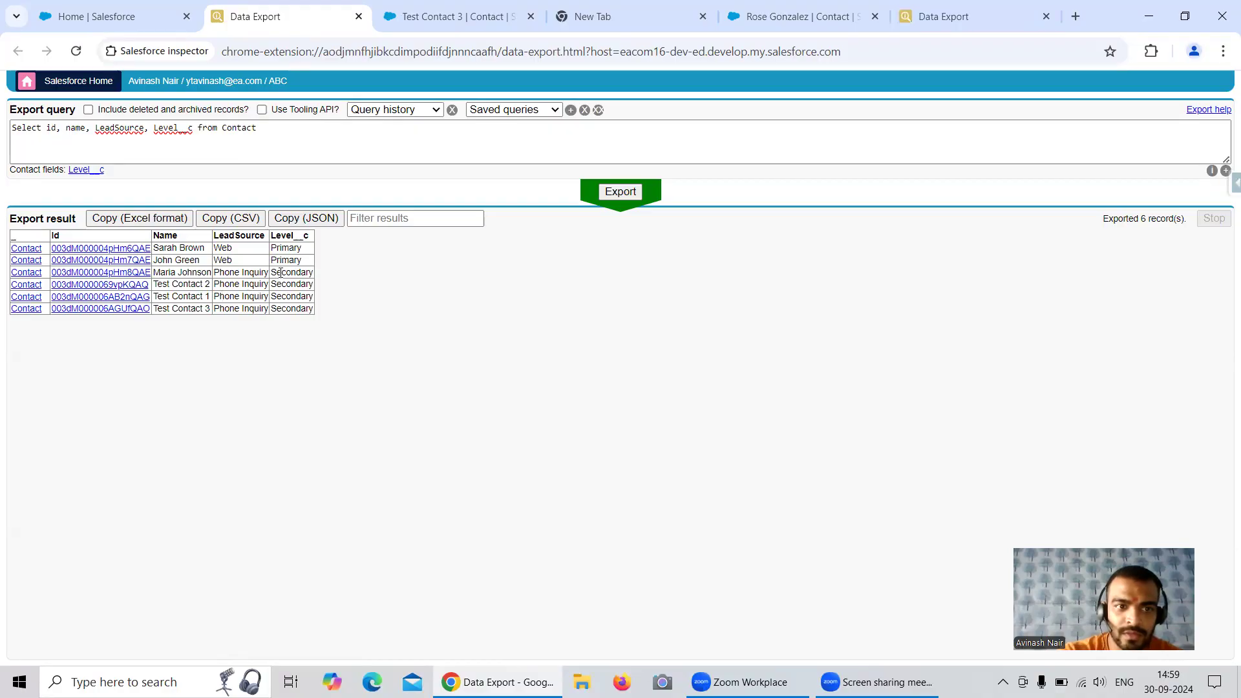
click(931, 18)
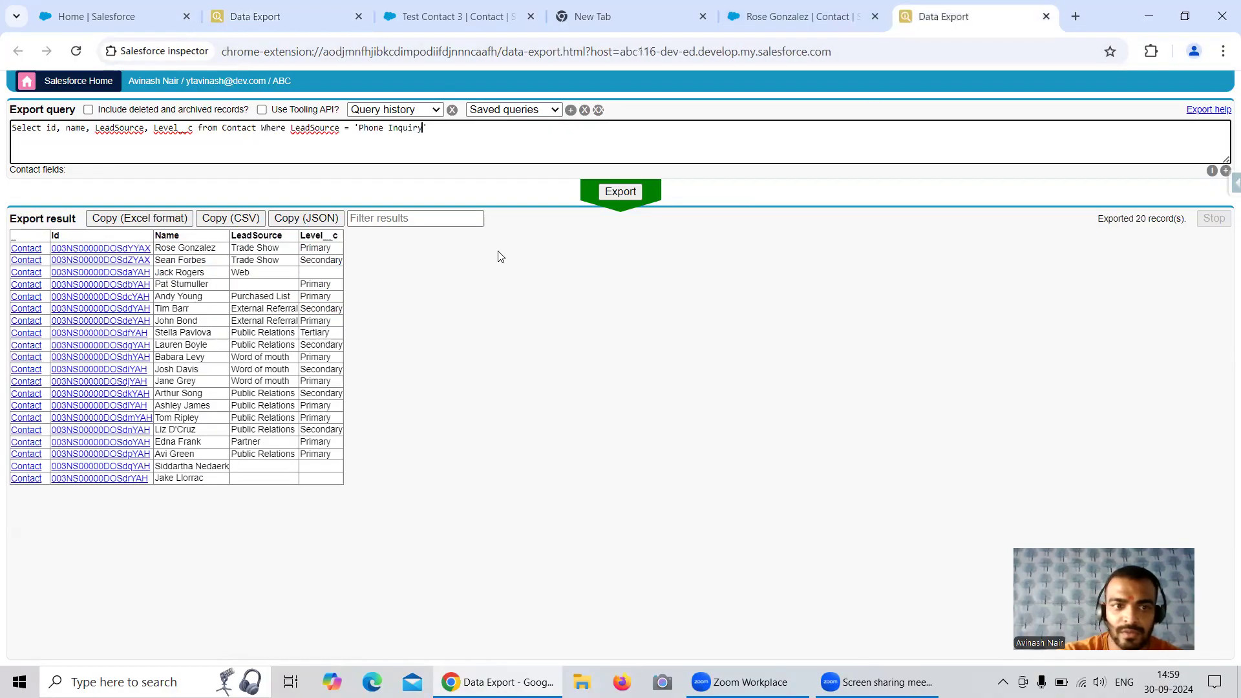
click(608, 190)
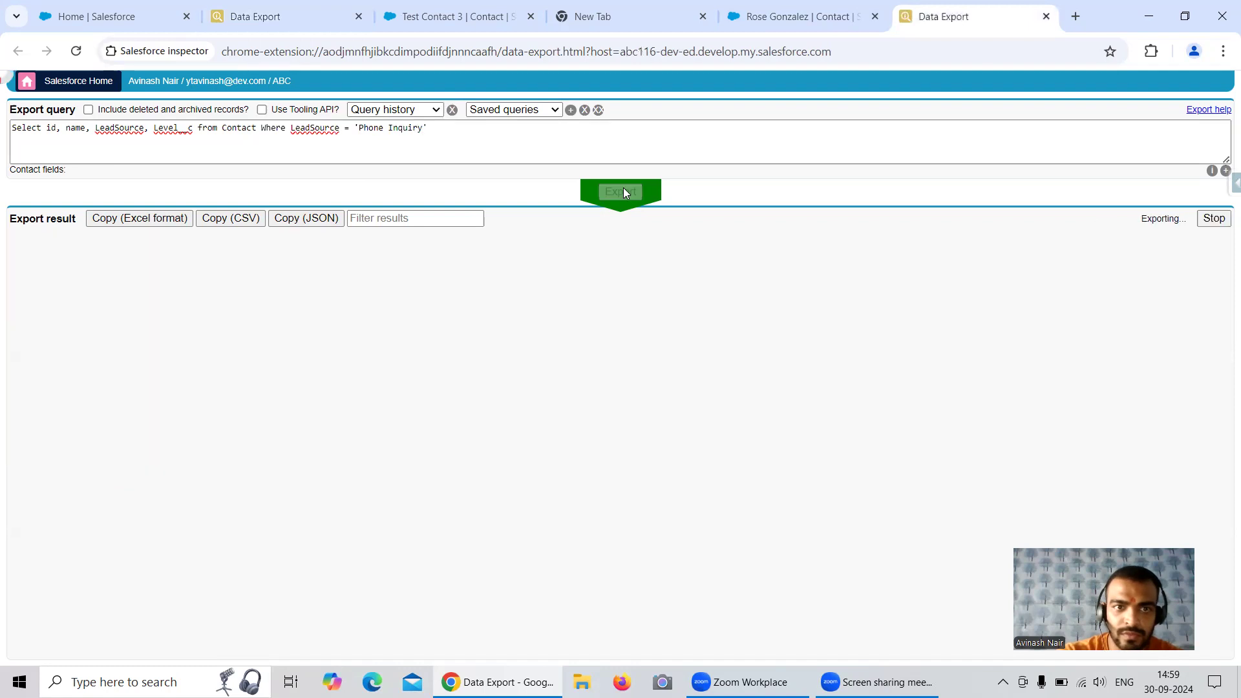
click(624, 192)
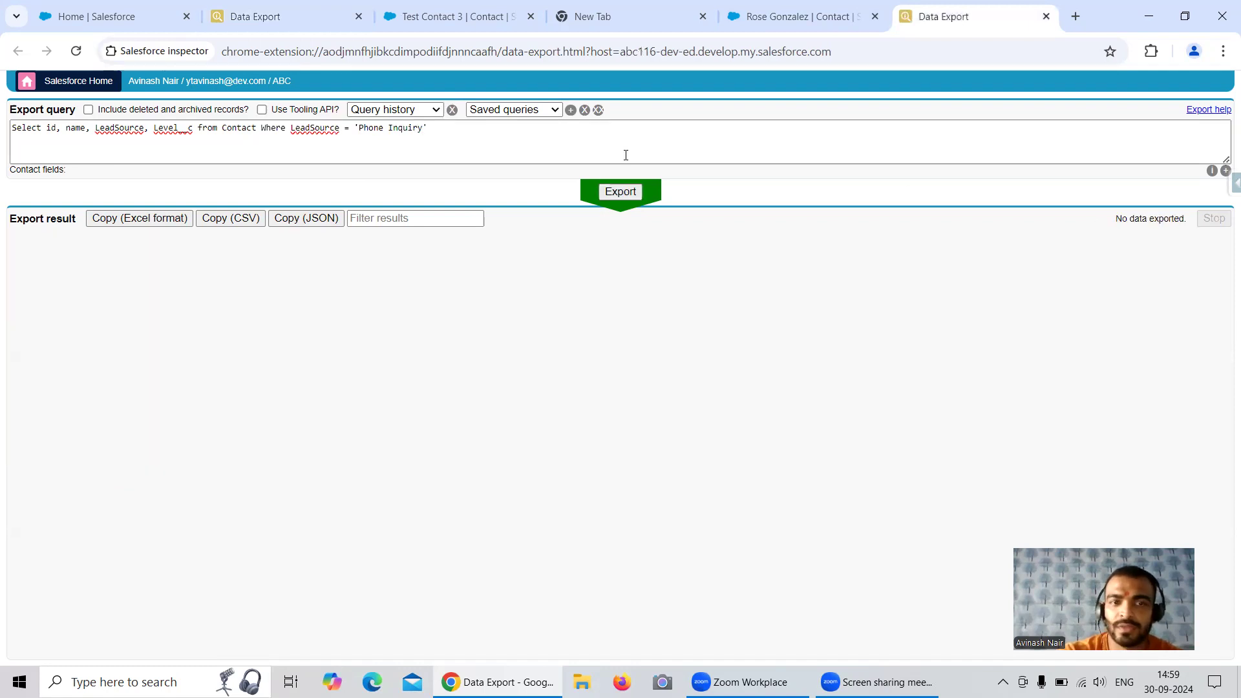
Open Analytics Studio in the eacom16 org from the App Launcher
click(158, 20)
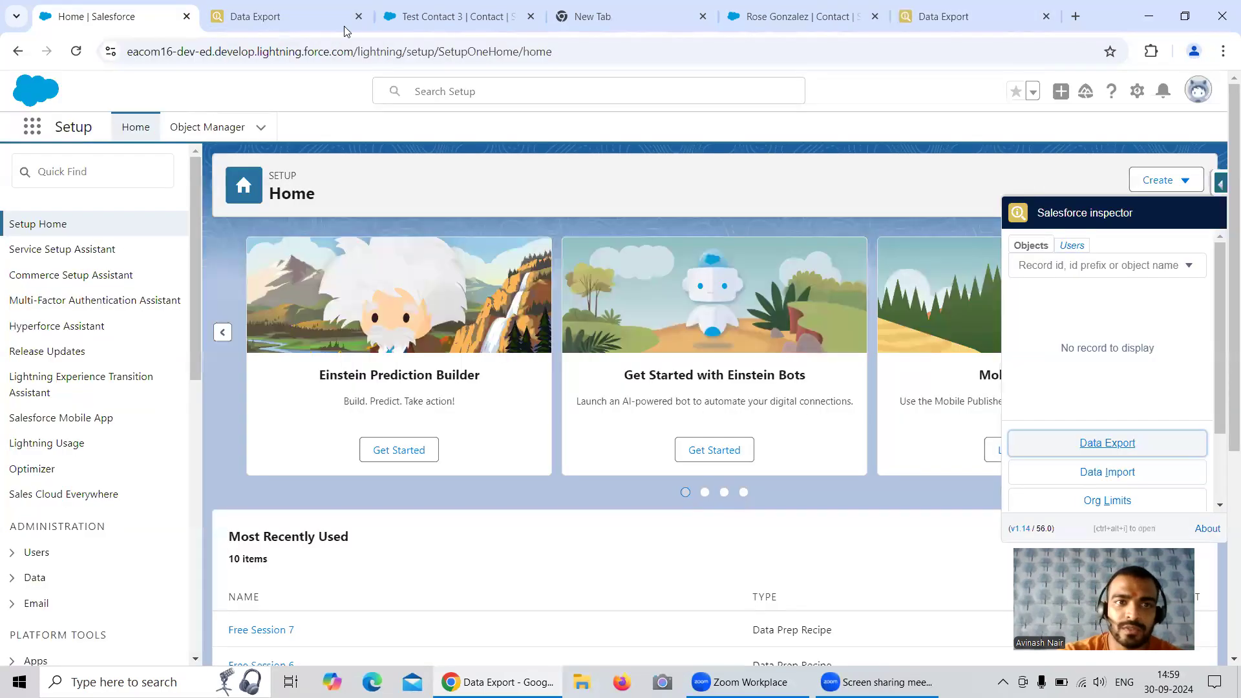
click(491, 18)
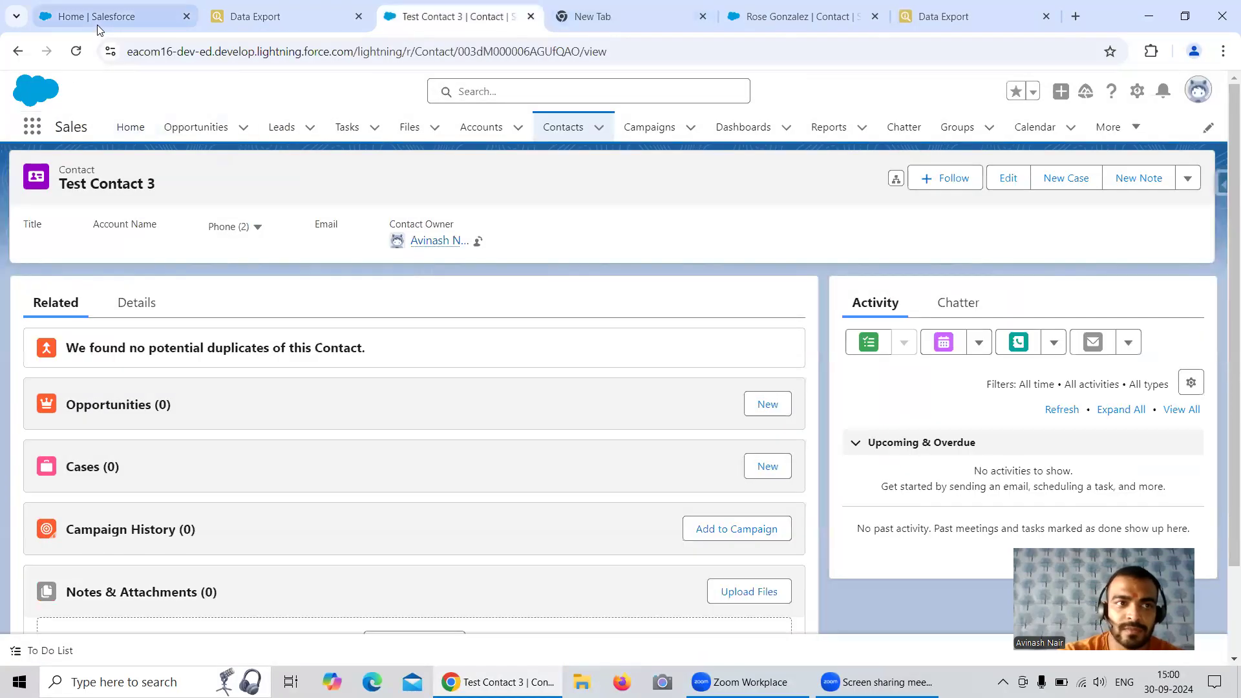
click(97, 18)
click(32, 127)
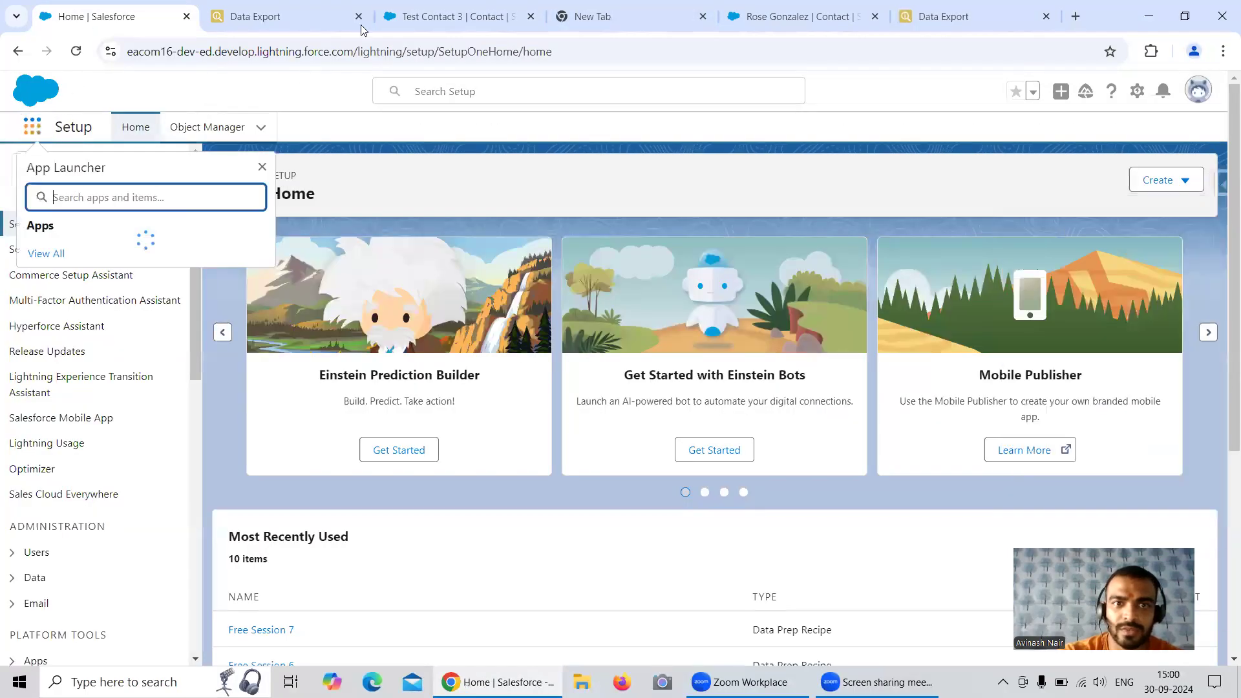
click(414, 18)
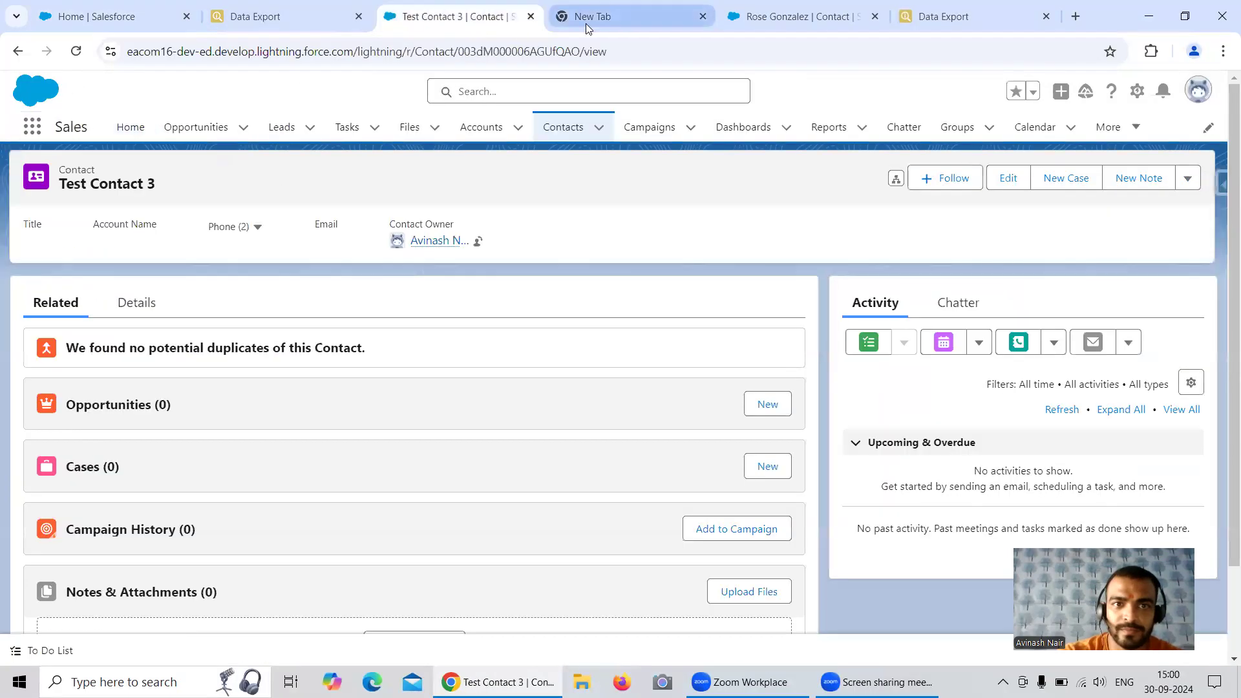
click(111, 19)
click(84, 253)
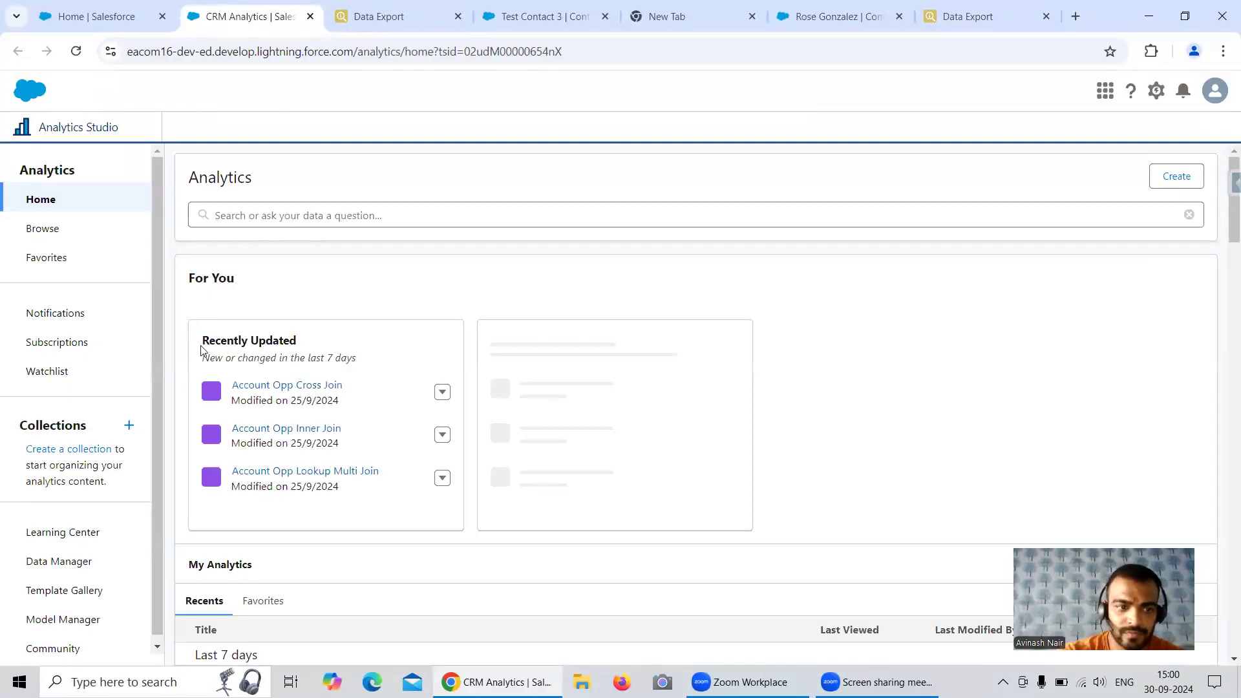
Open the Data Manager's dataflow management view from Analytics Studio and show its Connect page
click(58, 561)
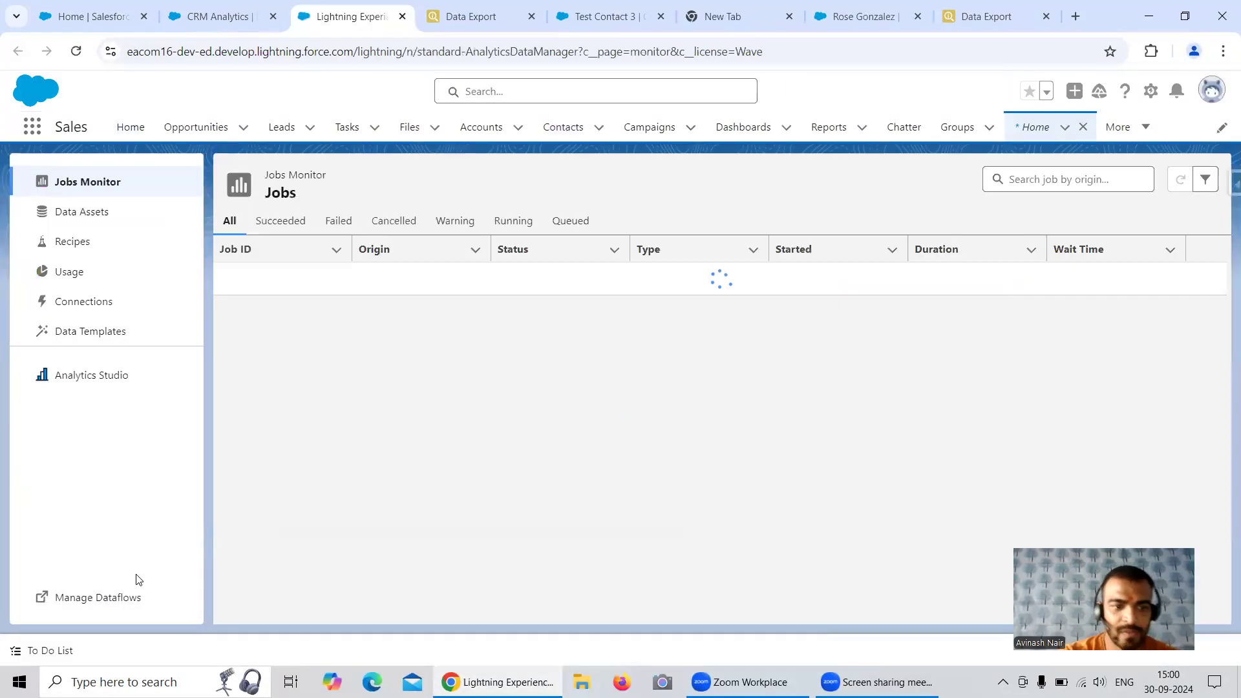
click(116, 598)
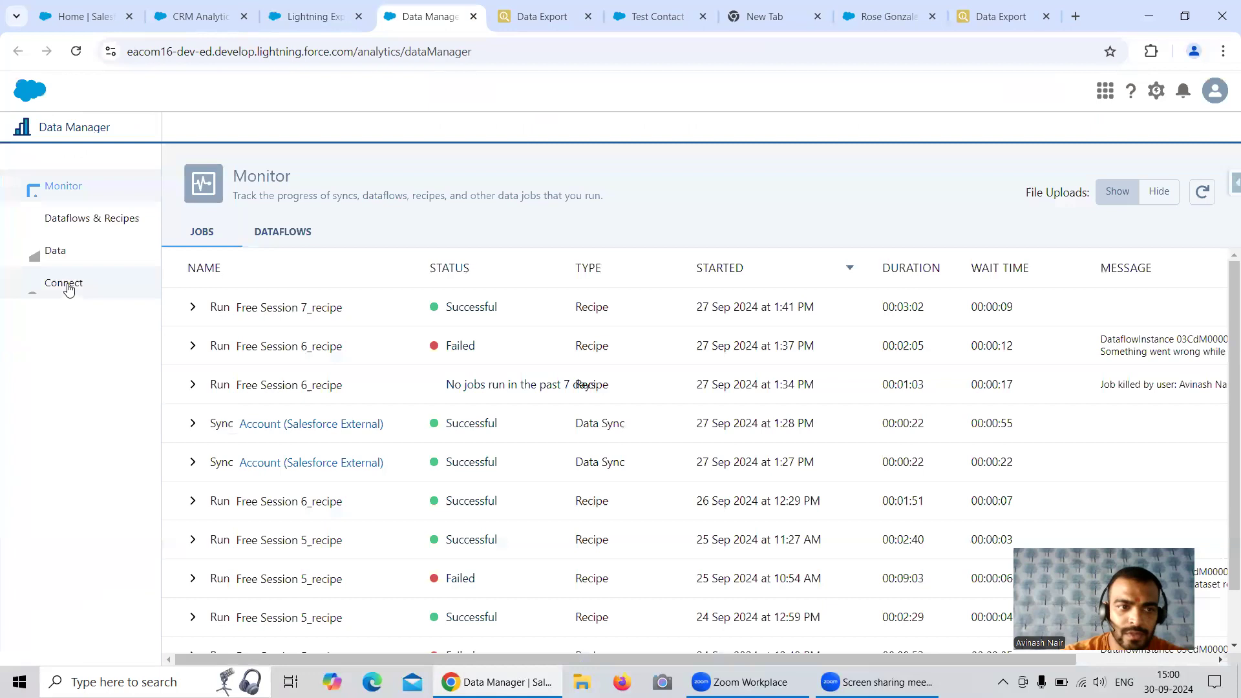
click(67, 284)
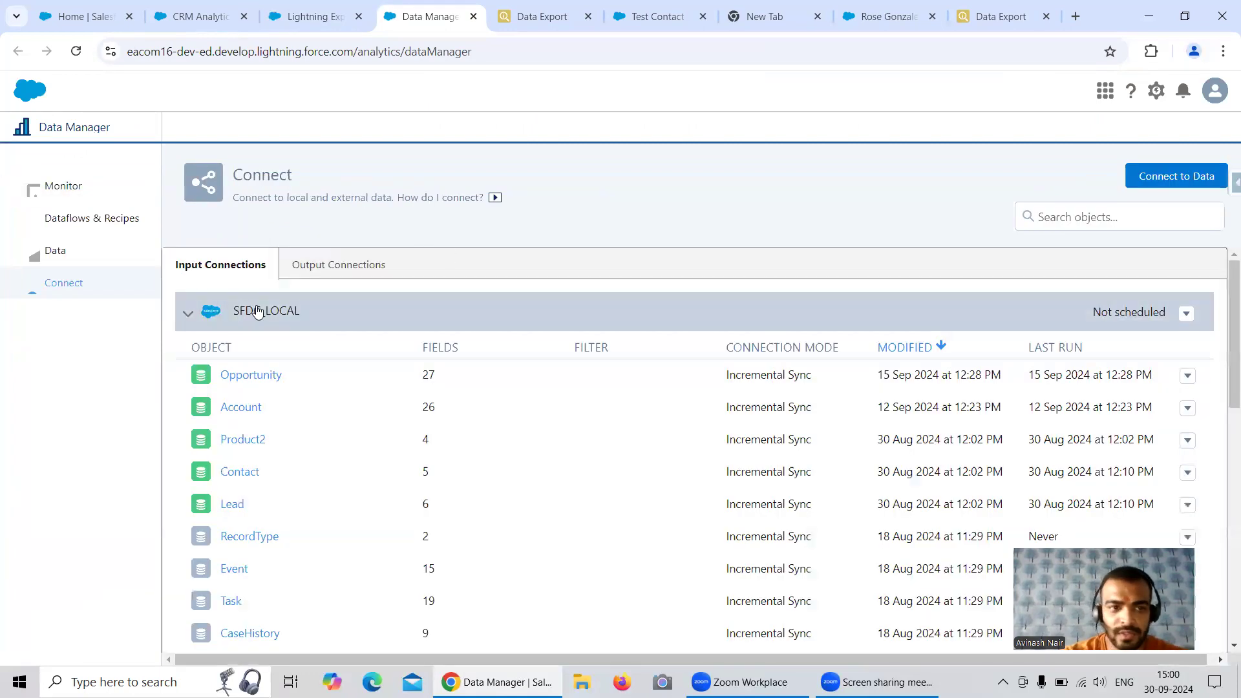
Run a full sync of the Contact object under the SFDC_LOCAL input connection
scroll(575, 386, down, 2)
scroll(575, 385, up, 2)
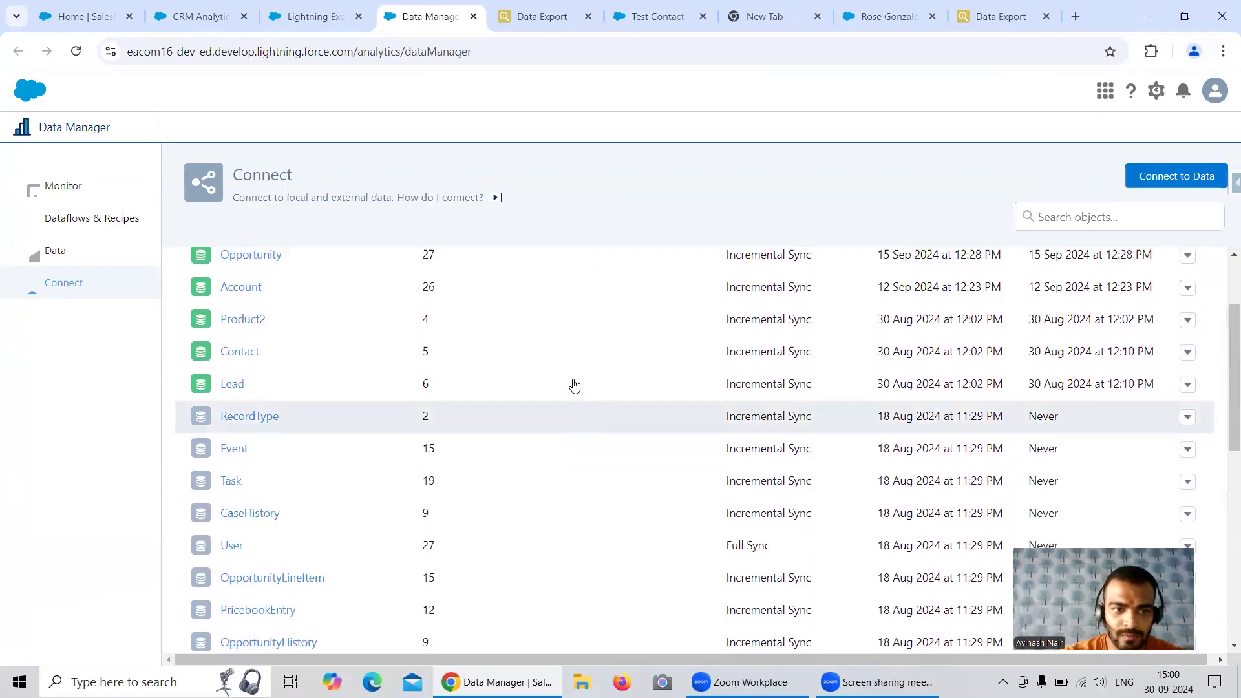
scroll(575, 386, down, 2)
scroll(574, 386, down, 2)
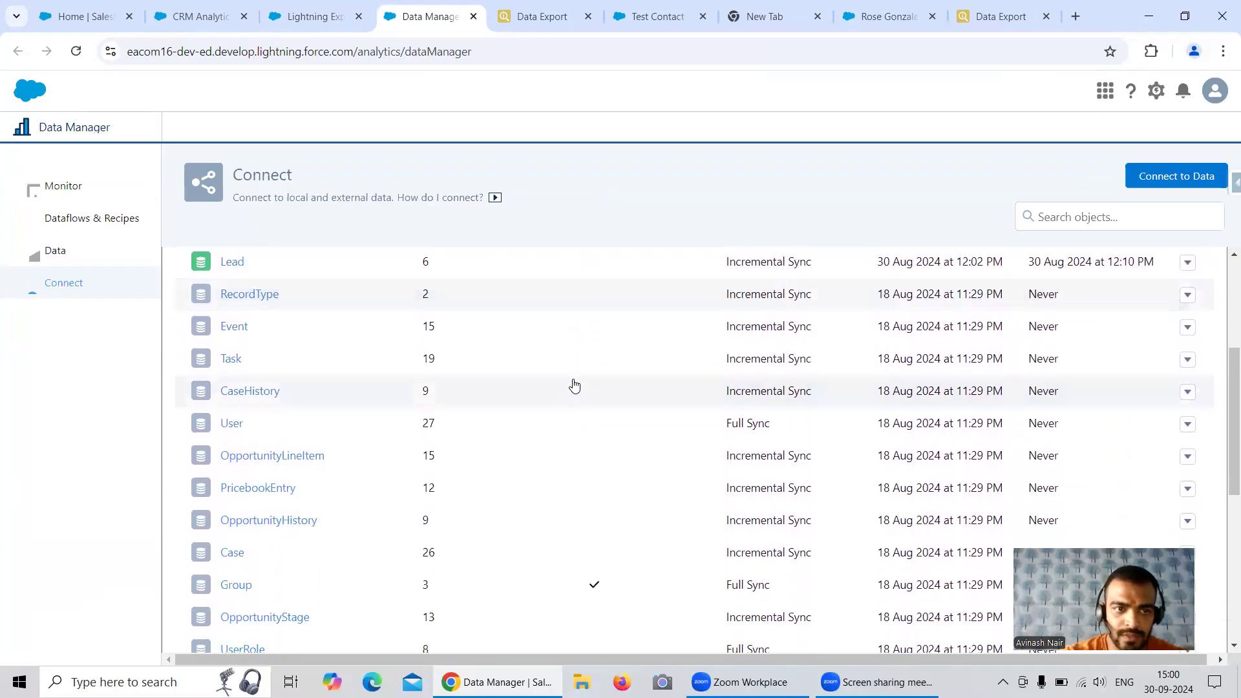
scroll(574, 386, up, 3)
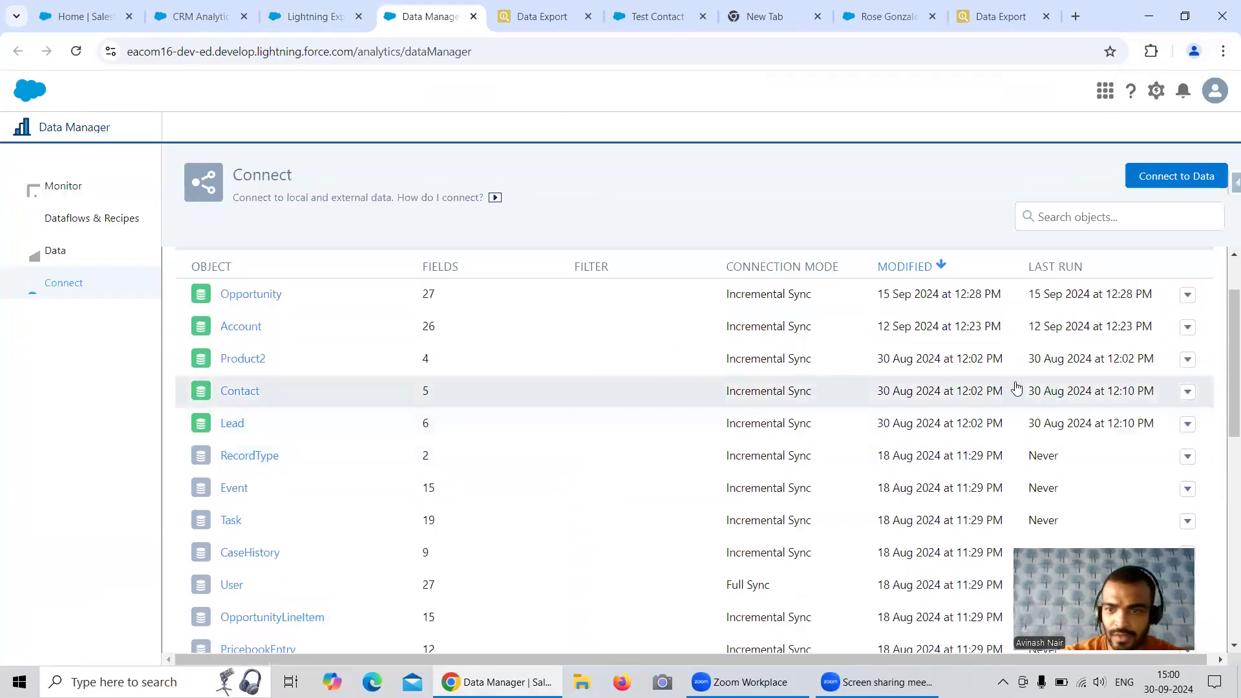
click(1188, 391)
click(977, 420)
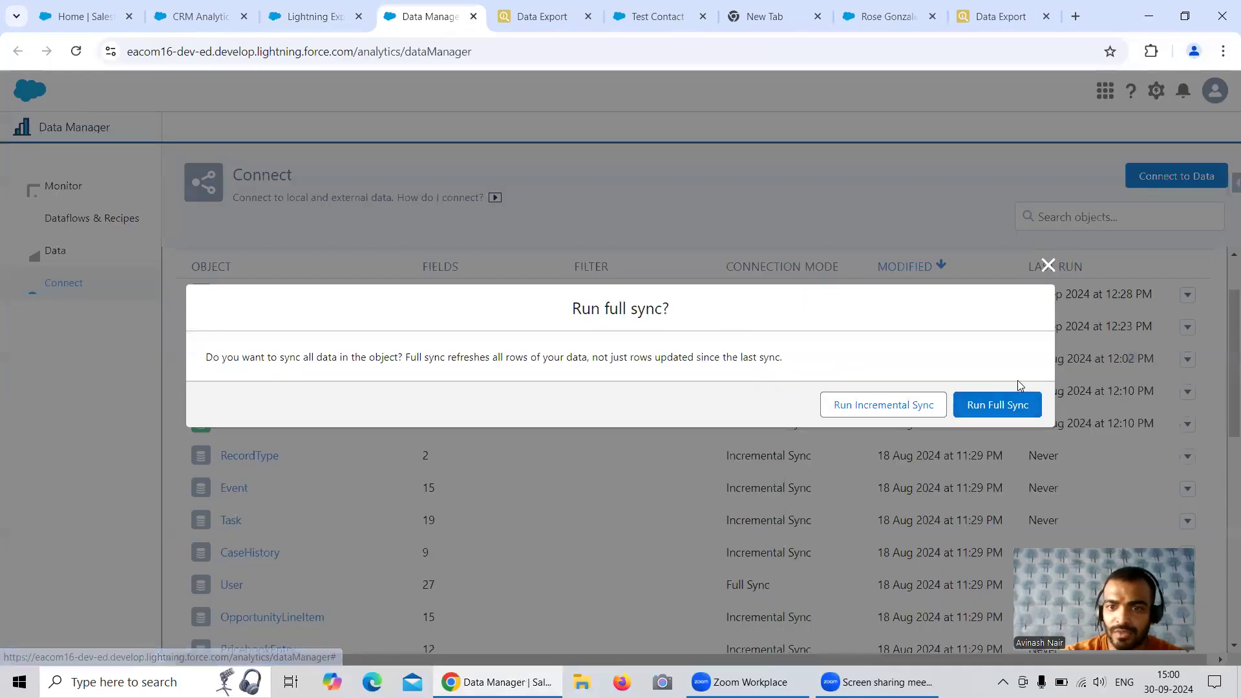
key(Return)
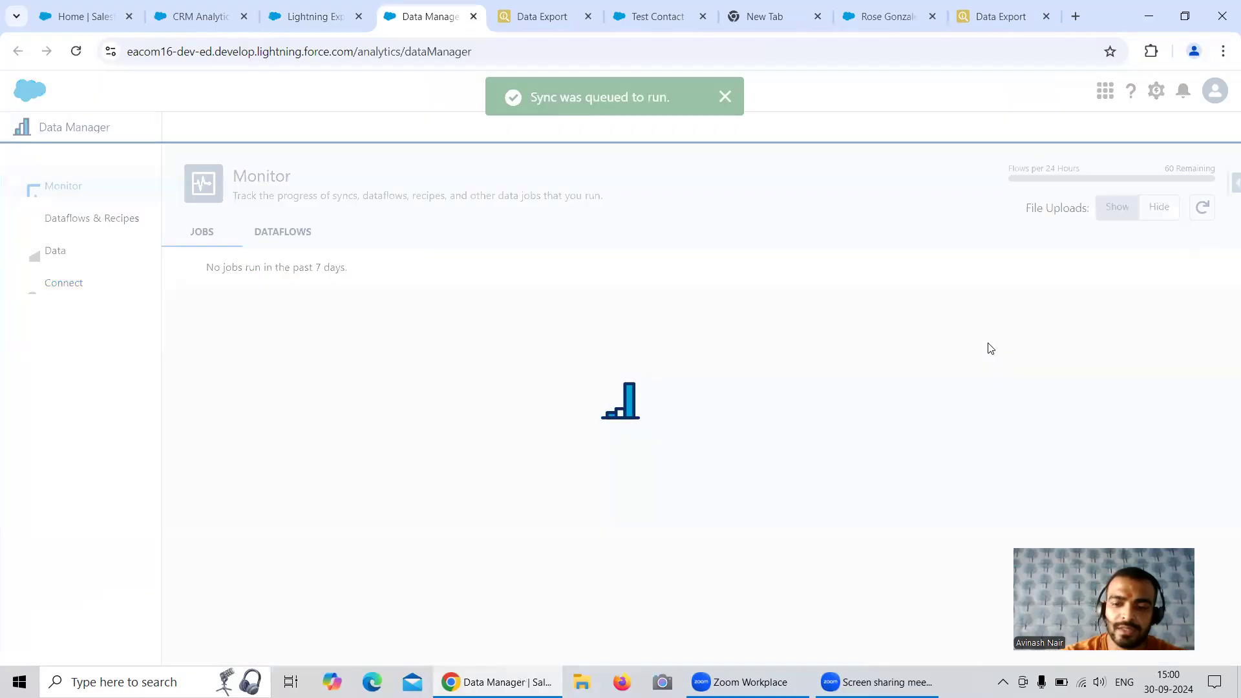
Refresh the jobs monitor repeatedly to follow the status of the Contact (SFDC_LOCAL) sync
click(1202, 208)
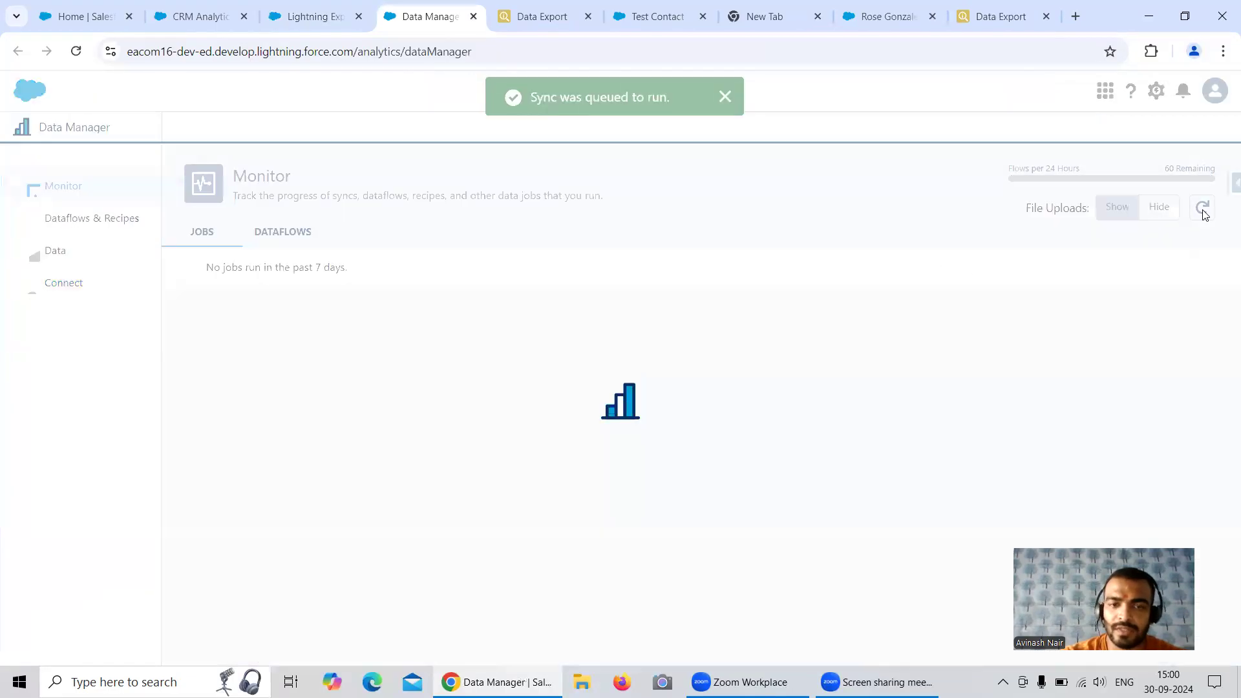
click(1202, 208)
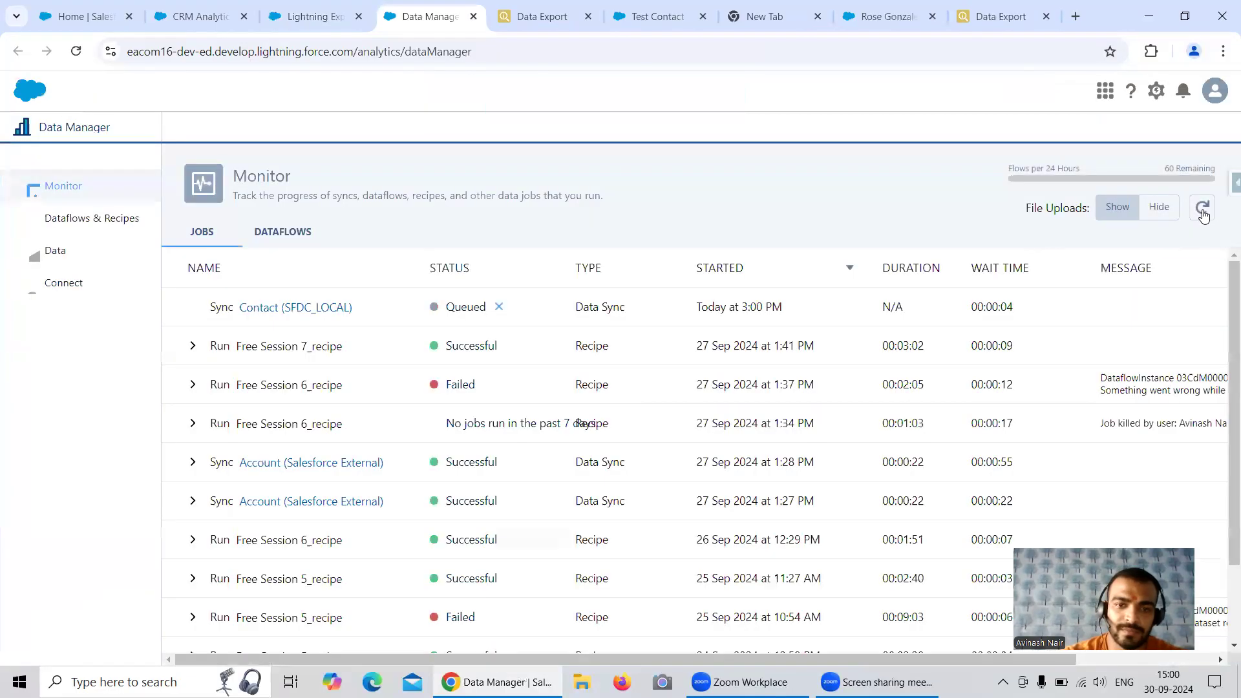
click(1202, 208)
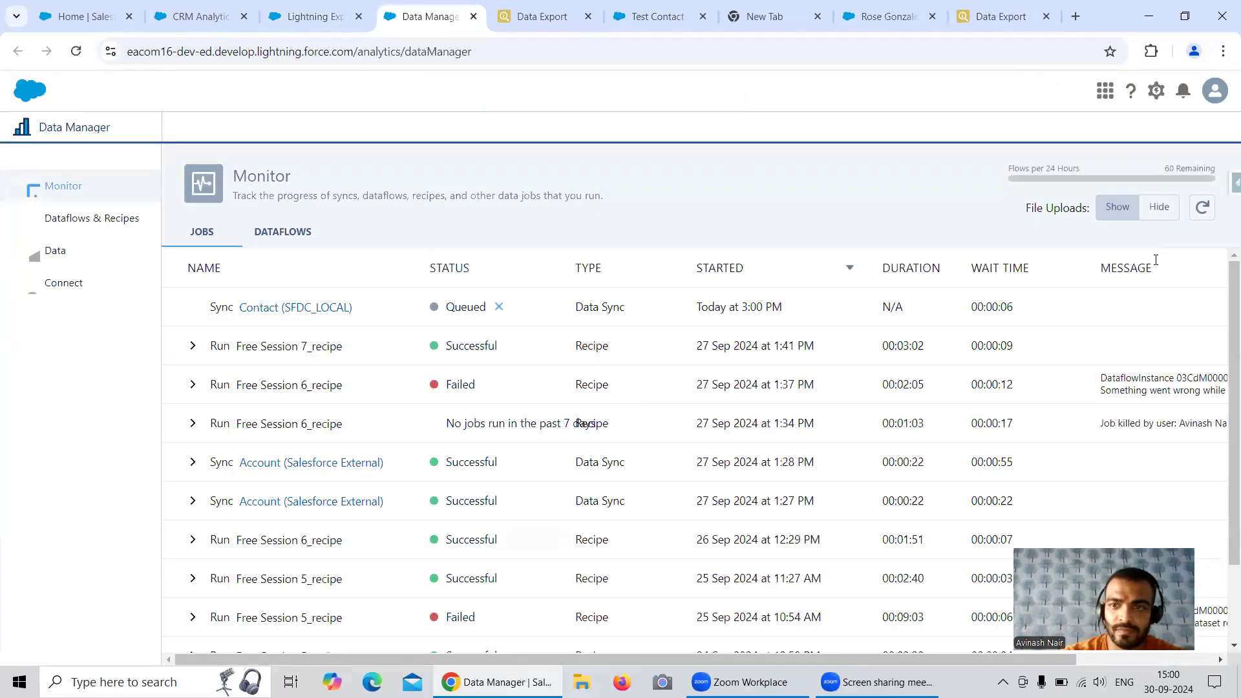
click(1201, 208)
click(1201, 208)
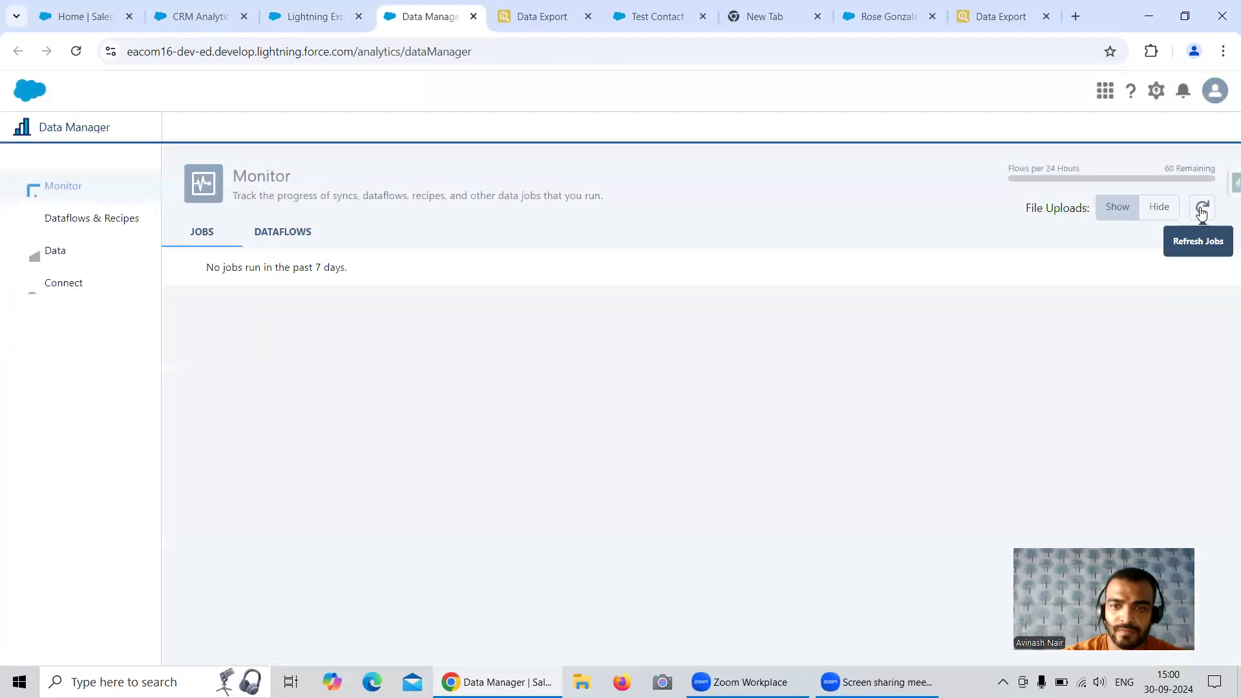
click(1201, 211)
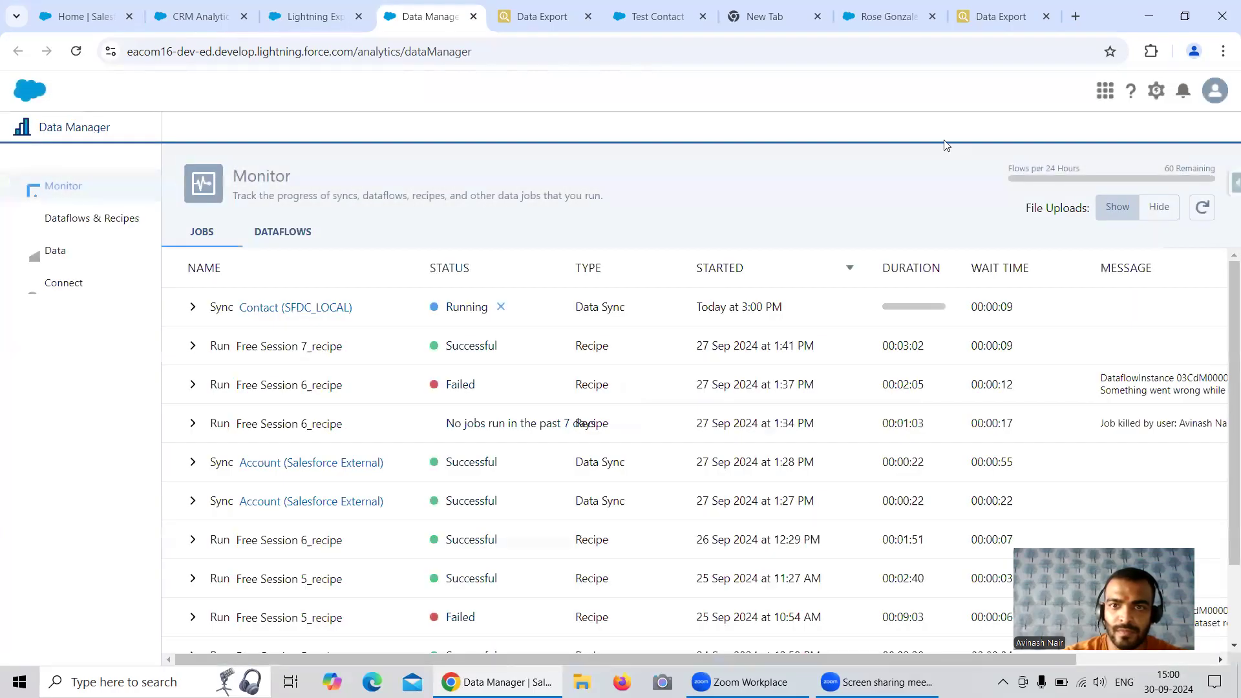
Examine the Lead Source options on the open abc116 contact record, then return to that org's filtered Data Export
click(888, 16)
scroll(193, 329, up, 5)
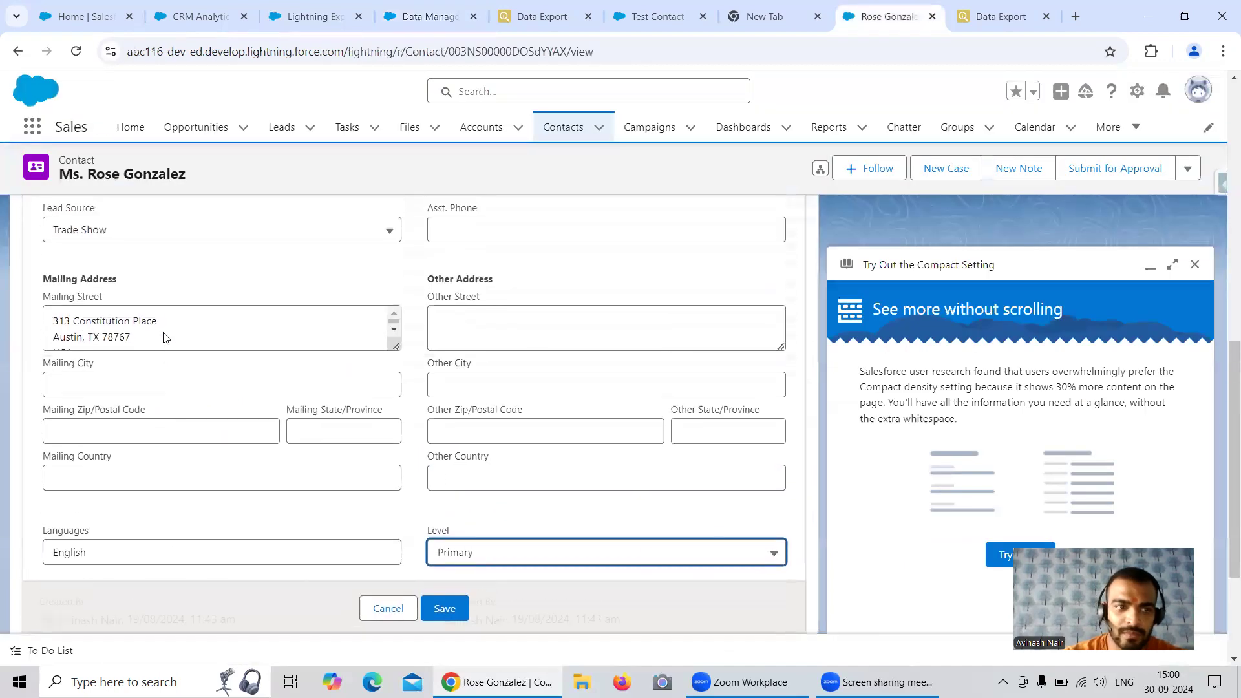
scroll(234, 327, up, 1)
click(217, 375)
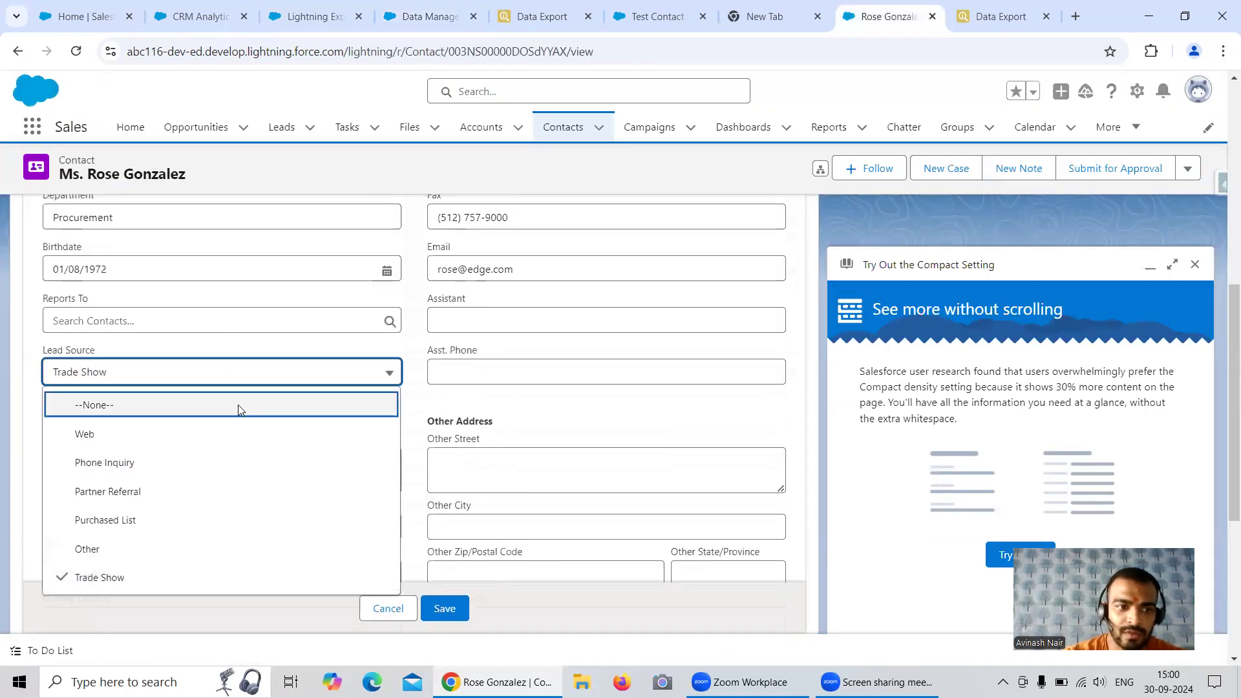
click(1006, 14)
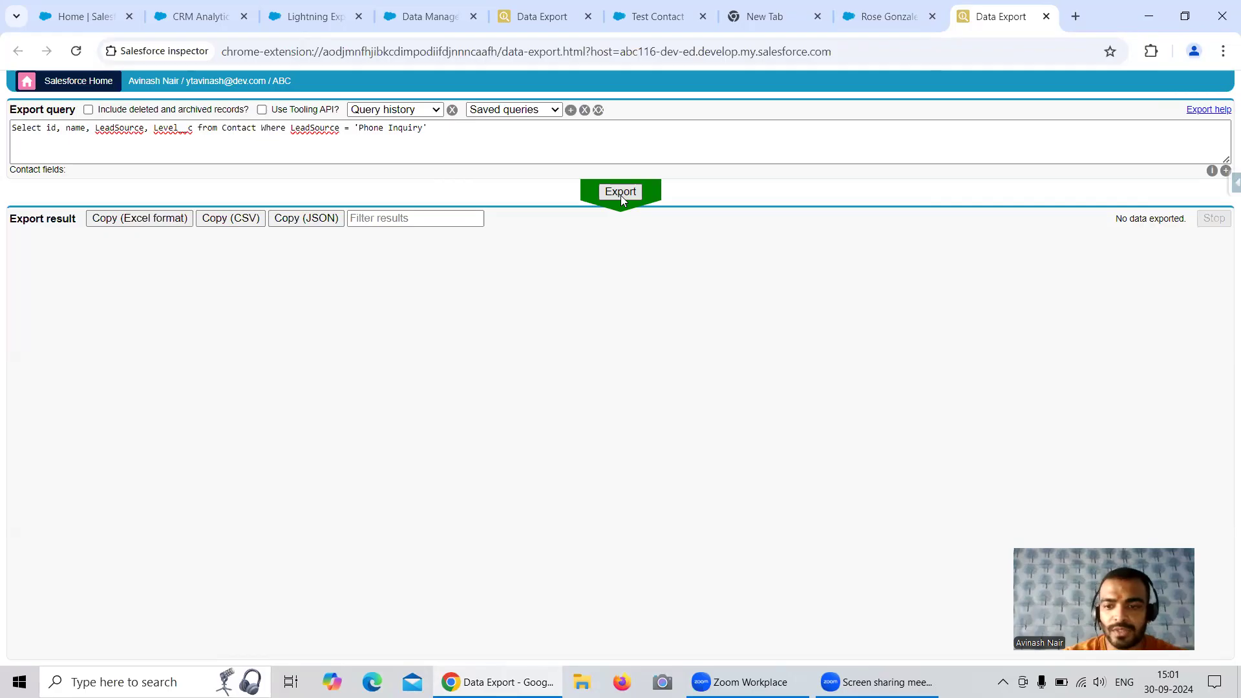
Return to the eacom16 Data Manager and recheck the status of the Contact sync job
key(ctrl+Tab)
key(ctrl+Tab)
key(ctrl+Tab)
key(ctrl+Tab)
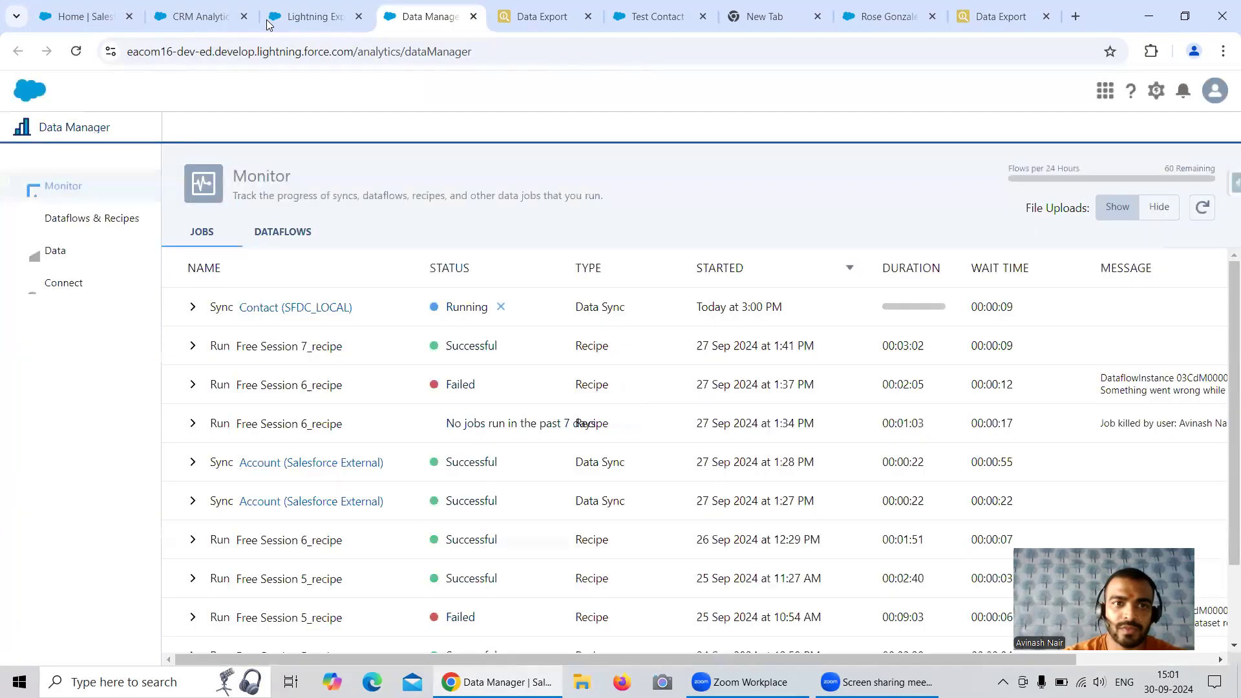
click(1203, 208)
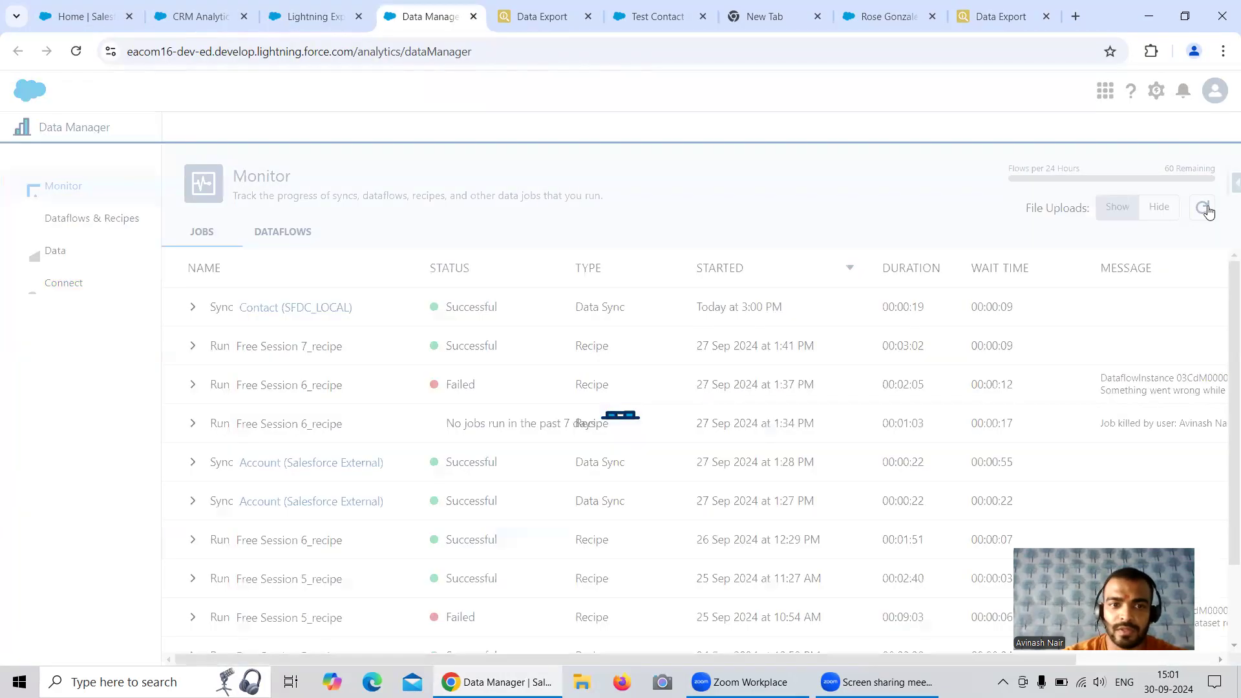
Open the Free Session 7 recipe from the Dataflows & Recipes list
click(91, 217)
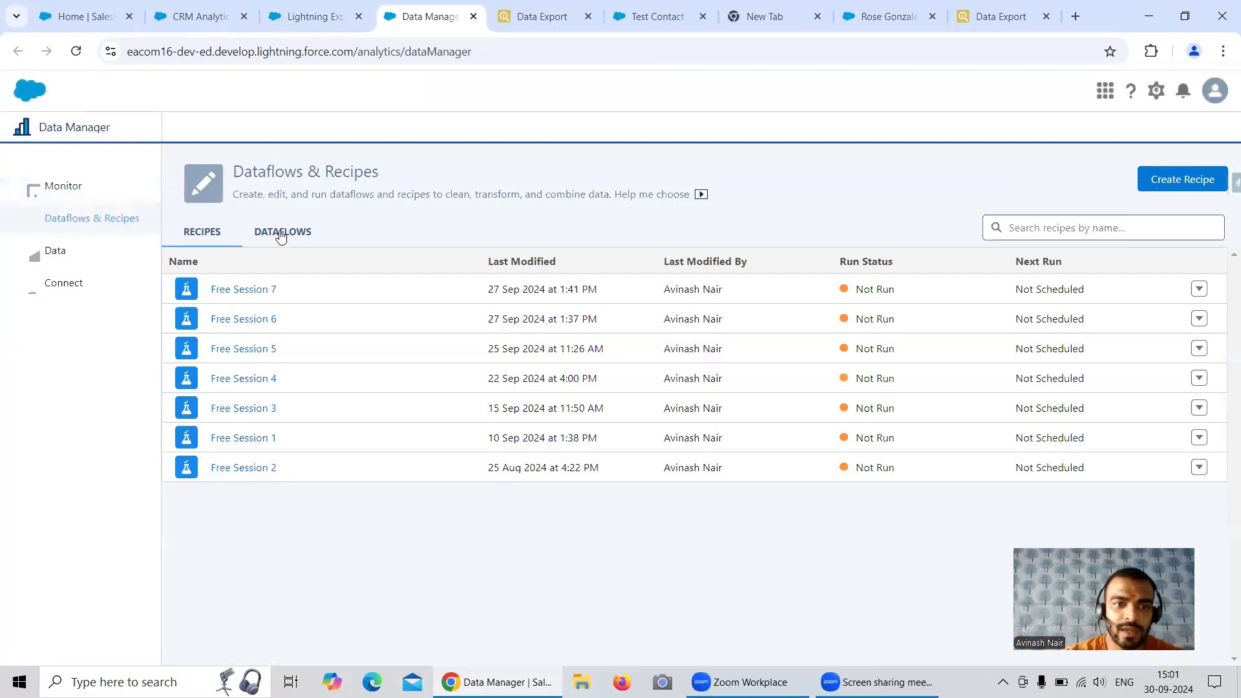
click(258, 289)
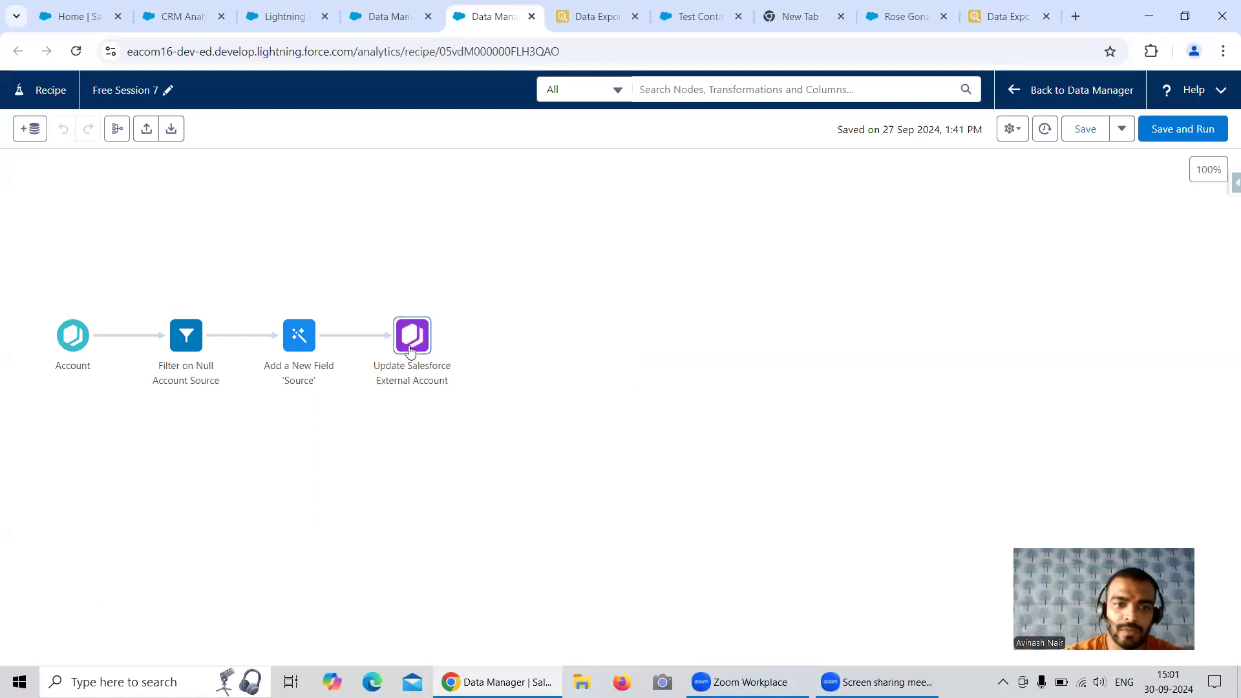
Start adding input data to the recipe, limit the listed sources to Salesforce, and select the SFDC_LOCAL Contact object
click(410, 350)
click(353, 260)
click(35, 131)
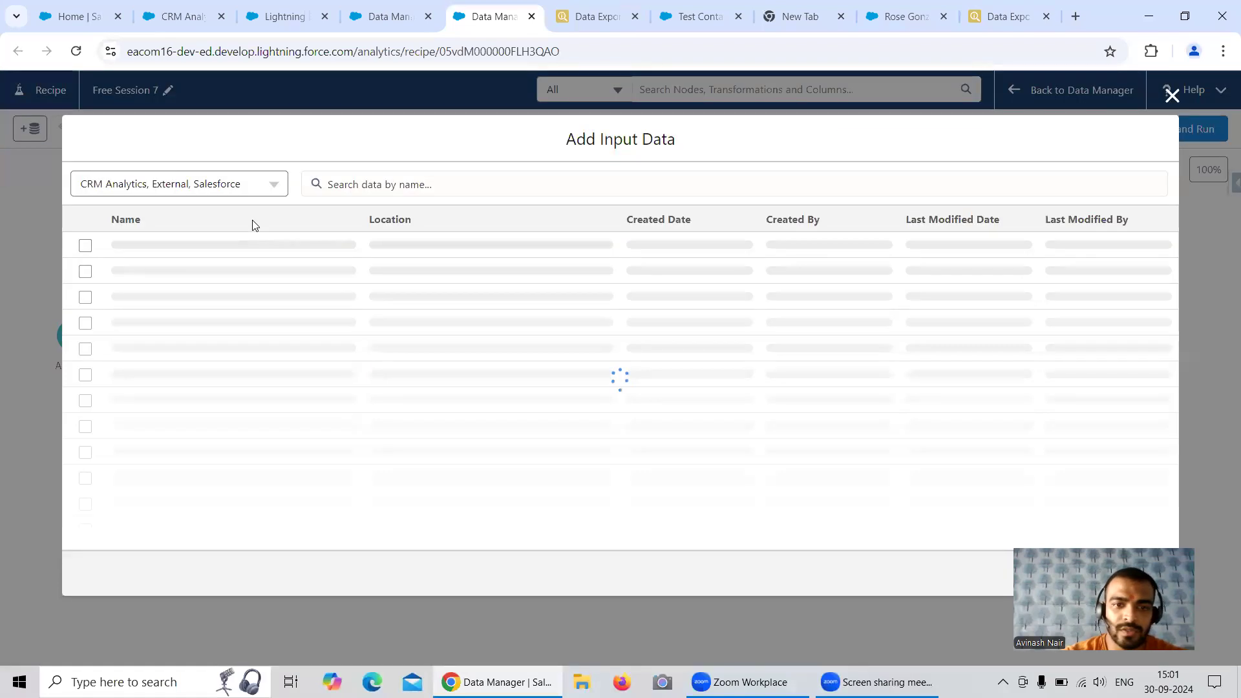
click(222, 194)
click(88, 217)
click(88, 240)
click(210, 298)
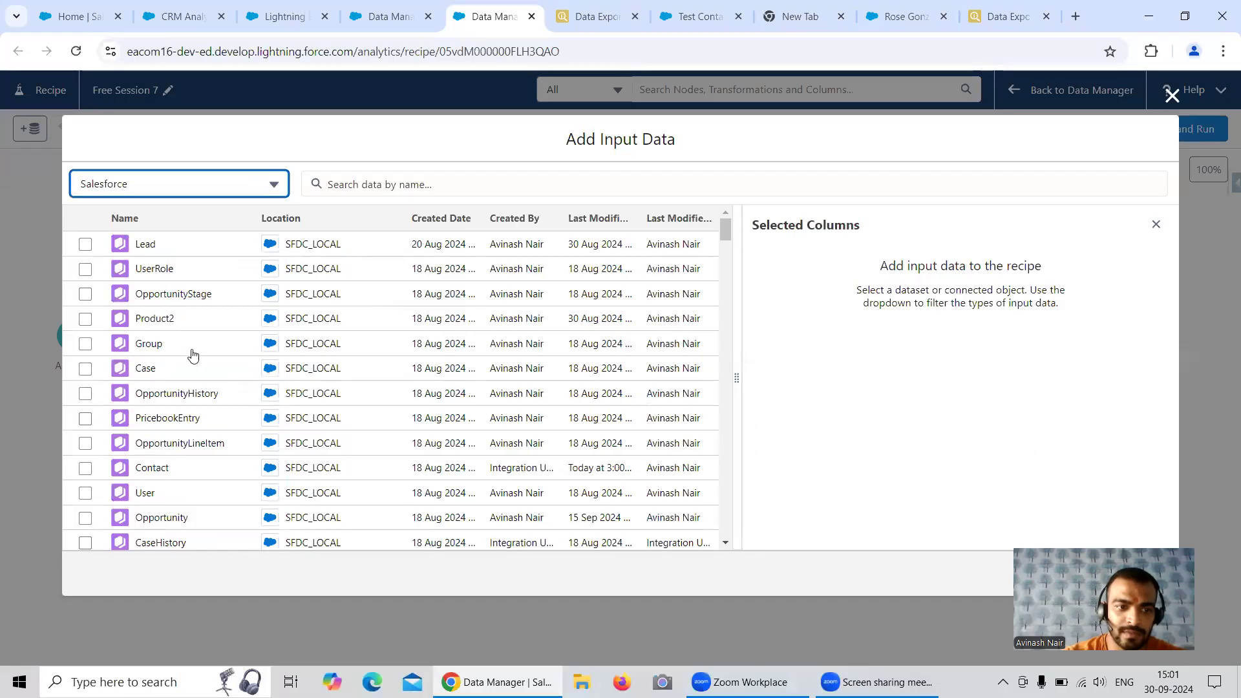
click(85, 468)
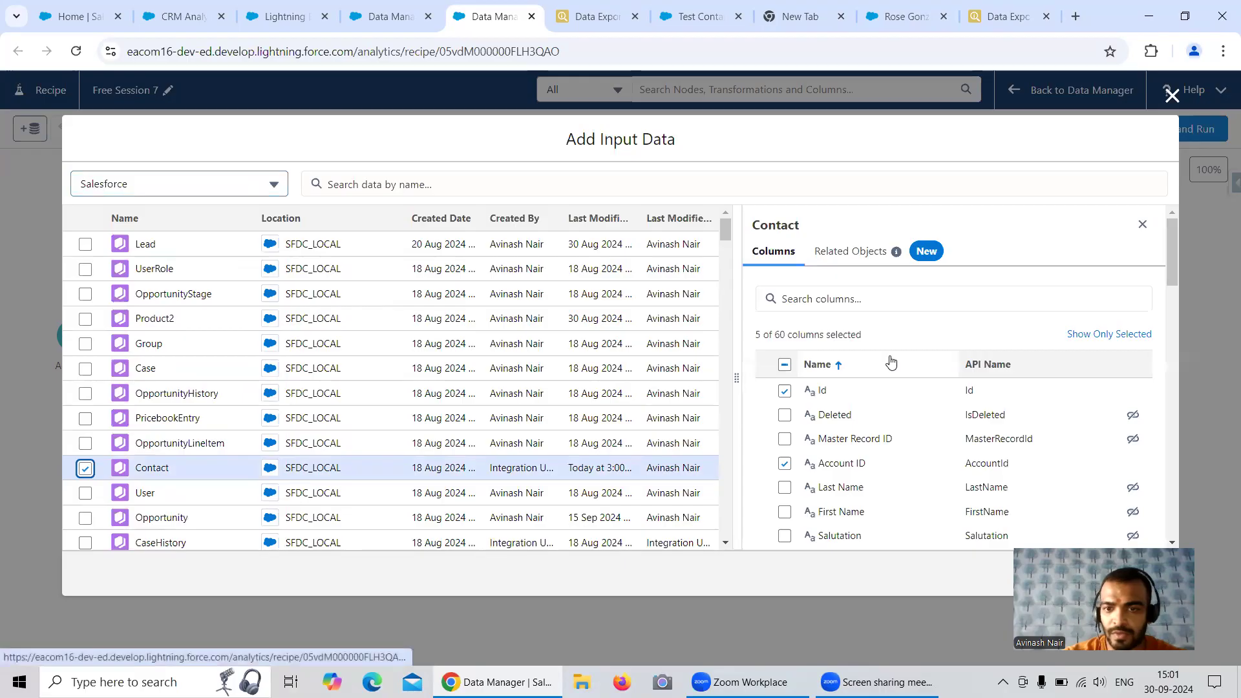
Clear all of the Contact object's preselected columns and select only the Name column
click(785, 365)
click(784, 366)
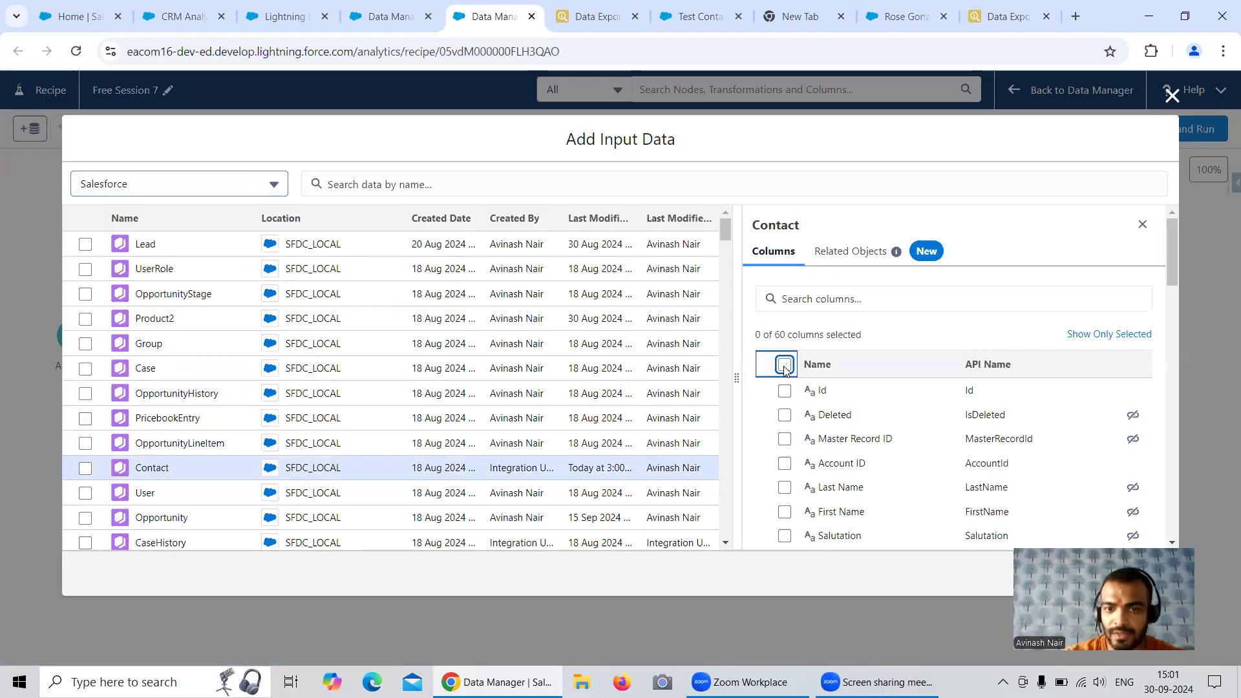
click(784, 365)
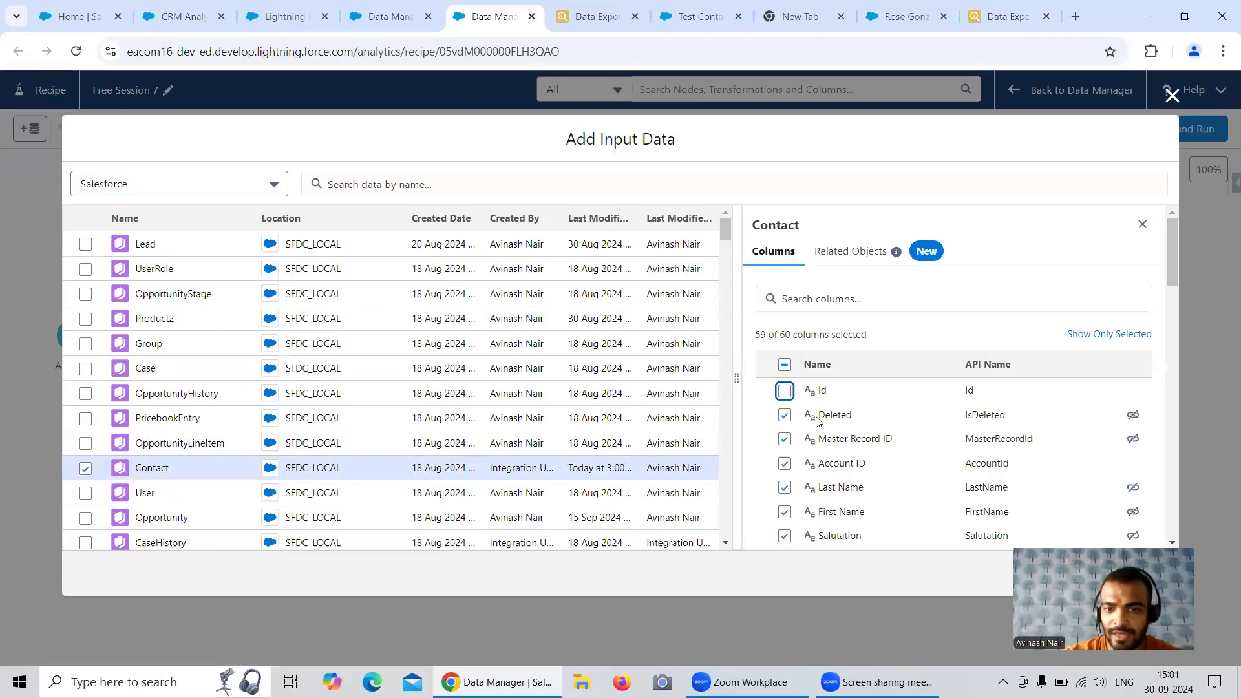
click(784, 366)
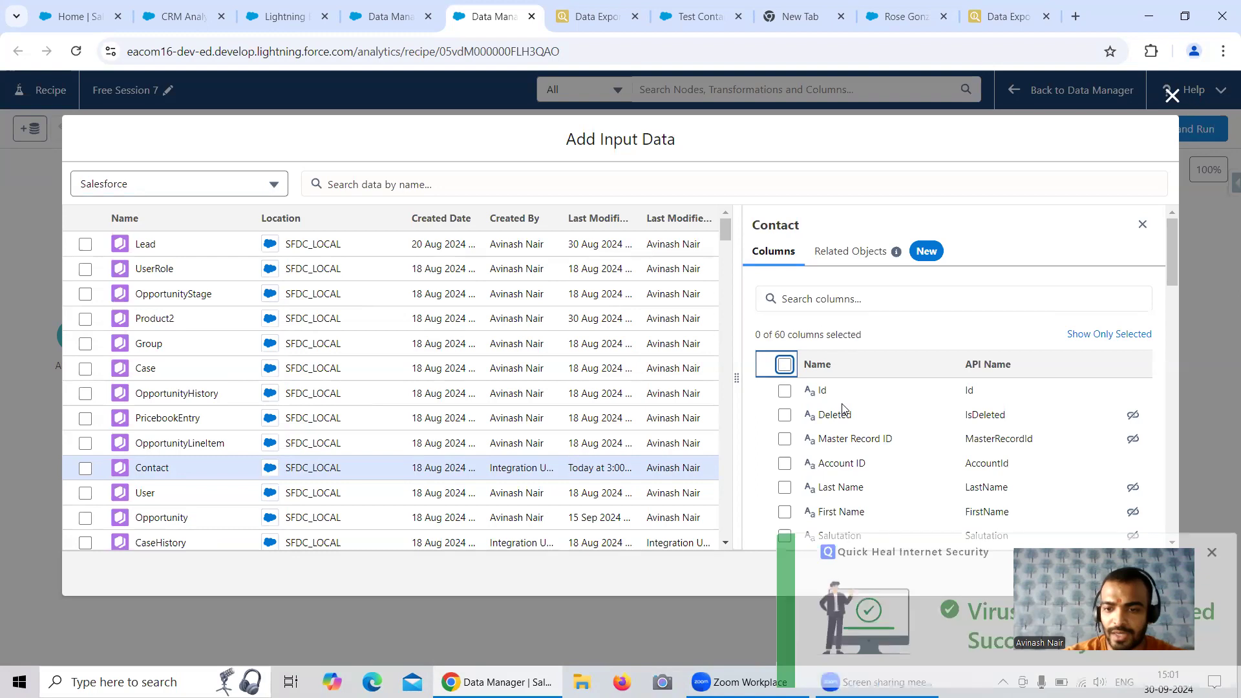
click(1210, 520)
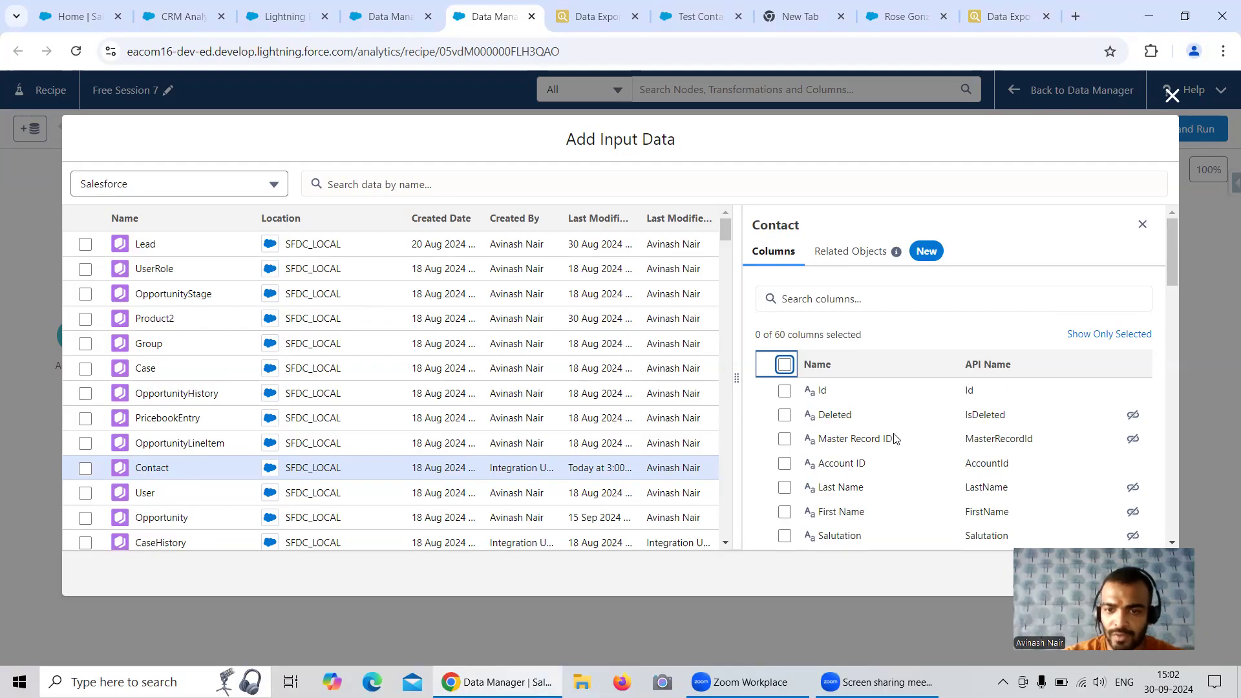
scroll(895, 439, down, 2)
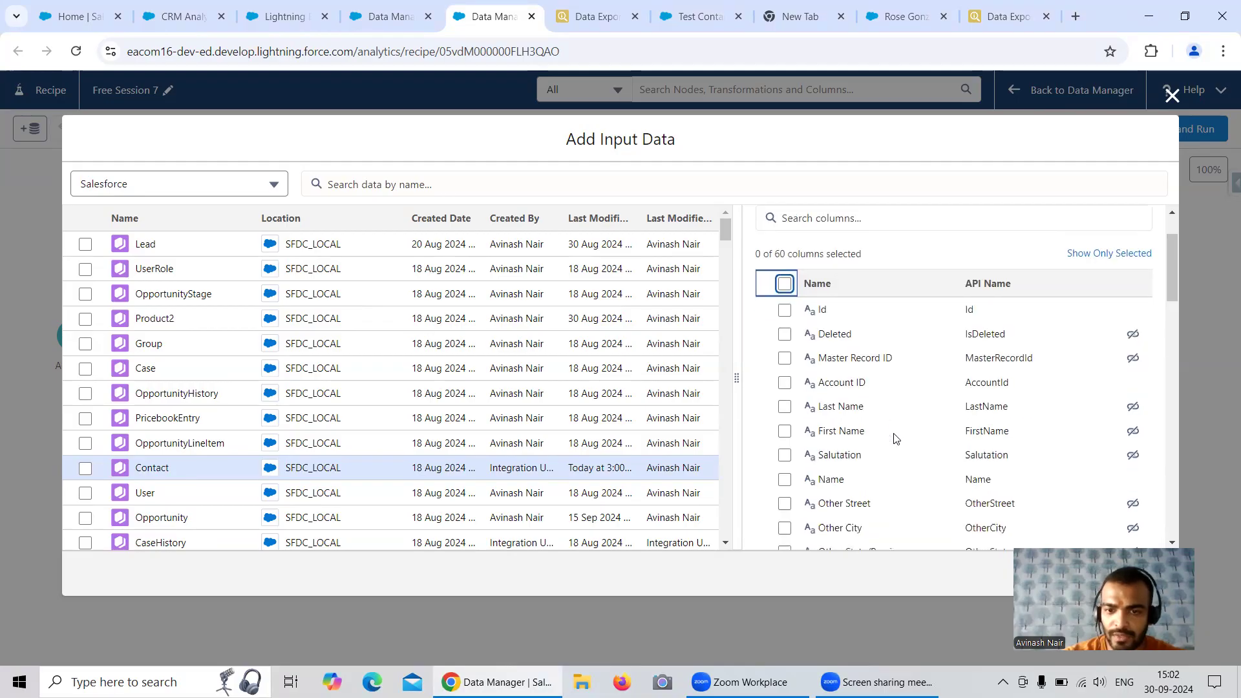
click(783, 480)
scroll(894, 438, down, 2)
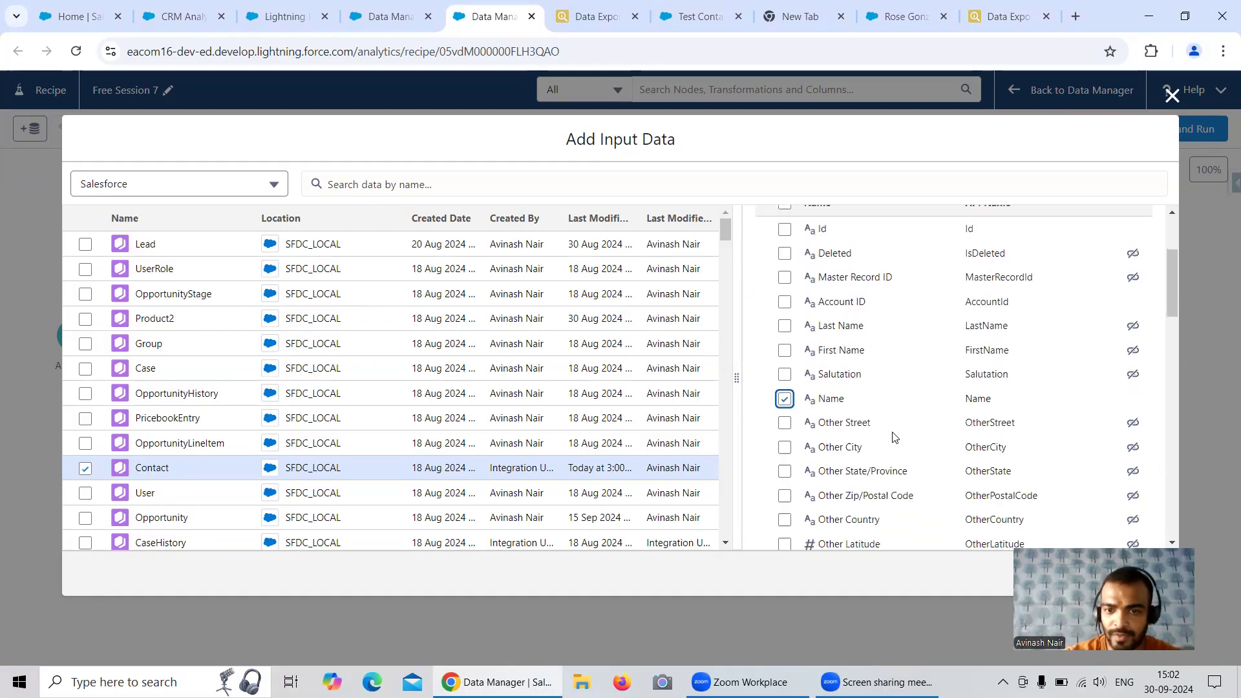
scroll(894, 437, up, 5)
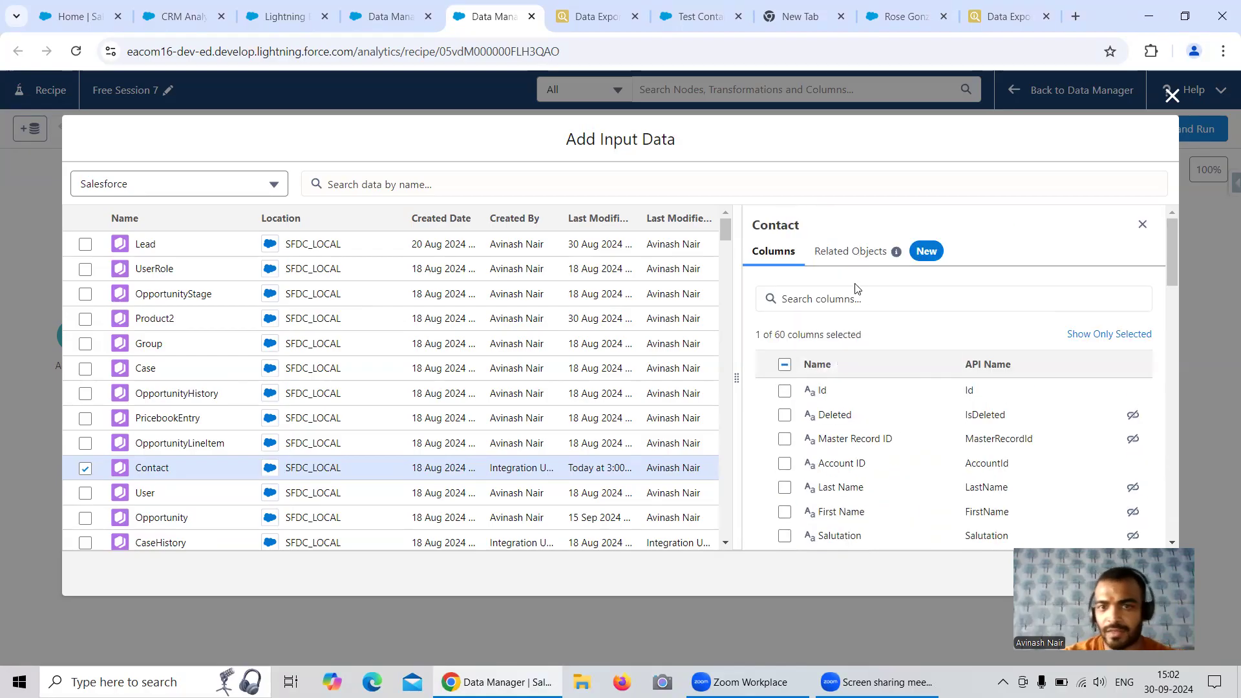
click(834, 298)
text(Depa)
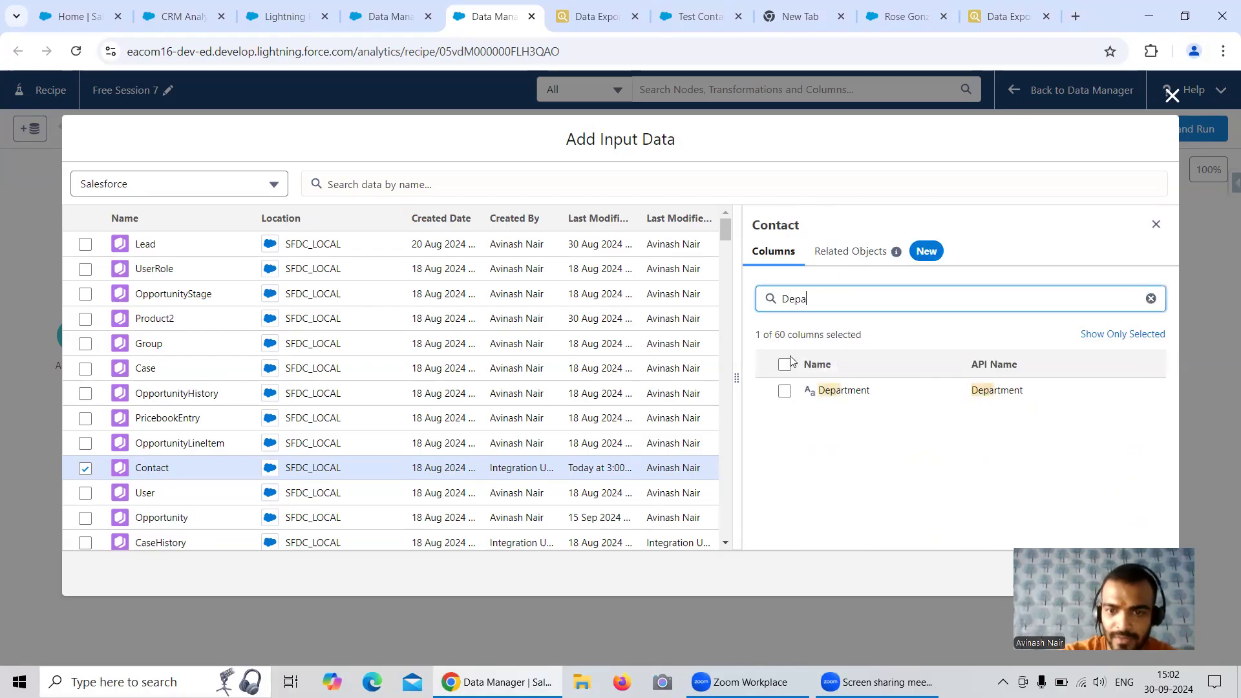
click(784, 391)
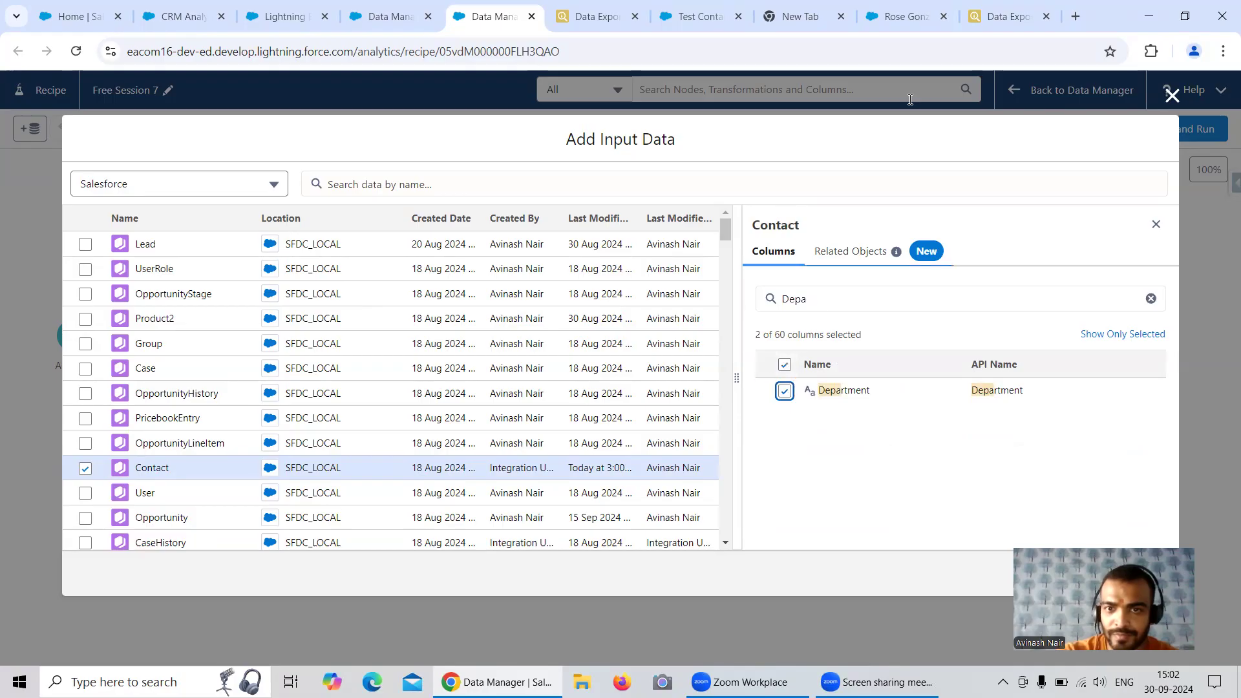
double_click(796, 299)
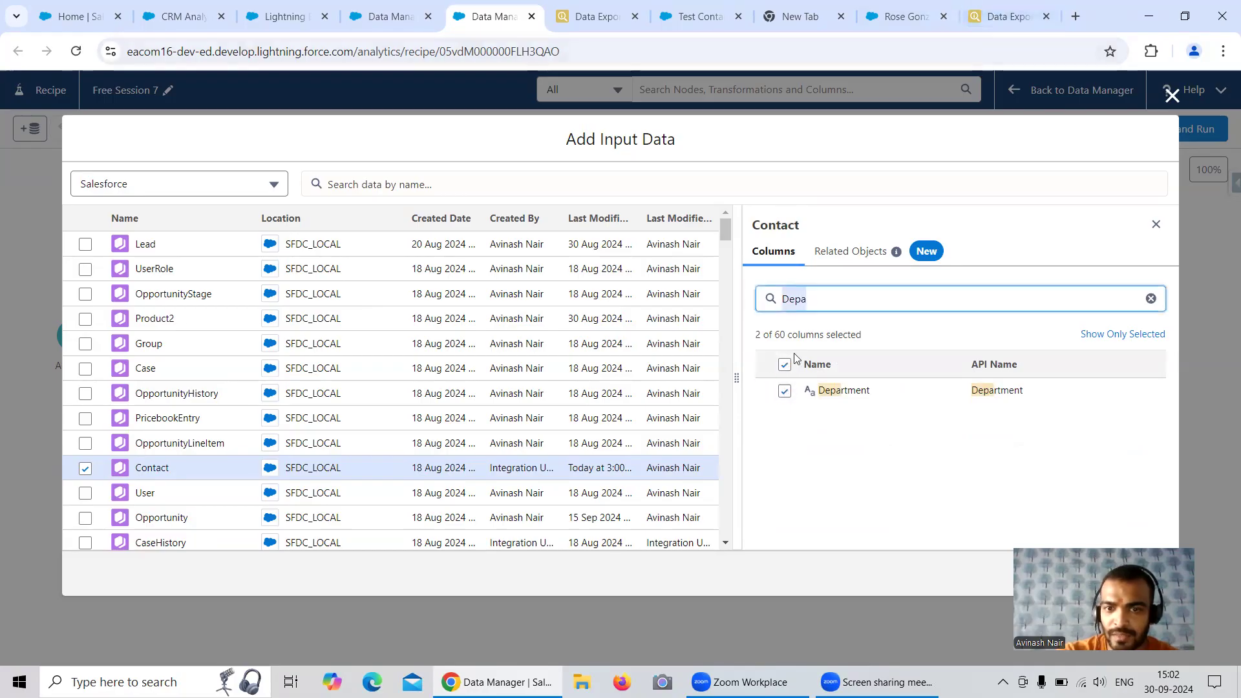
click(785, 390)
Search the Contact columns for "Le", select Lead Source and Level, and add the Contact input to the recipe
double_click(783, 301)
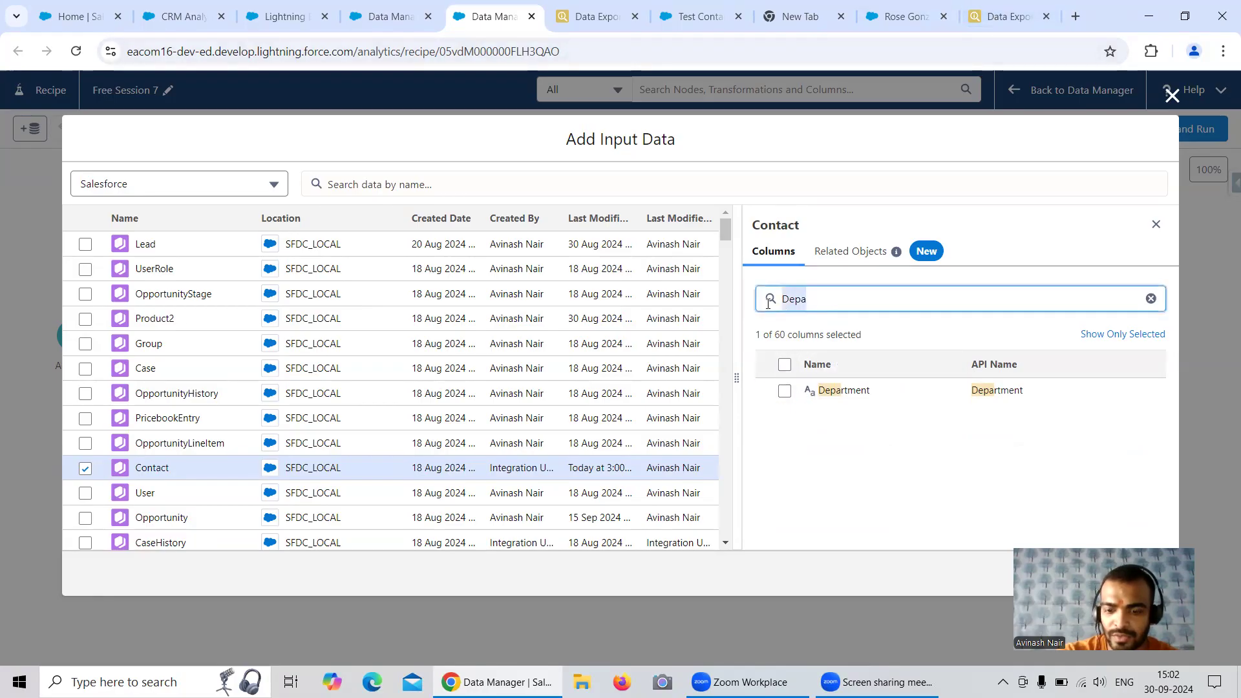
text(:e)
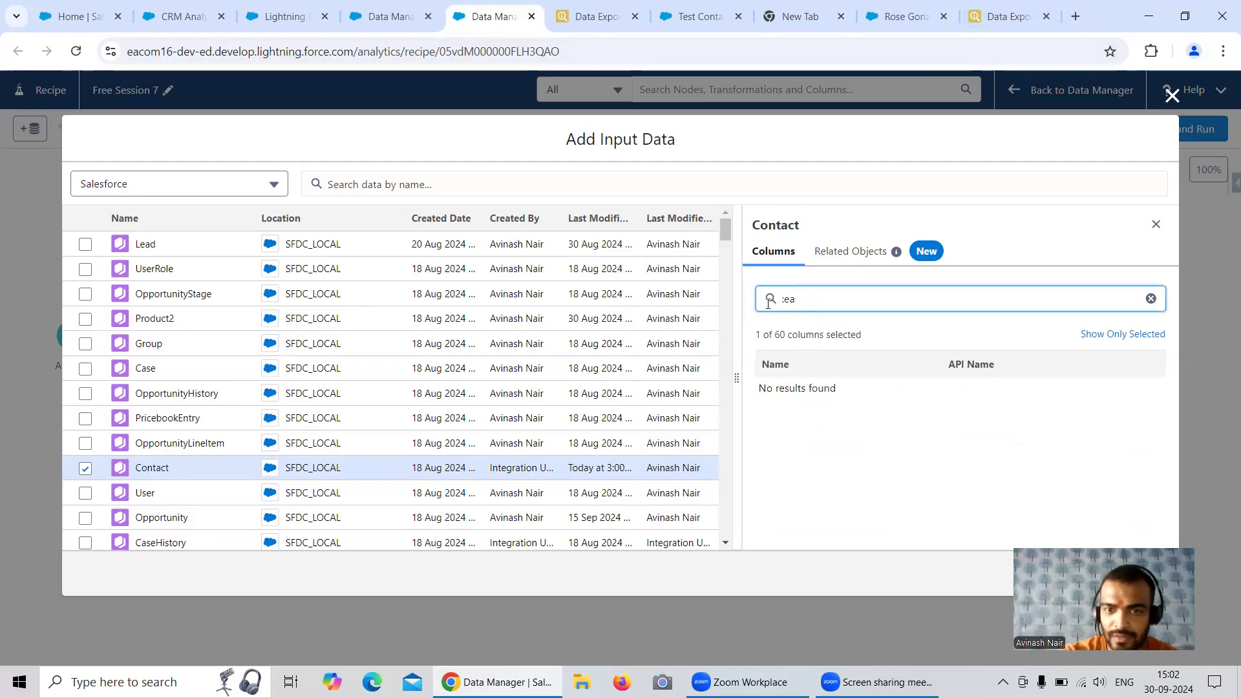
key(BackSpace)
text(L)
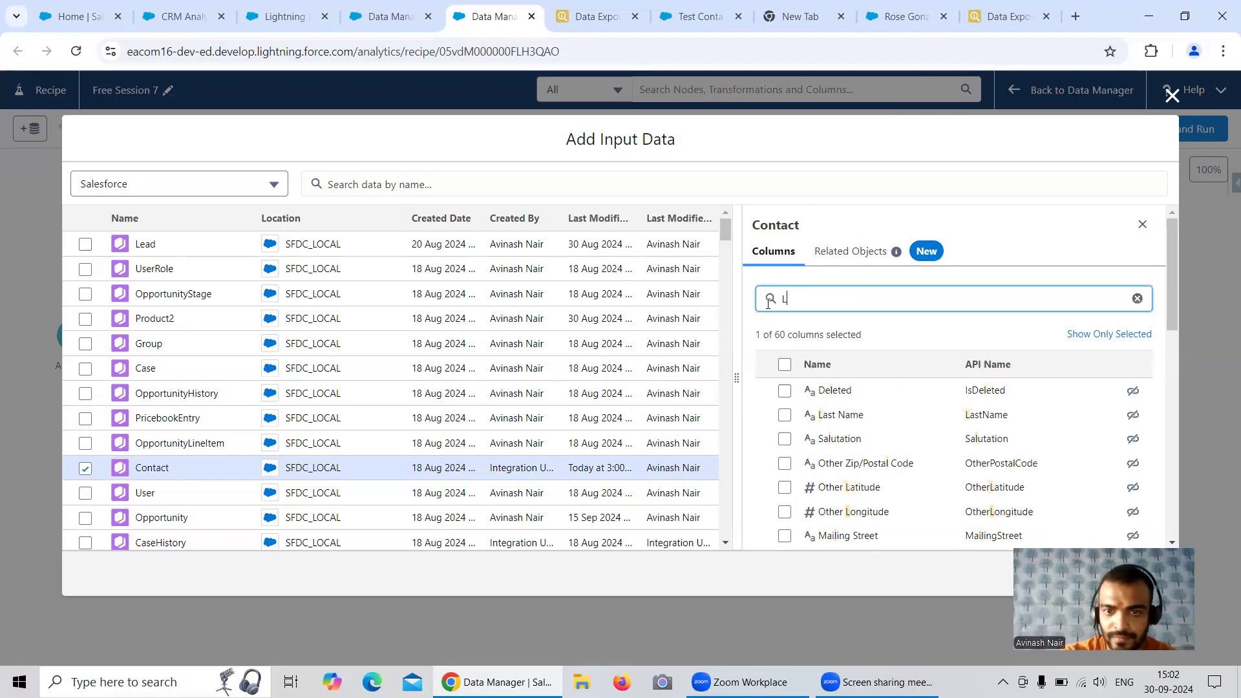
text(e)
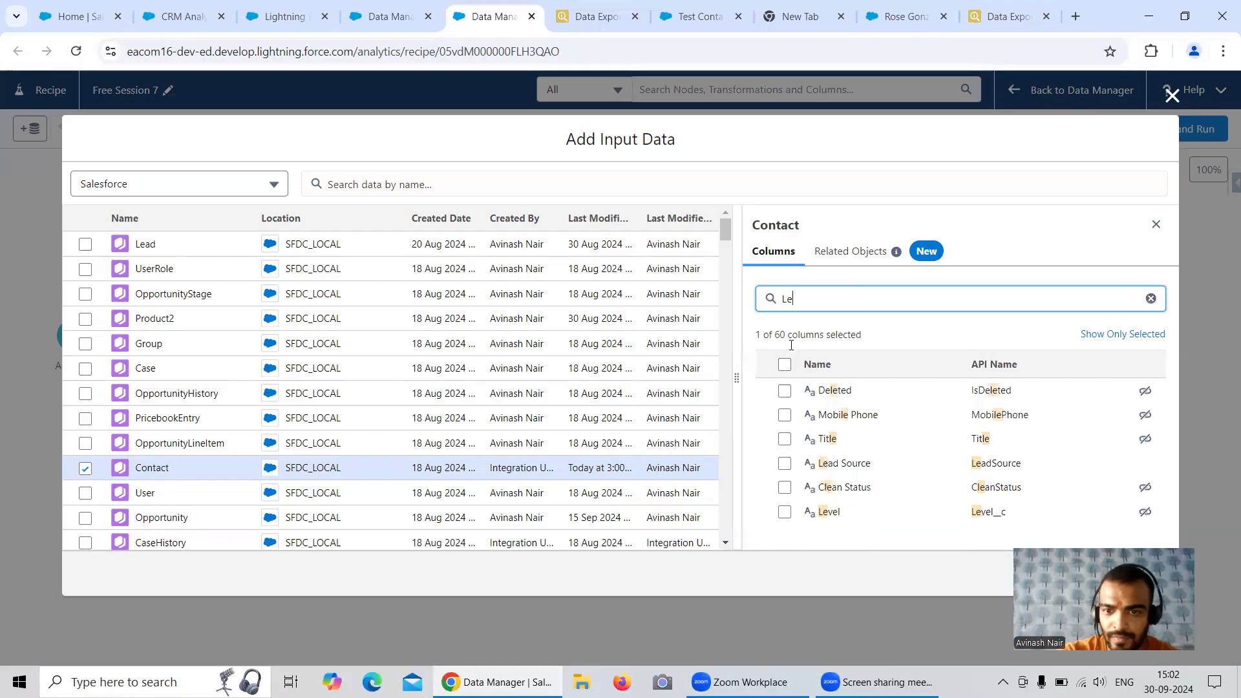
click(784, 463)
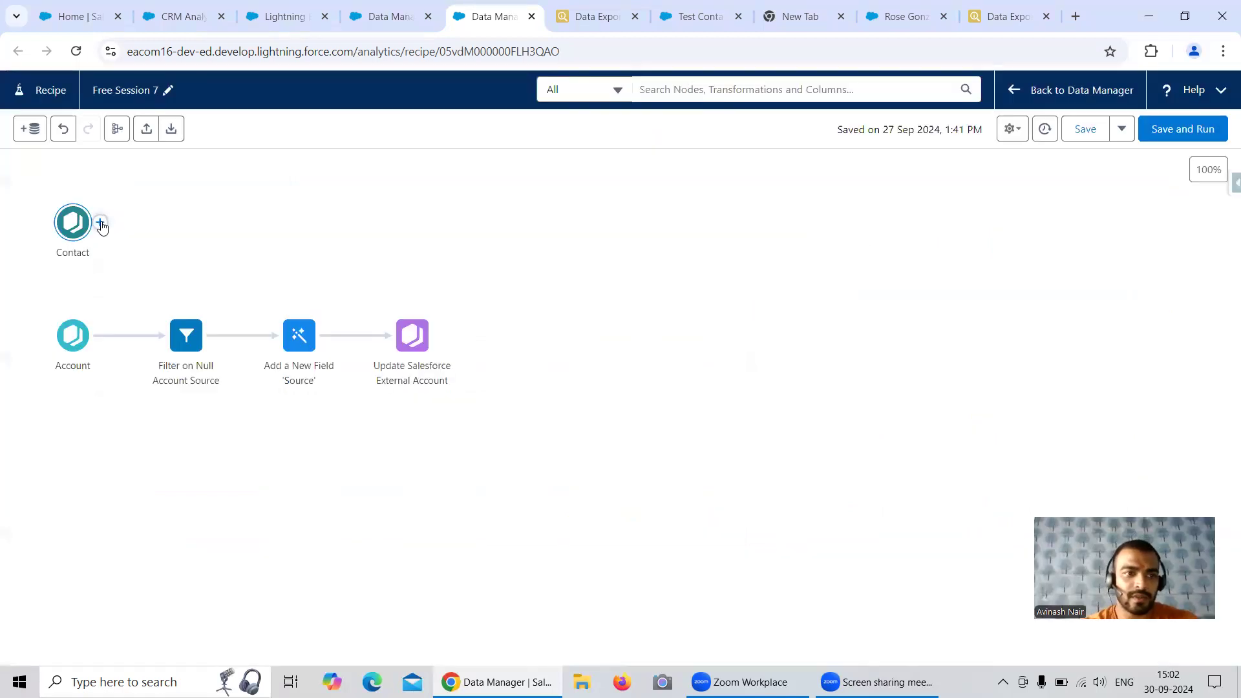
Add an Output node after Contact that writes to an Output Connection using Salesforce_Developer_Org
click(99, 223)
click(74, 469)
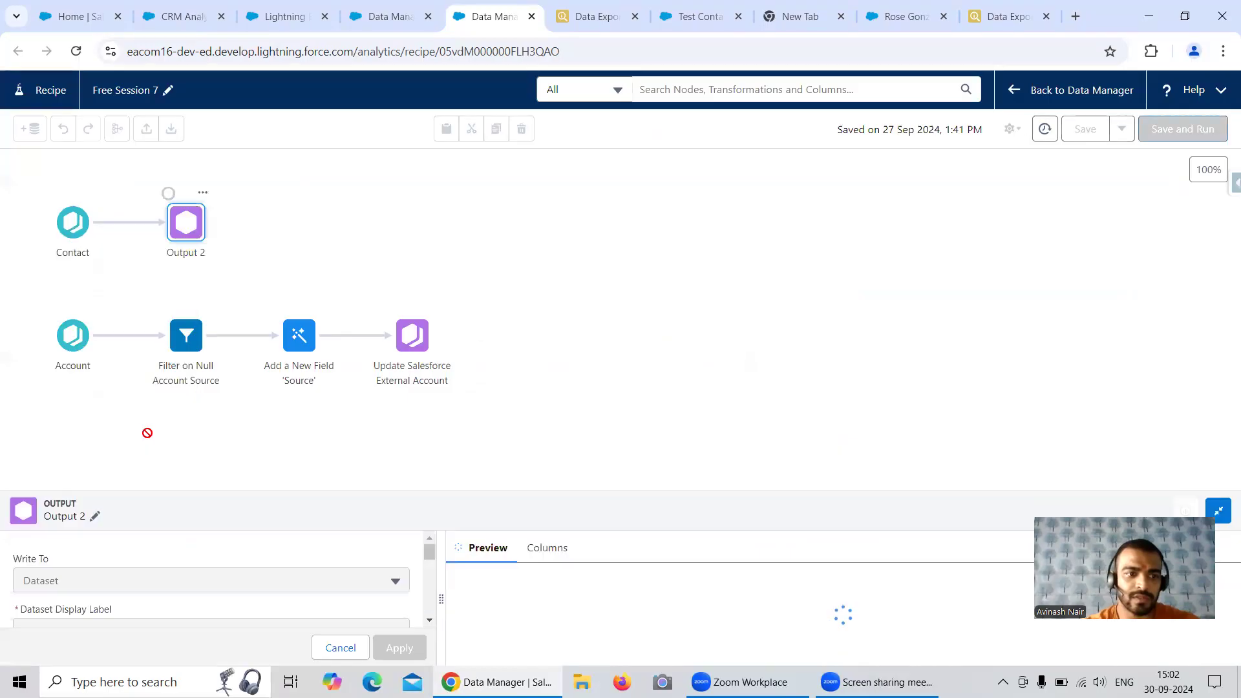
click(124, 238)
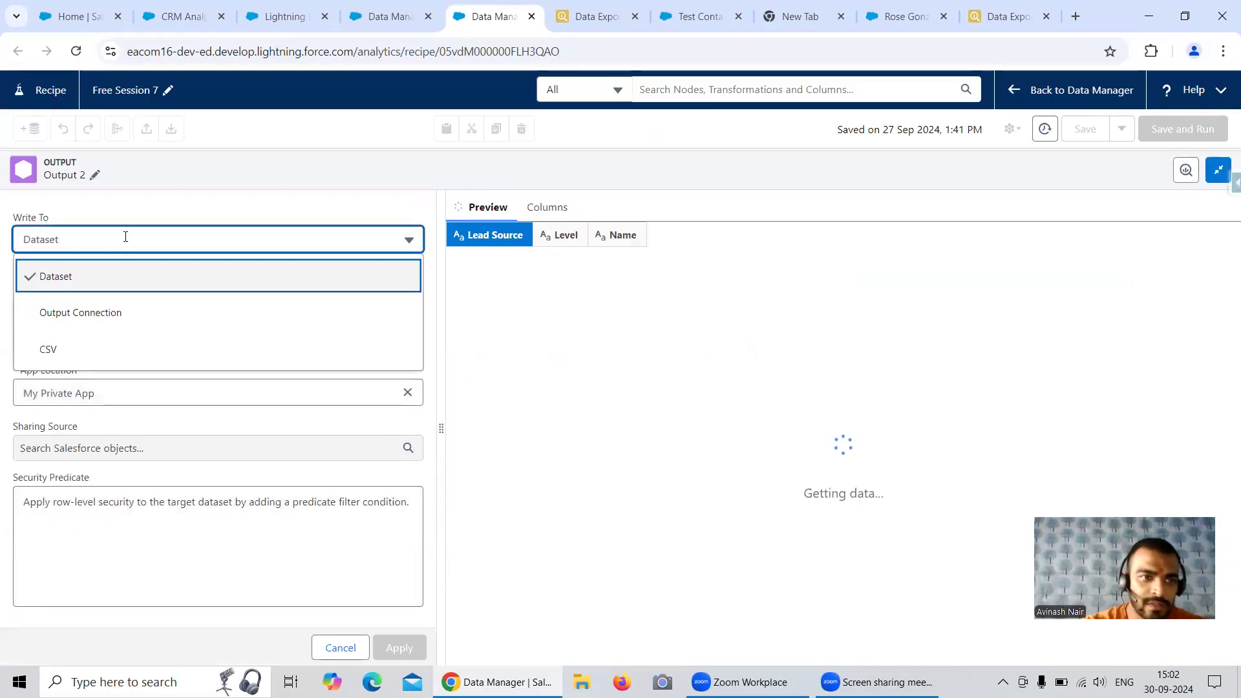
click(111, 319)
click(138, 287)
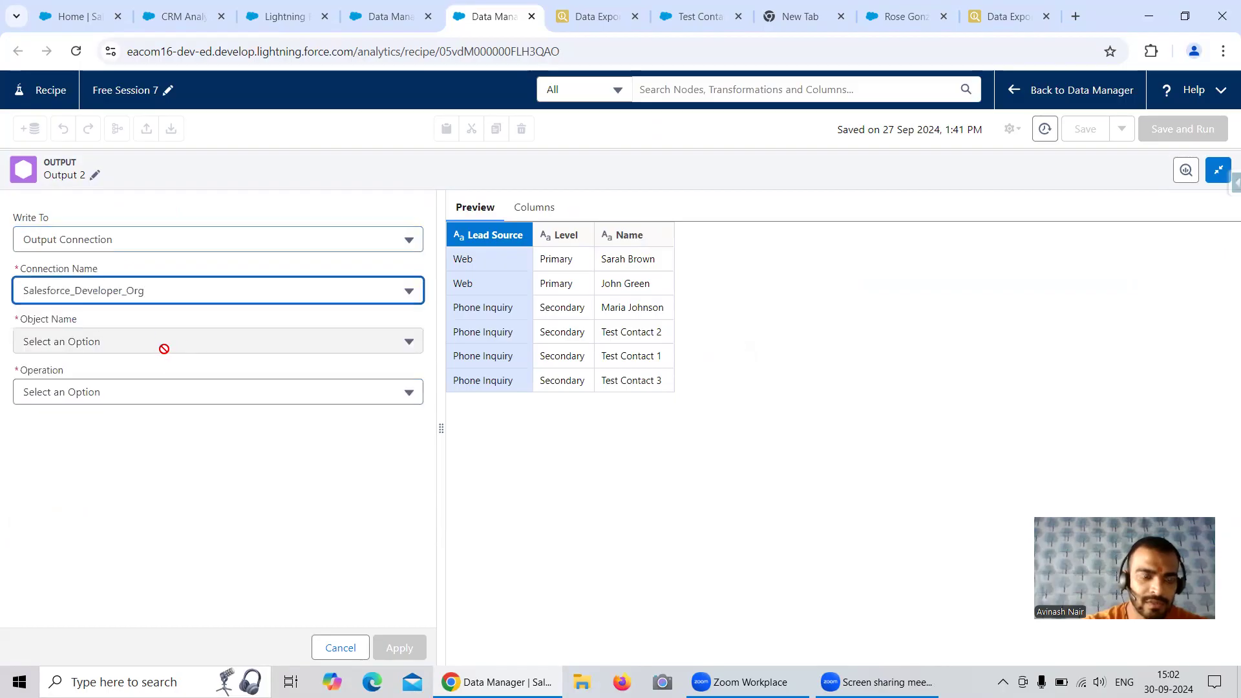
Set the output to INSERT into the Contact object, mapping Lead Source, Level and Name to LeadSource, Level__c and Name, and apply it
click(226, 393)
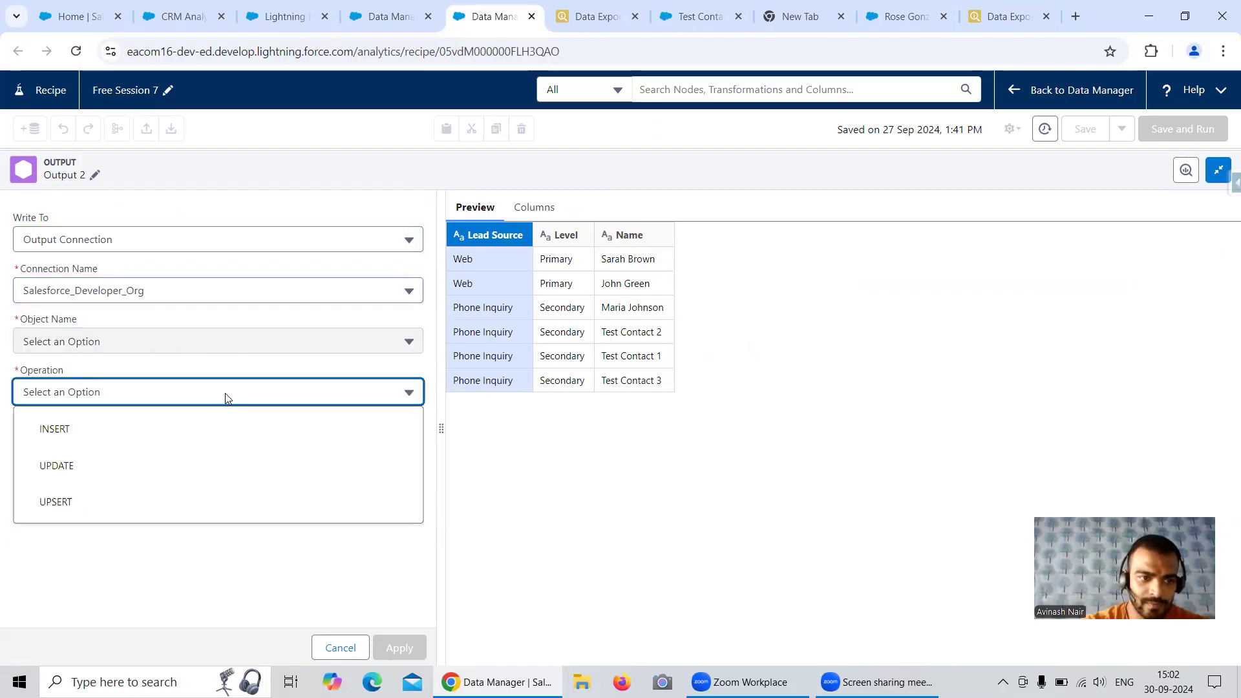
click(104, 432)
click(94, 349)
scroll(98, 388, down, 4)
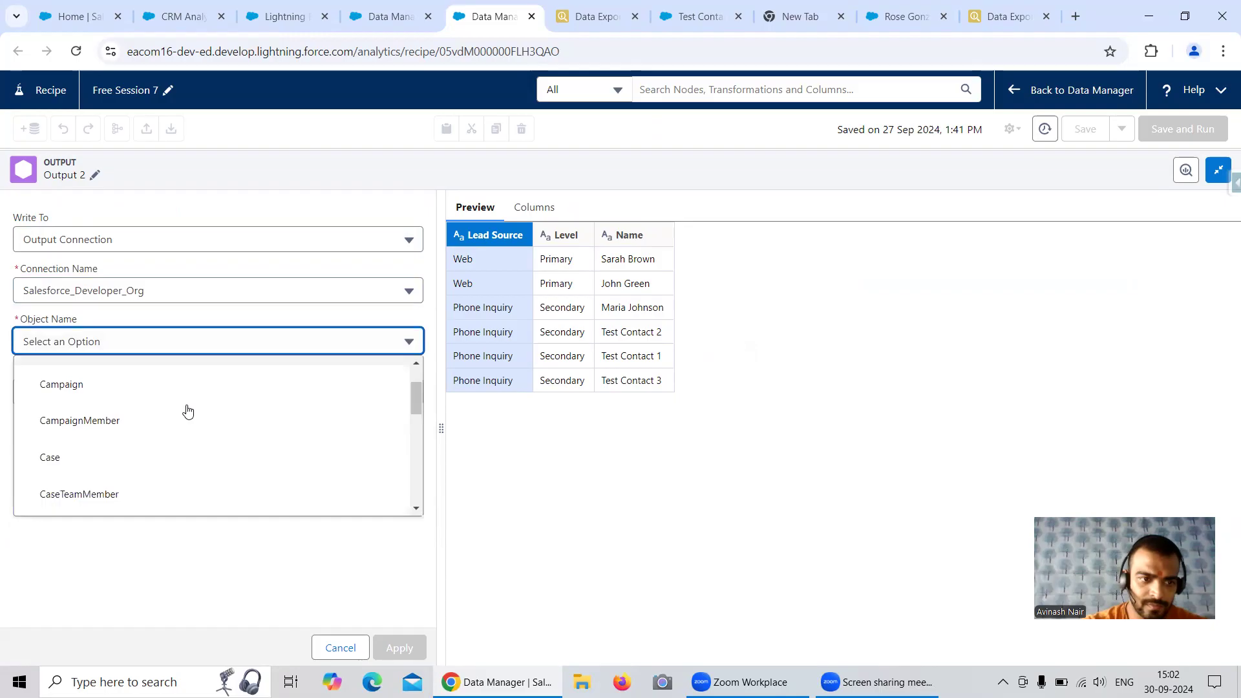
scroll(135, 429, up, 1)
click(64, 443)
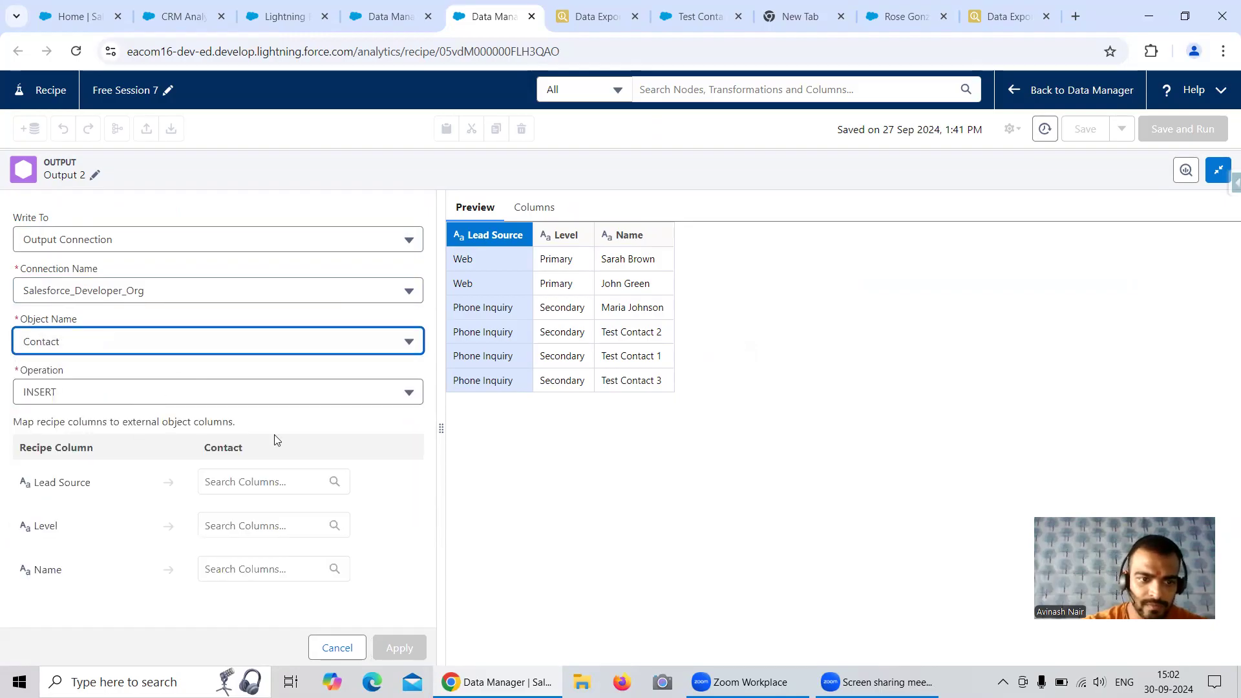
click(250, 481)
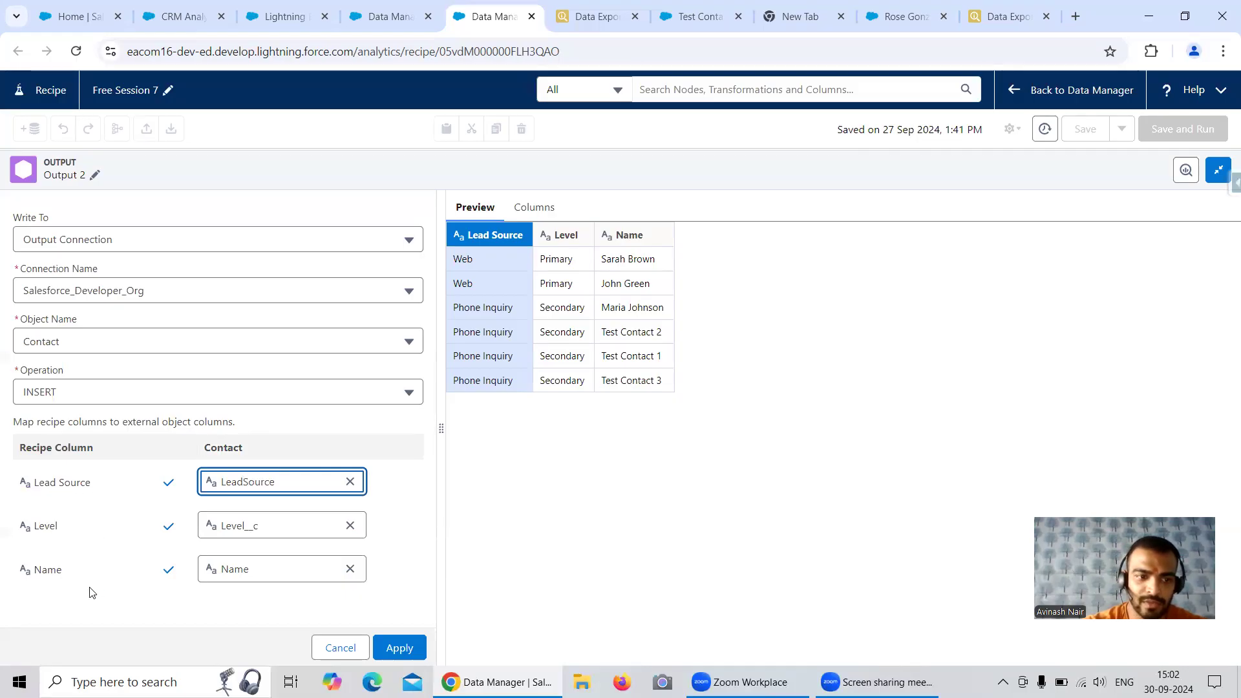
click(417, 651)
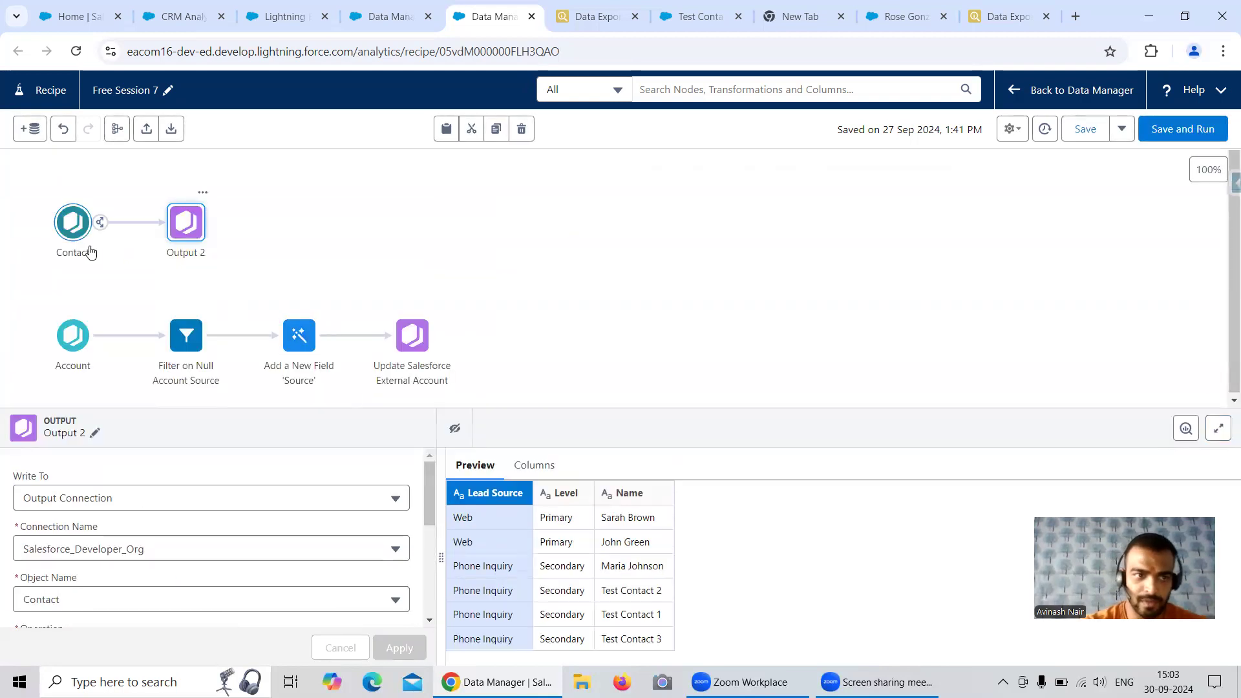
Rename the new output node "Insert Records to Salesforce External Contact", and save and run the recipe
click(95, 434)
drag(230, 368, 122, 369)
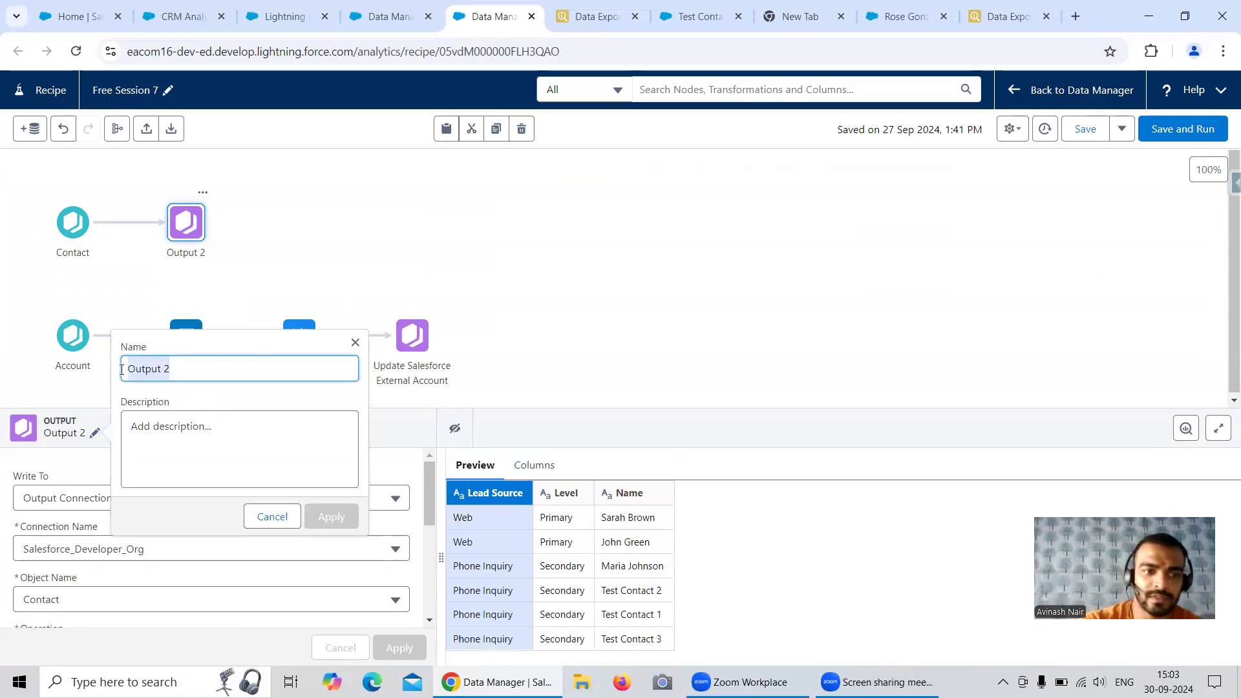
text(Insert Reco)
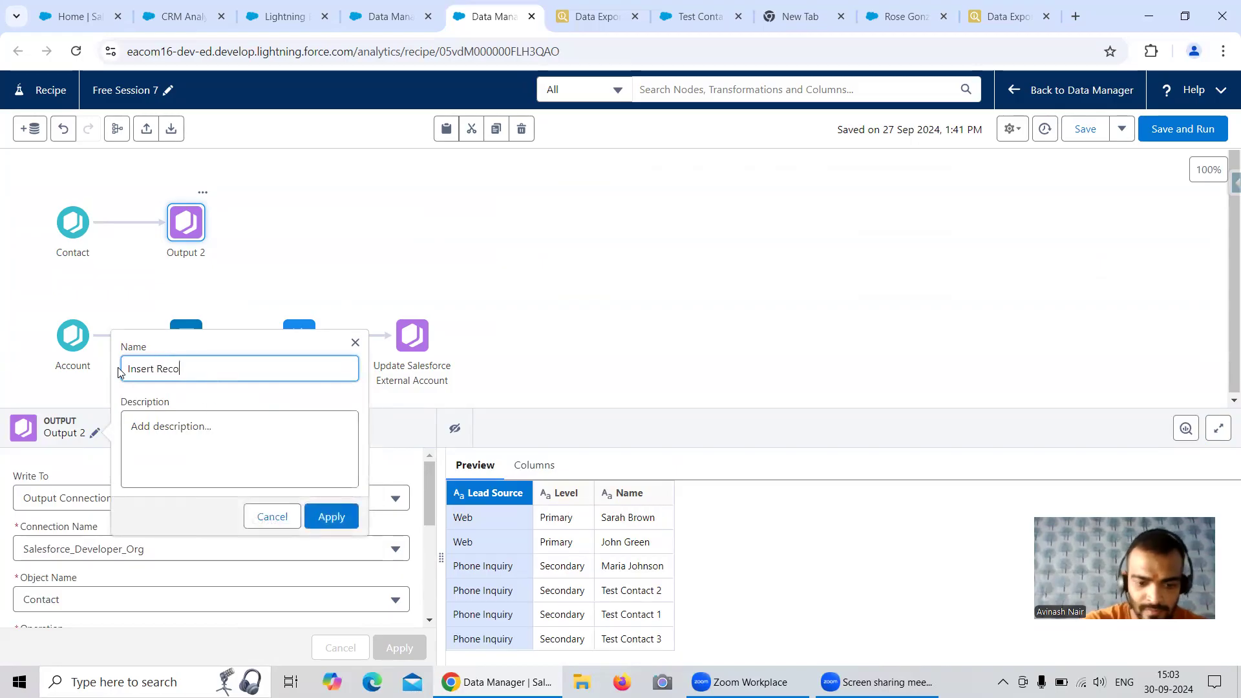
text(rds to Salesforce External Contact)
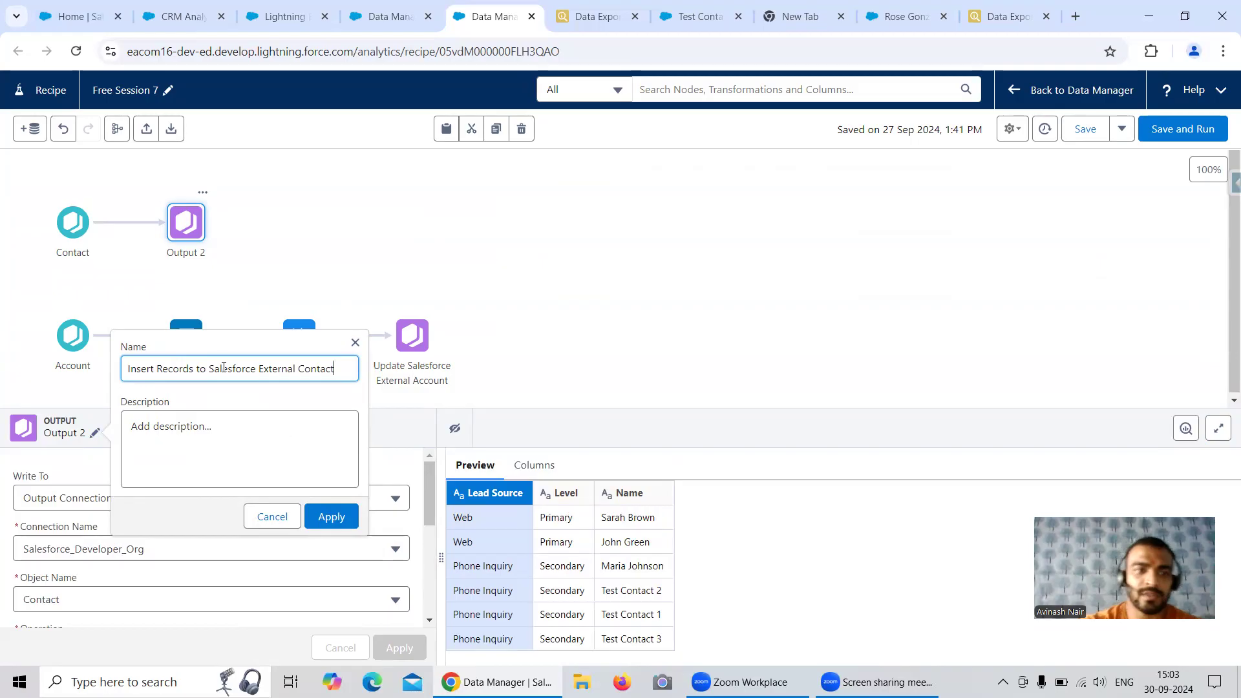
click(331, 517)
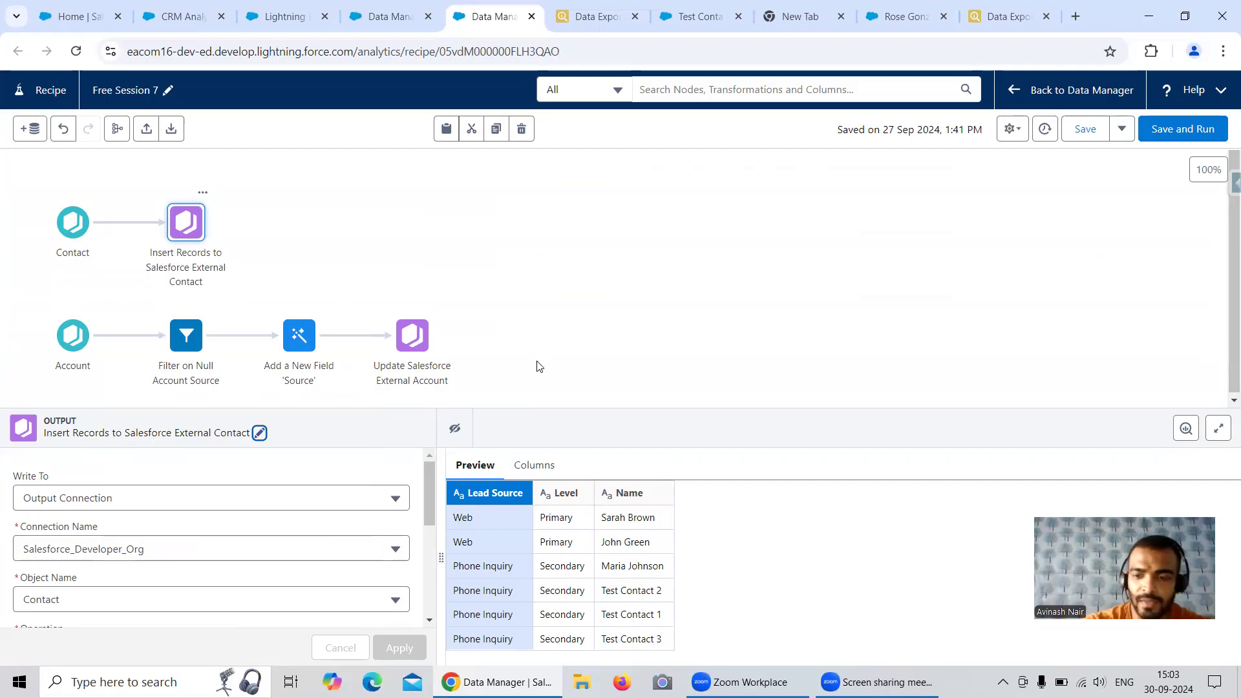
click(1156, 138)
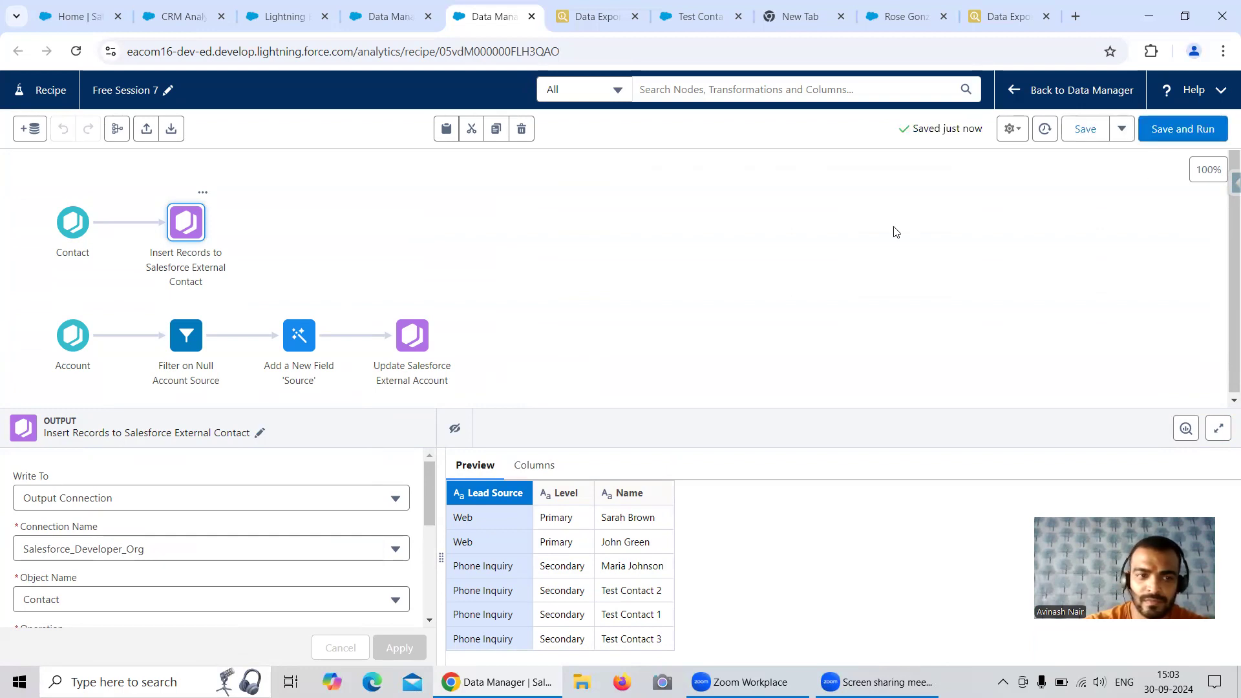
Return to the Data Manager's job monitor and refresh it to check the sync and recipe job statuses
click(386, 16)
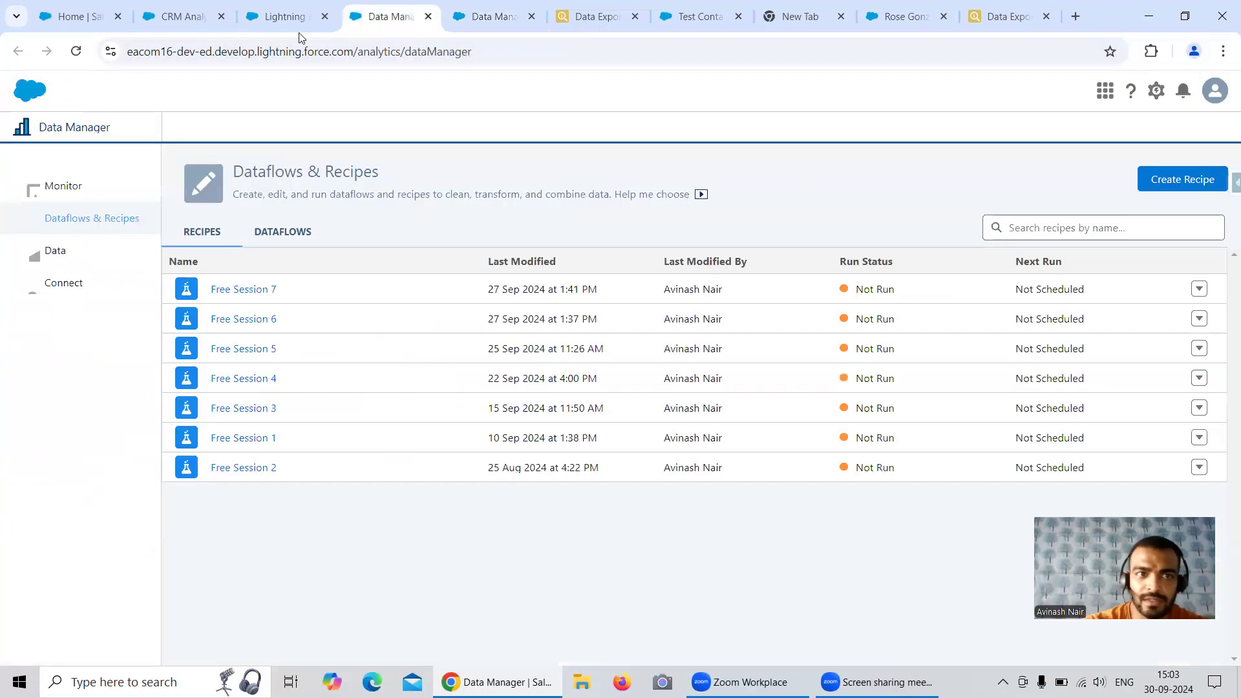
click(45, 184)
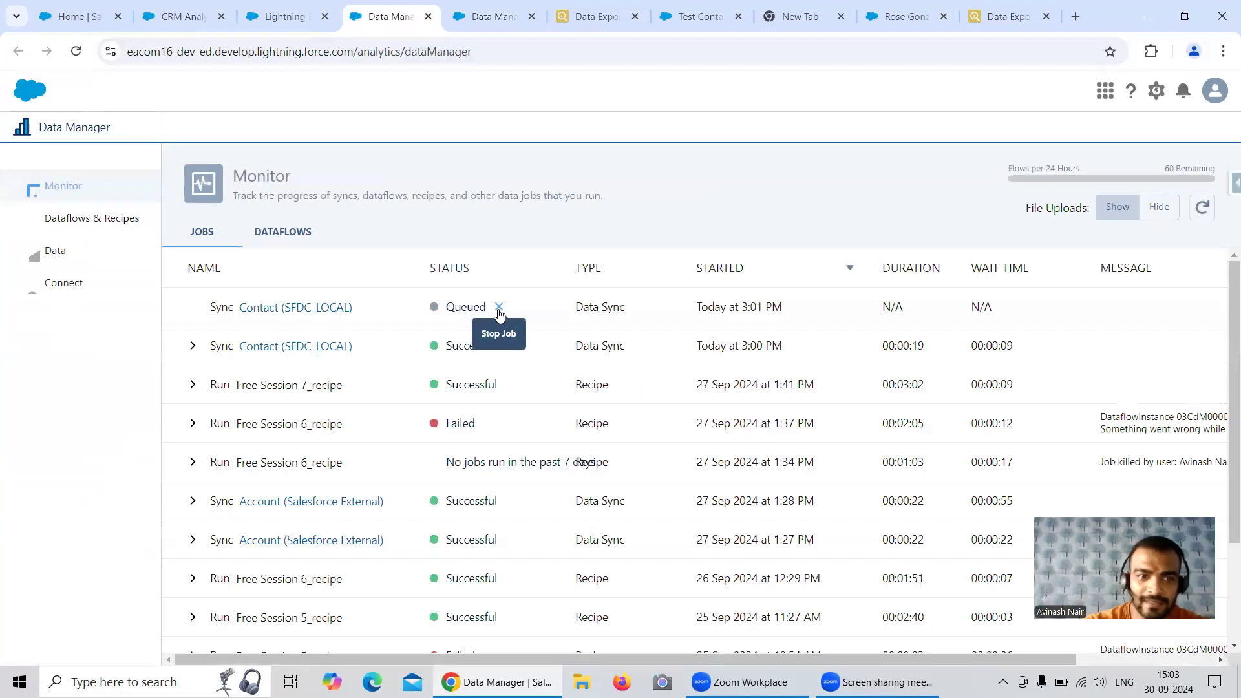
click(1200, 214)
click(1201, 213)
click(1201, 214)
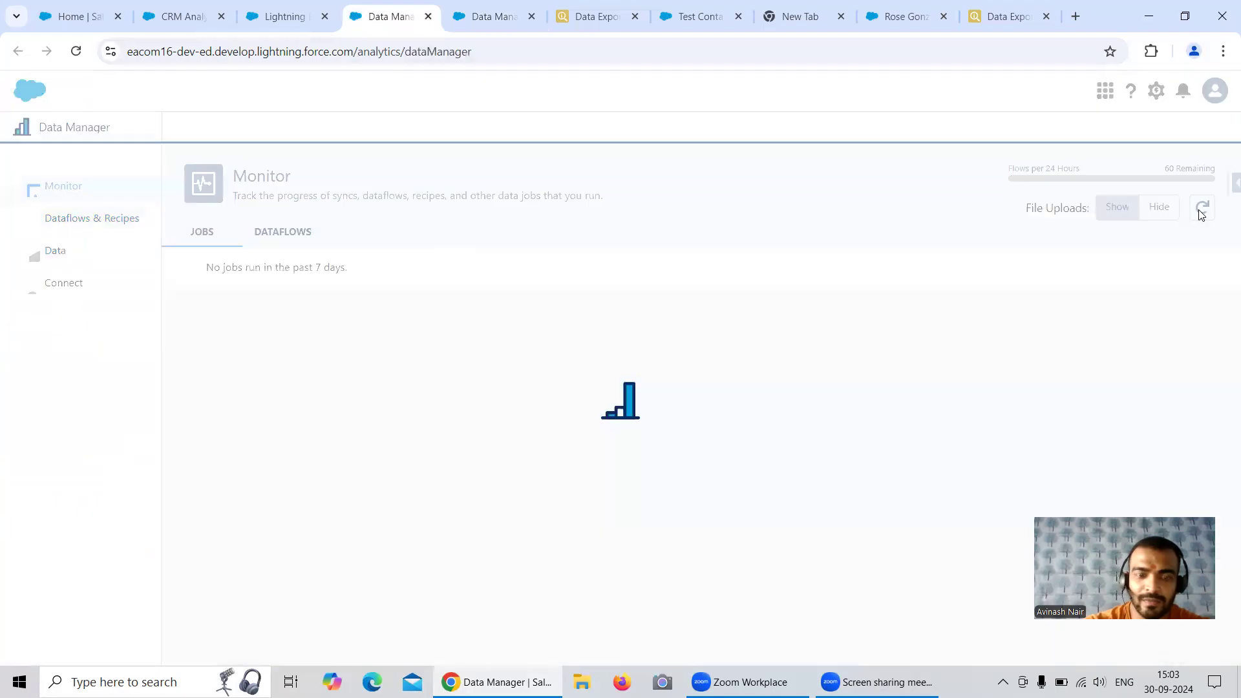
click(1200, 213)
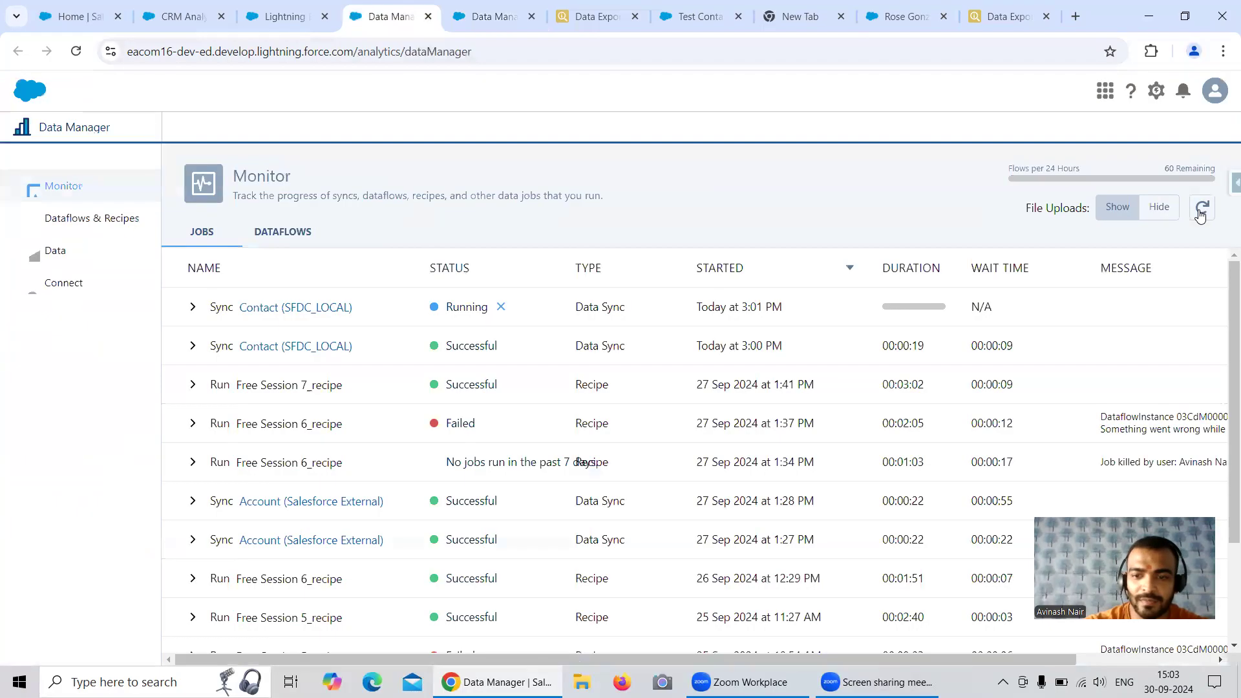
Refresh the job monitor and check the Phone Inquiry, Secondary contacts in the source org's exported Contact records
click(1200, 214)
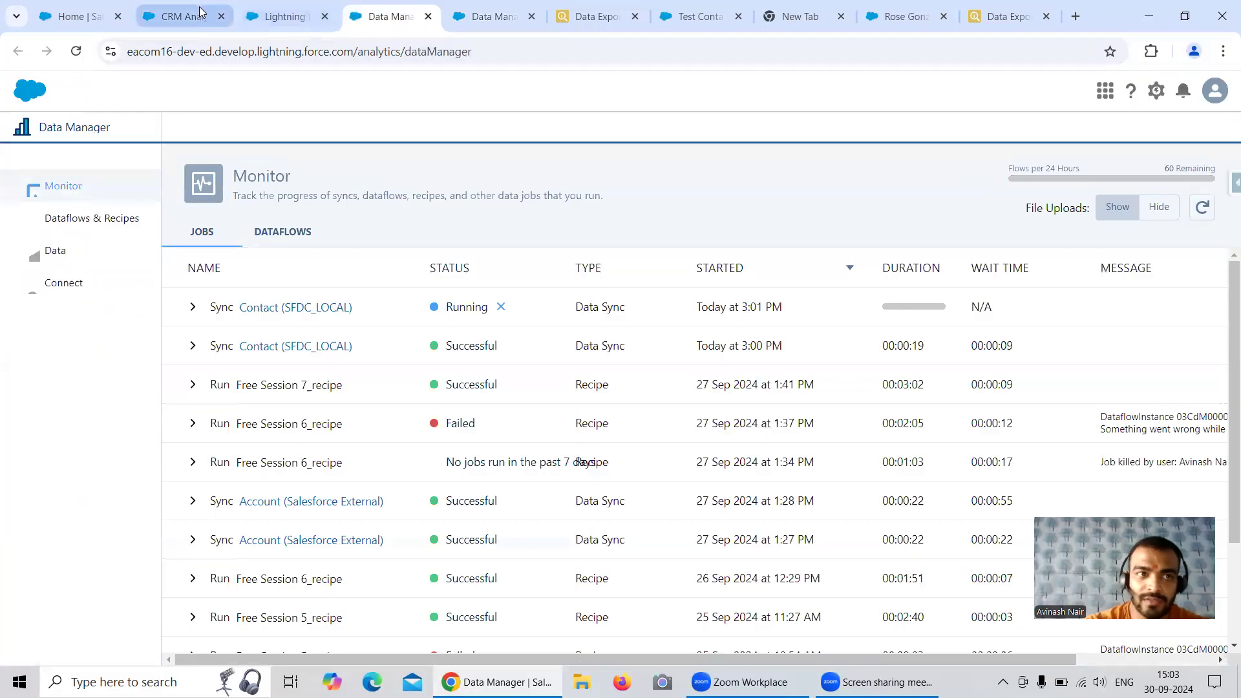
click(561, 24)
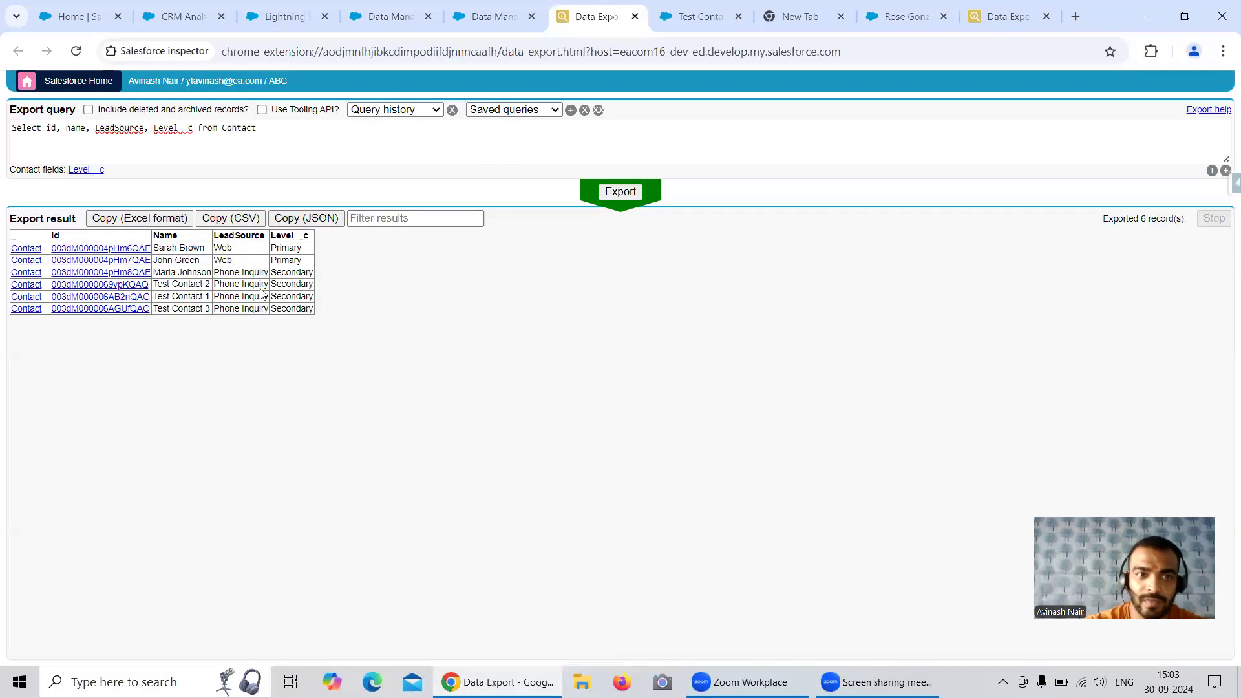
drag(215, 272, 299, 319)
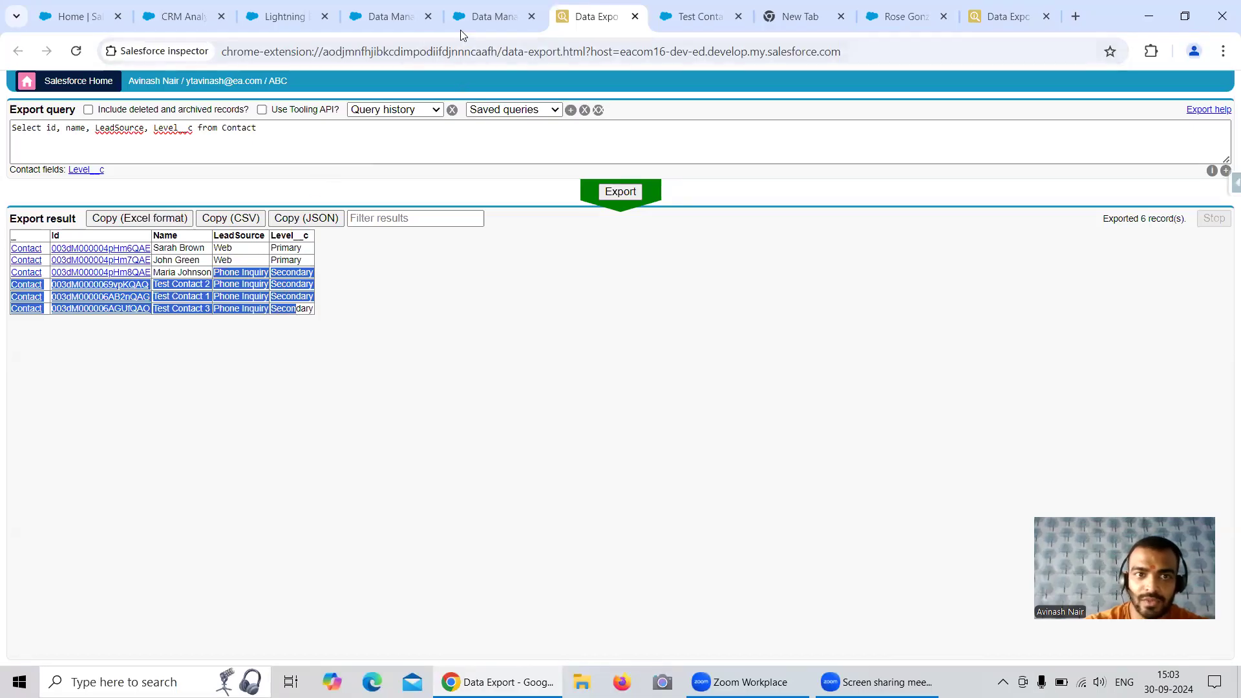
click(493, 21)
click(397, 25)
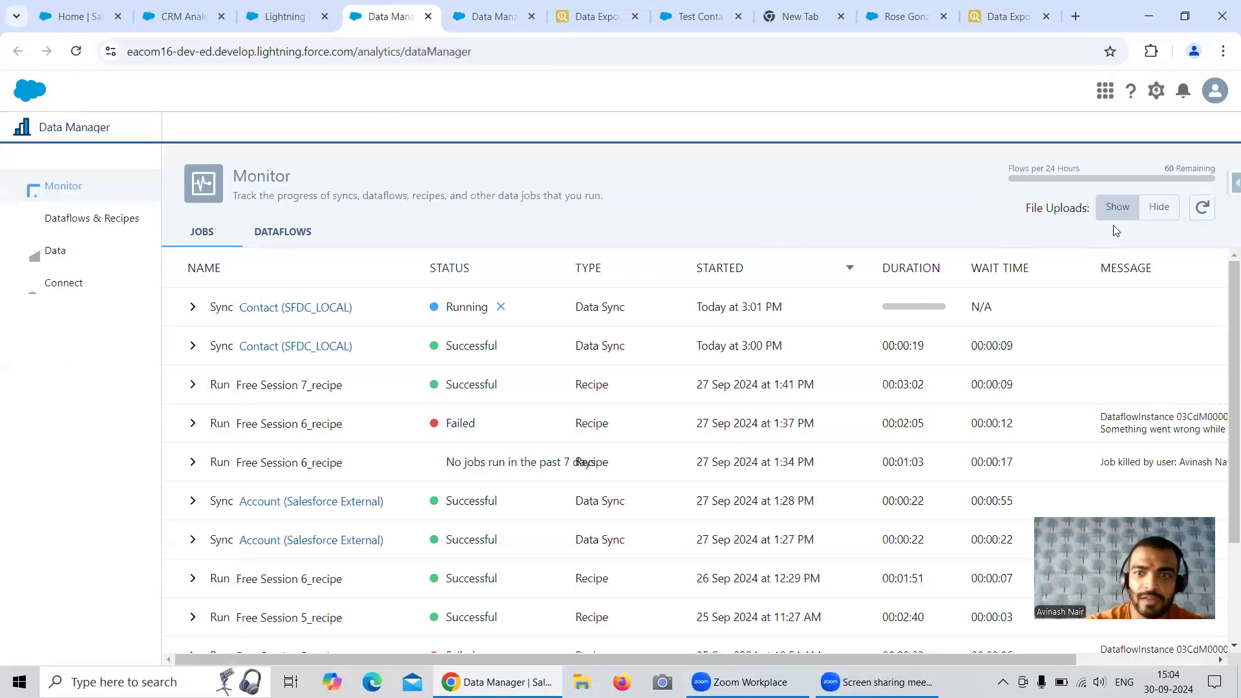
click(1203, 208)
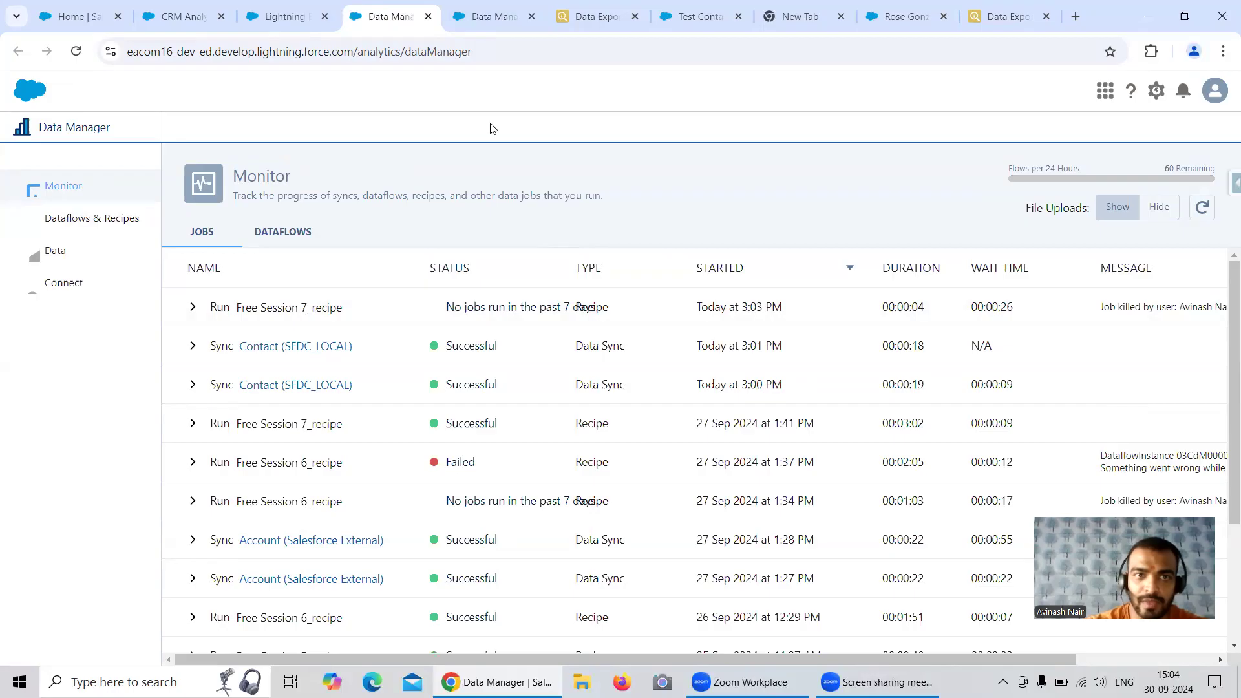
Return to the recipe and set the AccountSource condition in the Filter on Null Account Source node to the operator equals
key(ctrl+Tab)
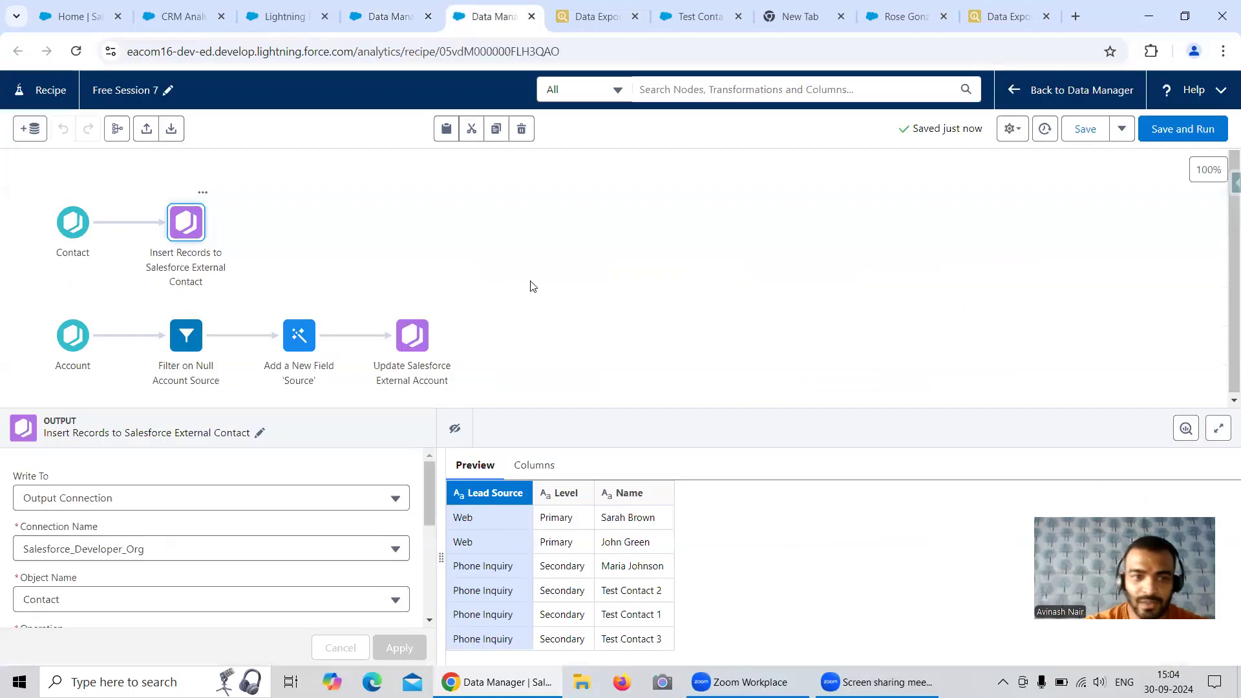
click(294, 347)
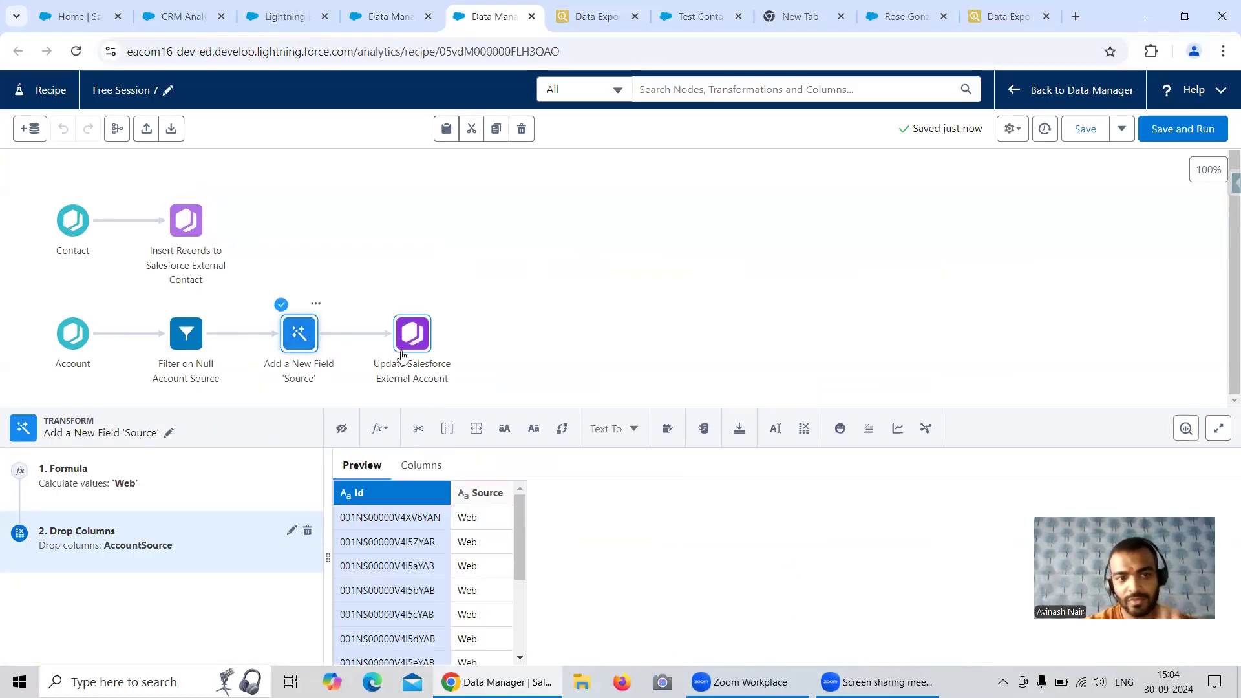
click(199, 348)
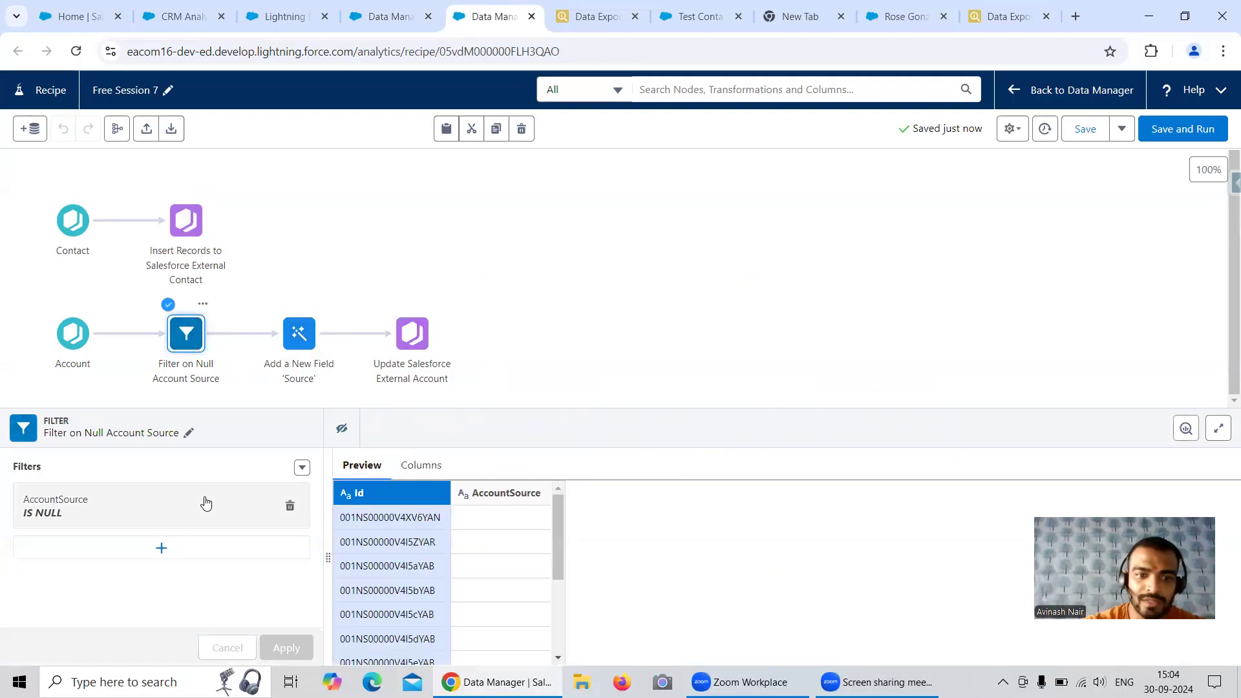
click(95, 511)
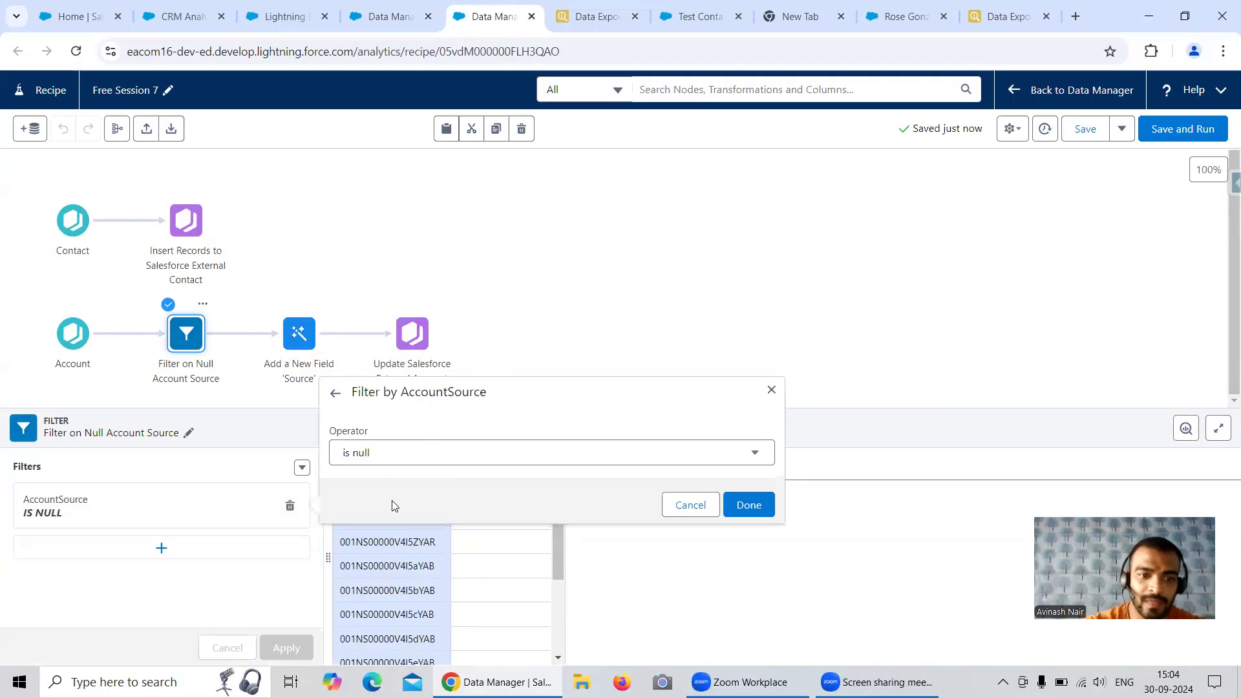
click(500, 445)
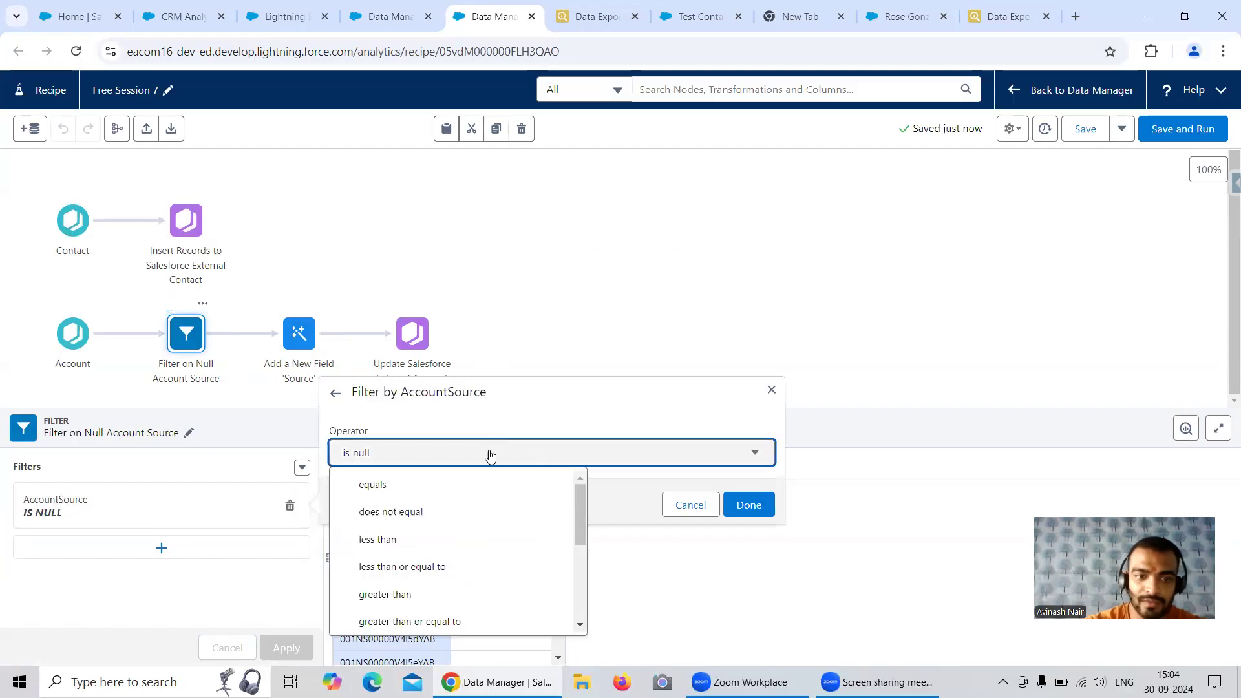
click(418, 493)
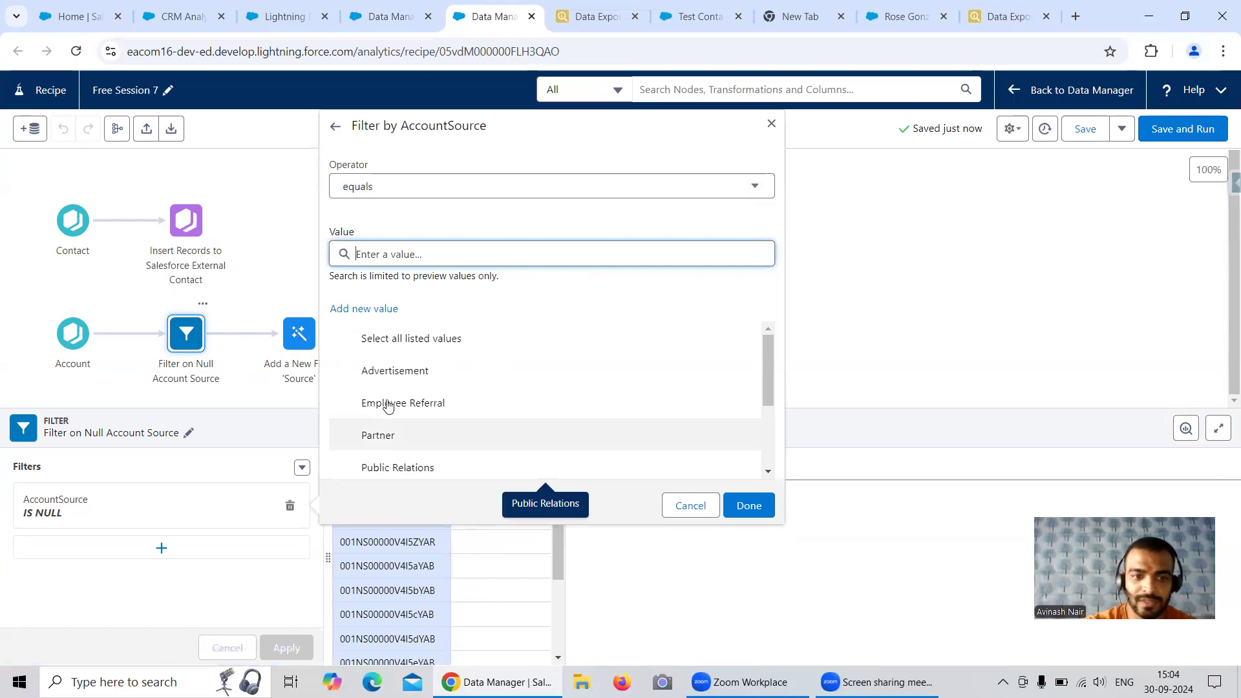
Add "A" as the value of the AccountSource condition and apply the filter
click(373, 310)
click(398, 321)
text(A)
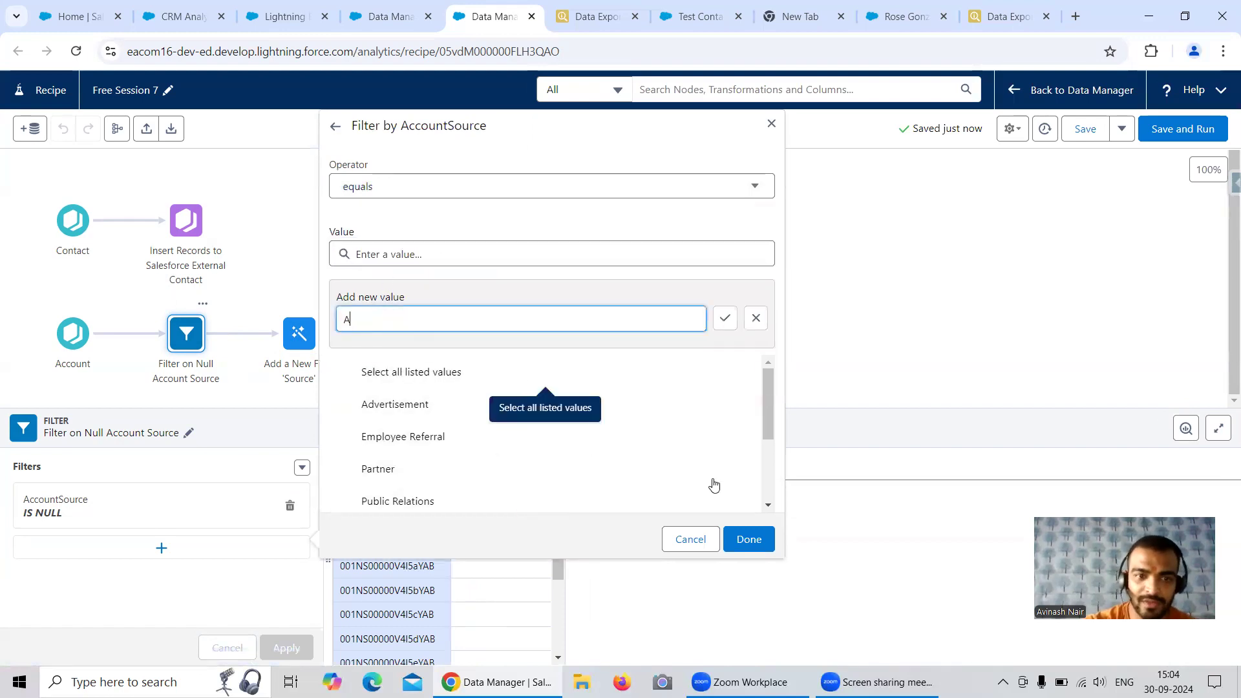
click(743, 539)
click(725, 318)
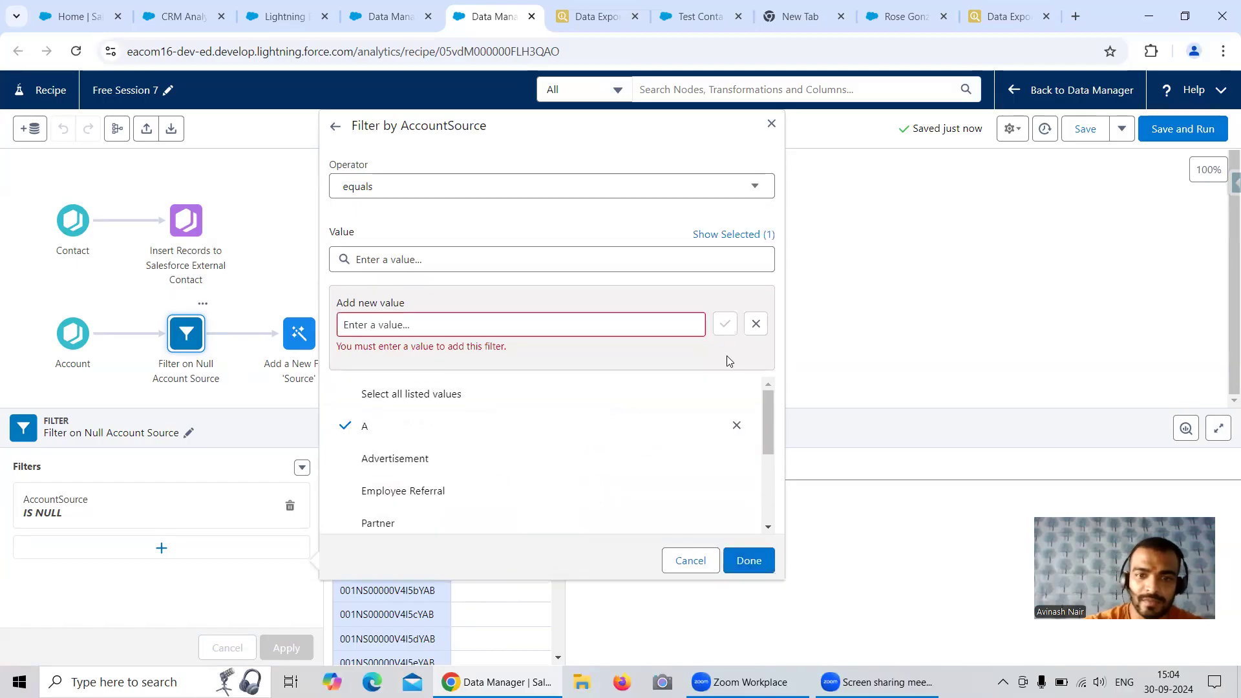
click(749, 561)
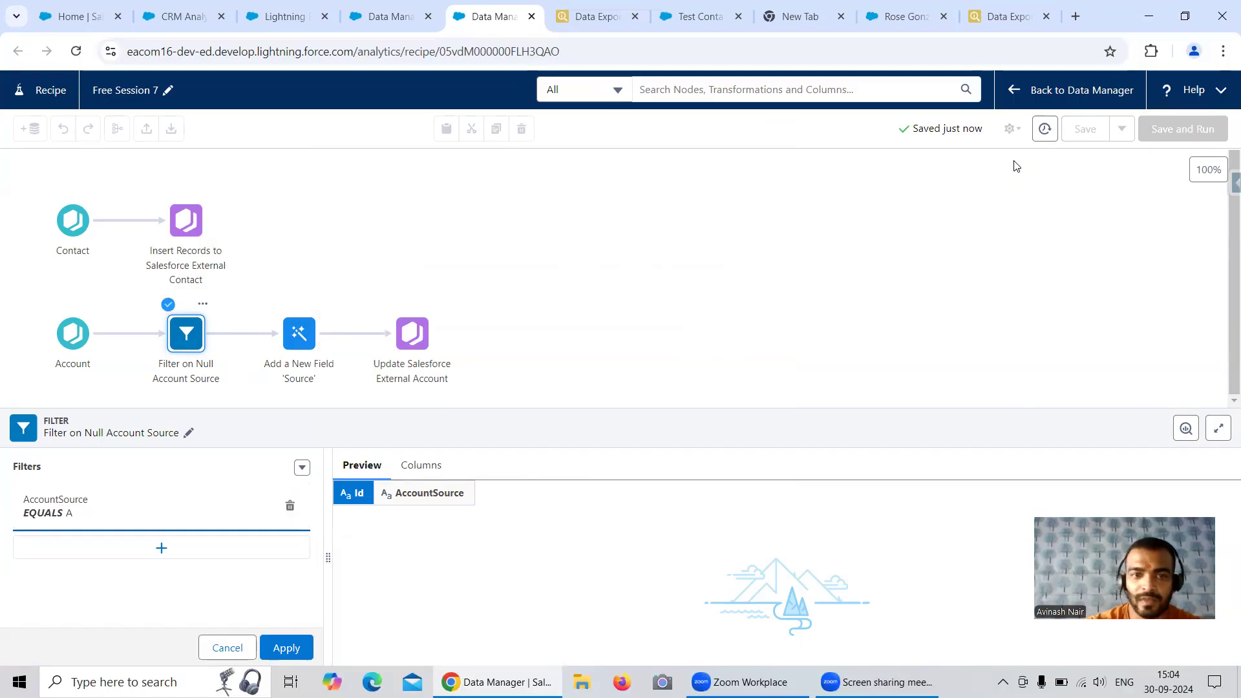
click(286, 647)
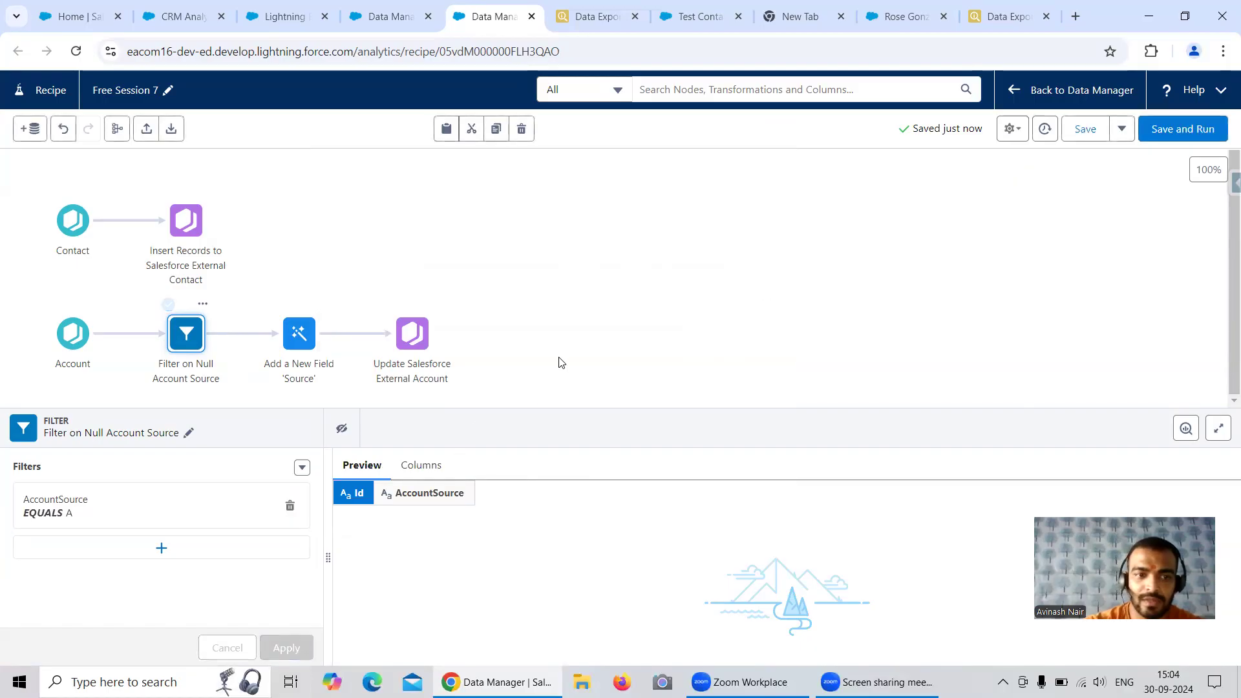
click(560, 360)
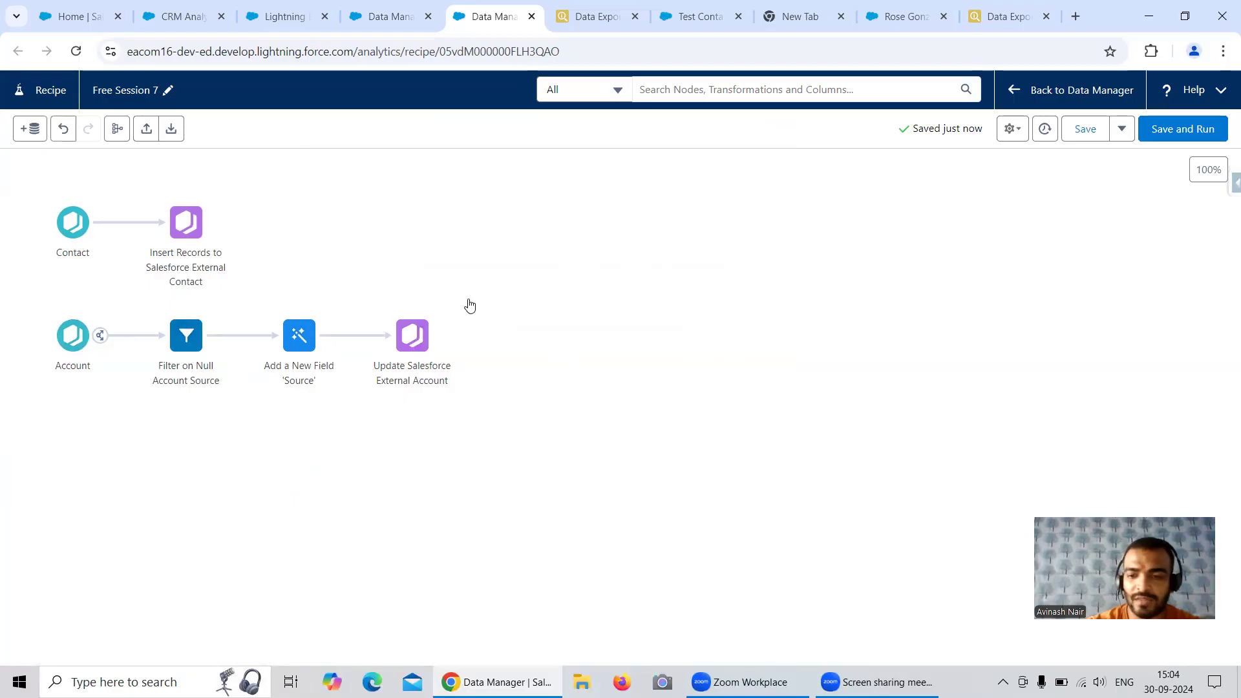
Refresh the recipe's data previews and insert a Filter node between Contact and Insert Records to Salesforce External Contact
click(1014, 131)
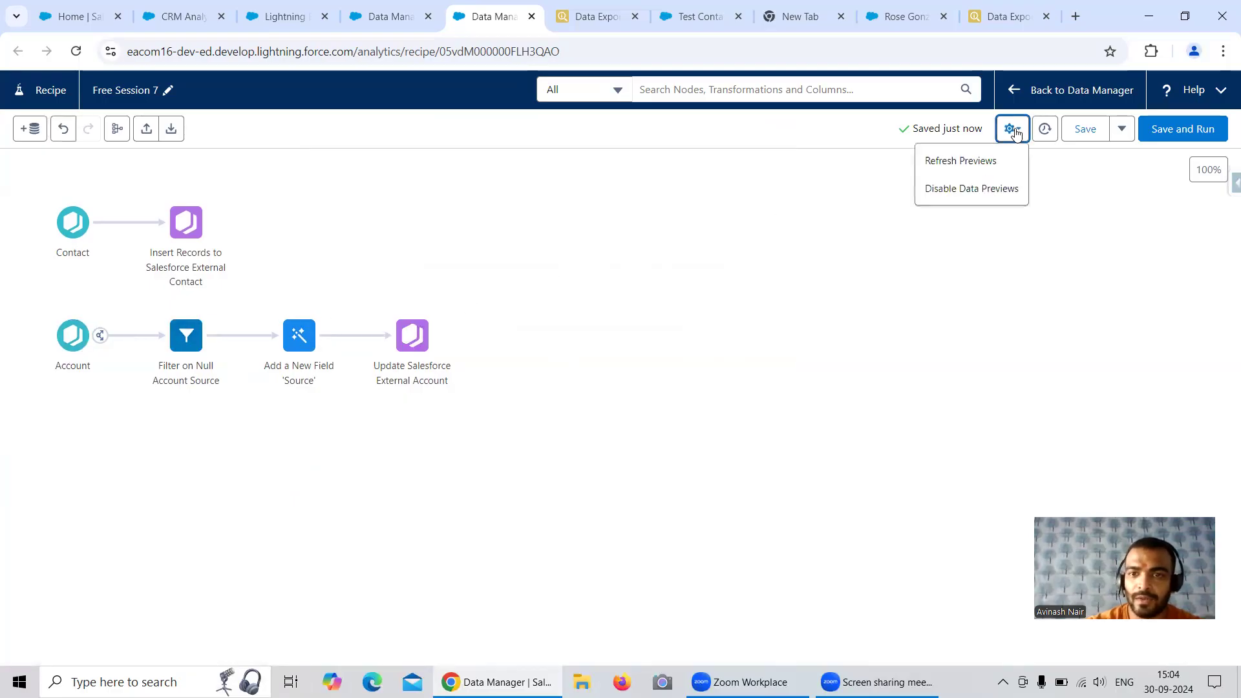
click(961, 160)
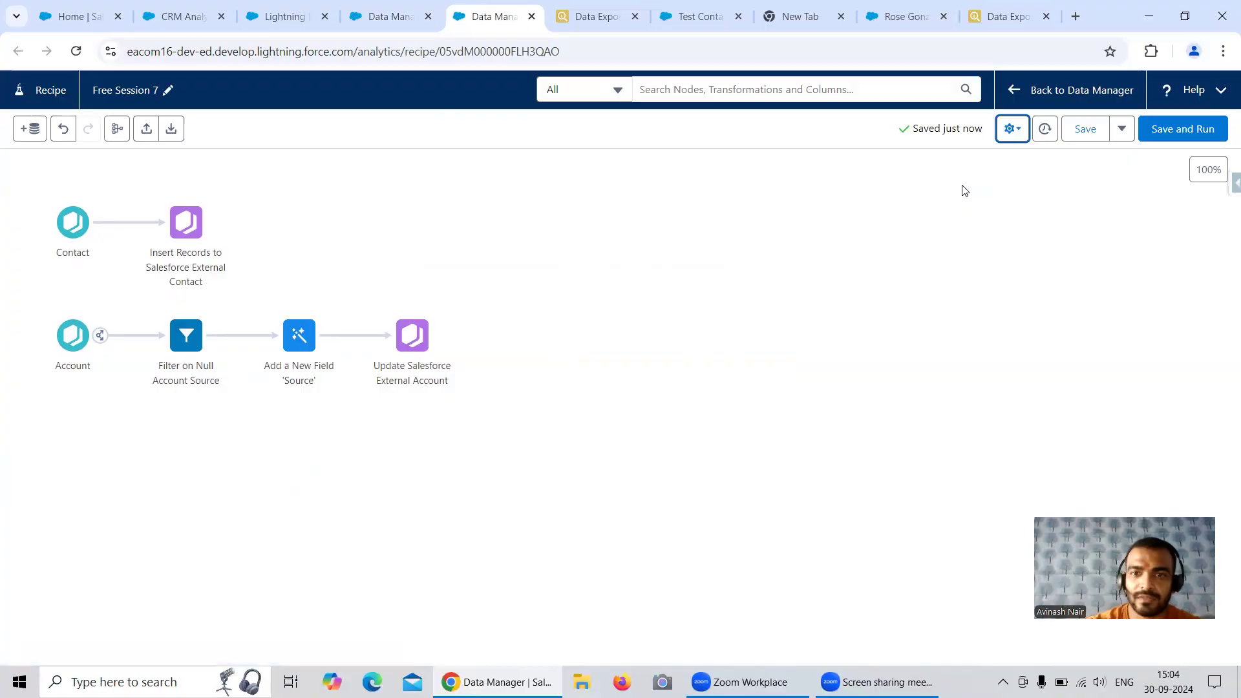
click(115, 224)
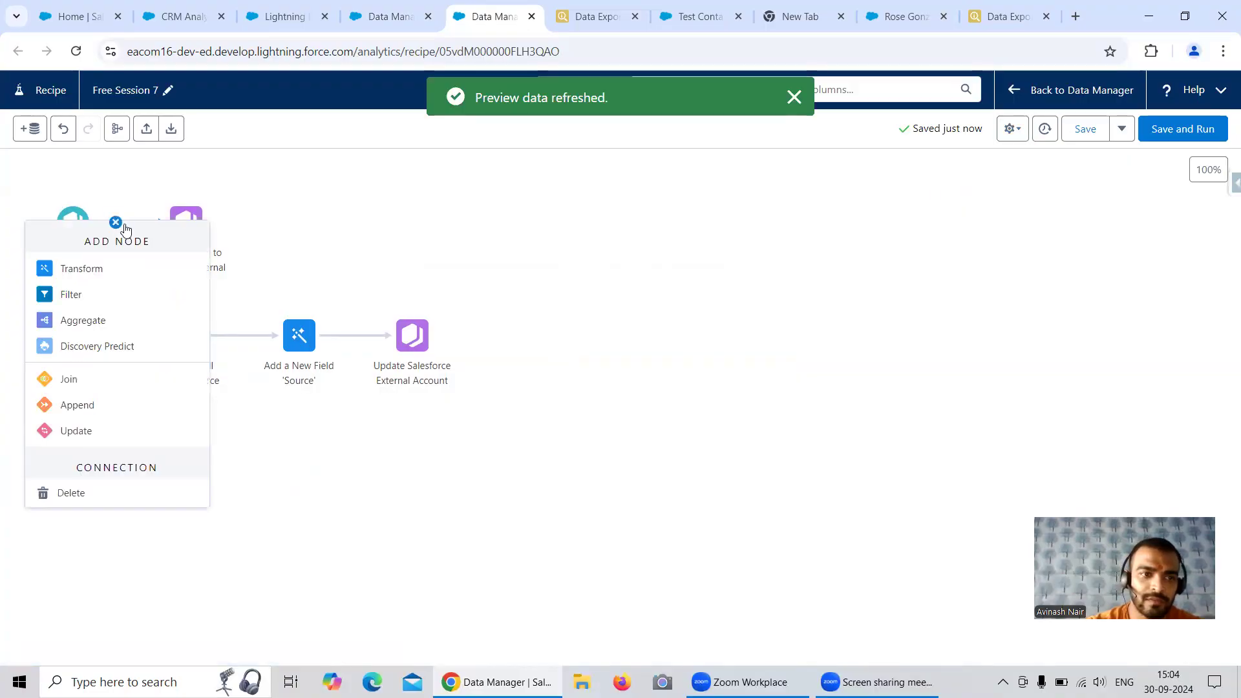
click(91, 295)
click(580, 20)
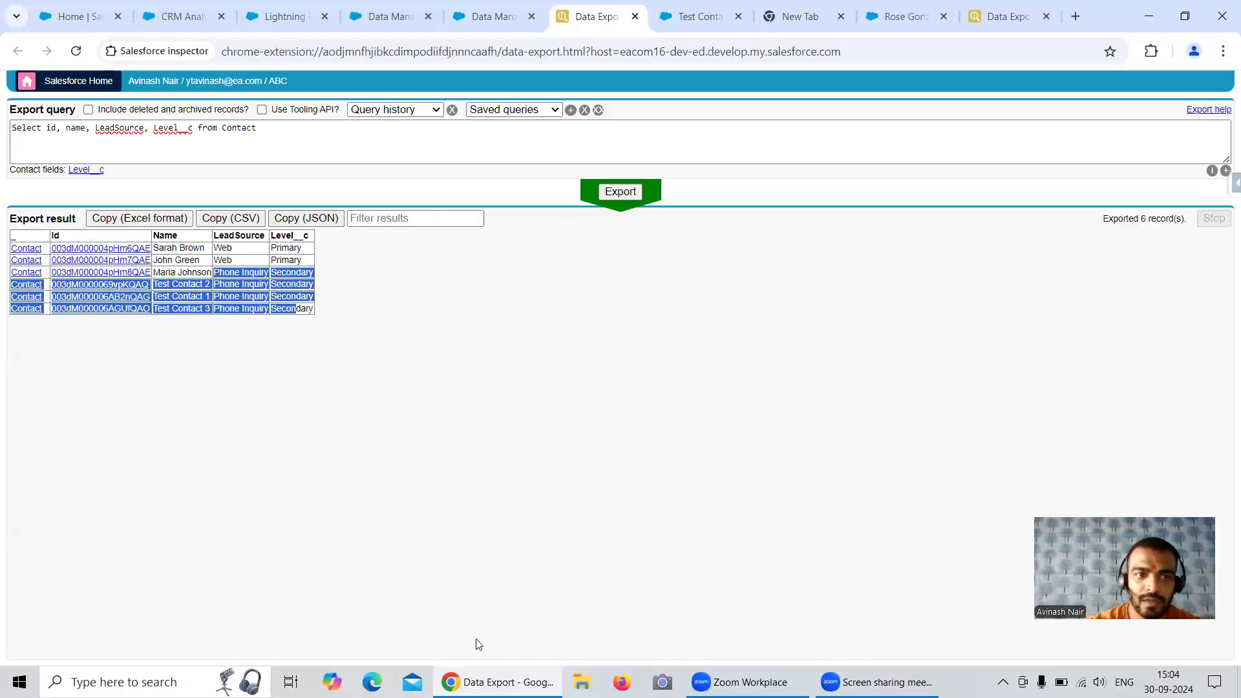
key(ctrl+shift+Tab)
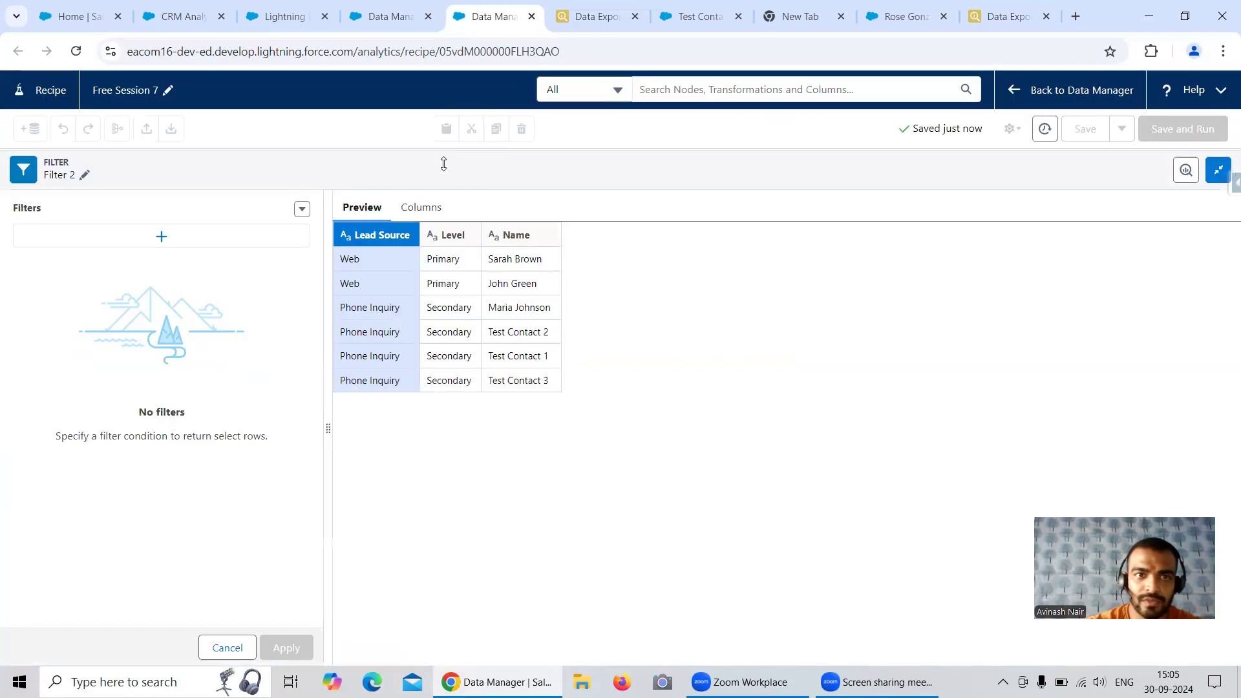
Filter the contacts to Lead Source equals Phone Inquiry and apply the filter
click(172, 238)
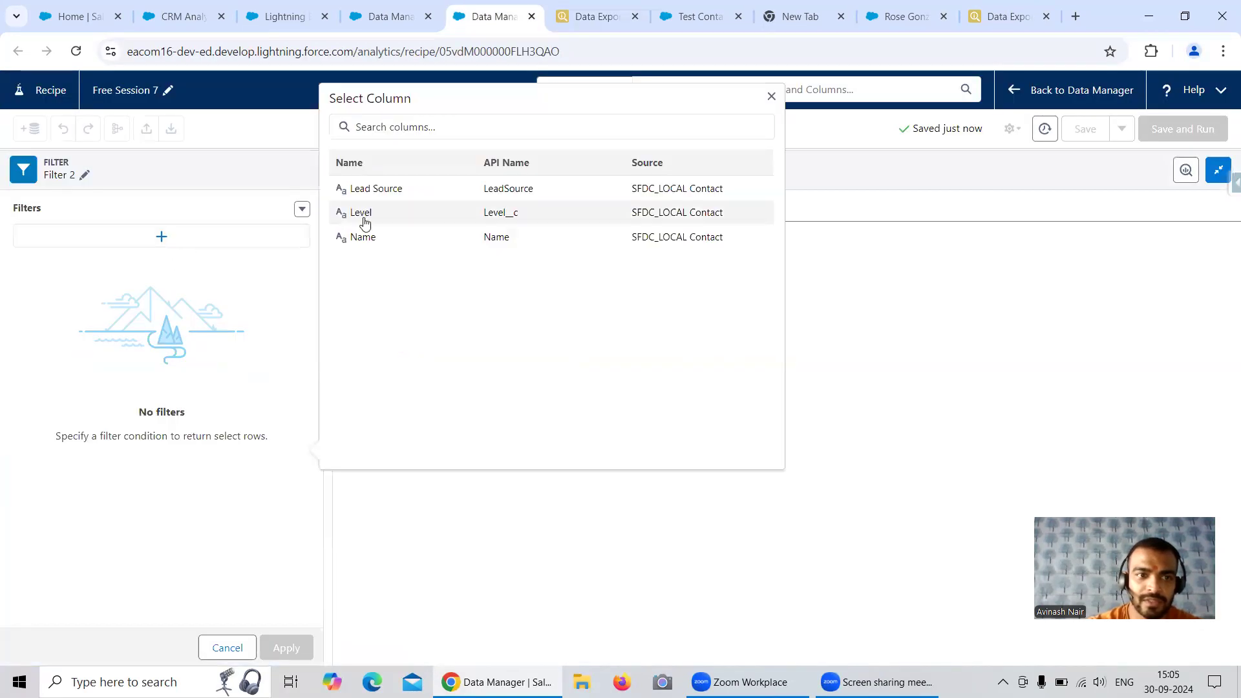
click(377, 189)
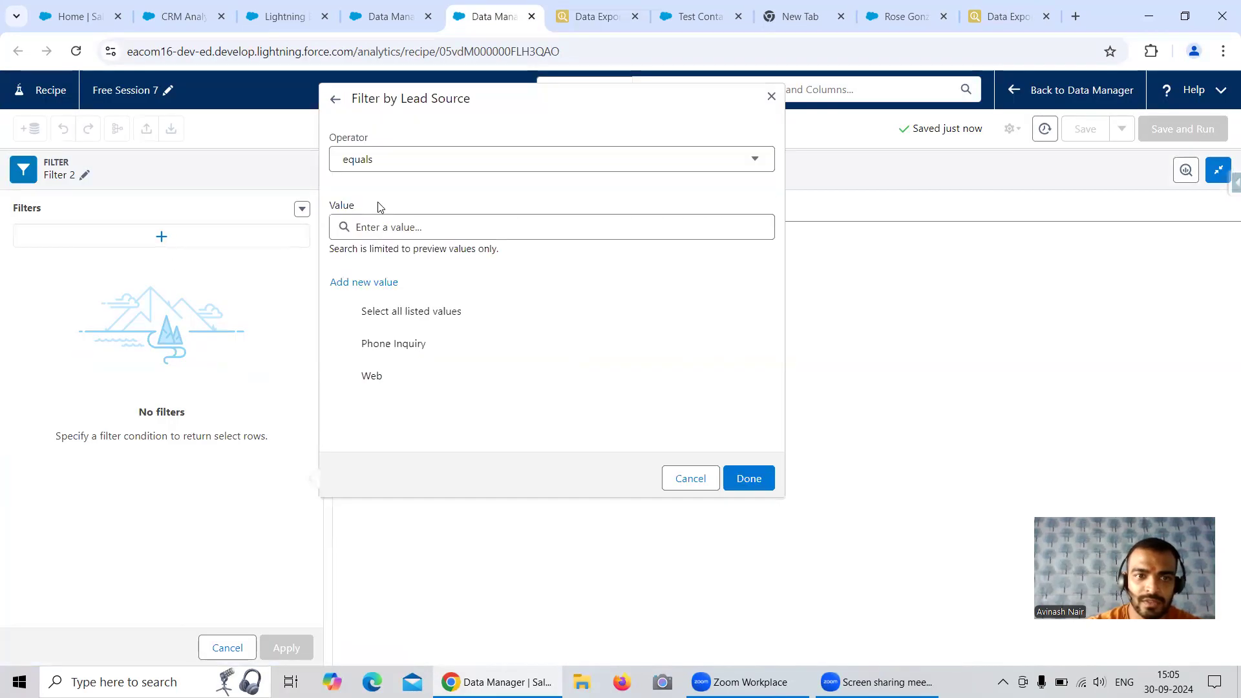
click(402, 344)
click(747, 483)
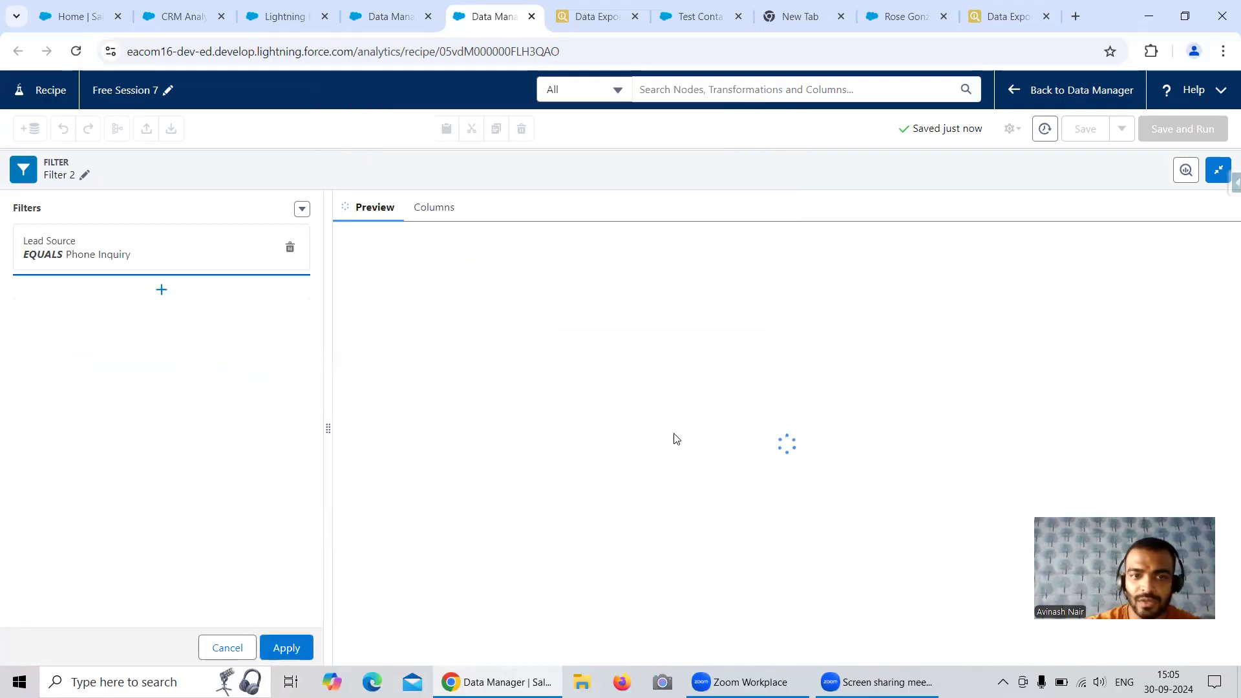
click(284, 649)
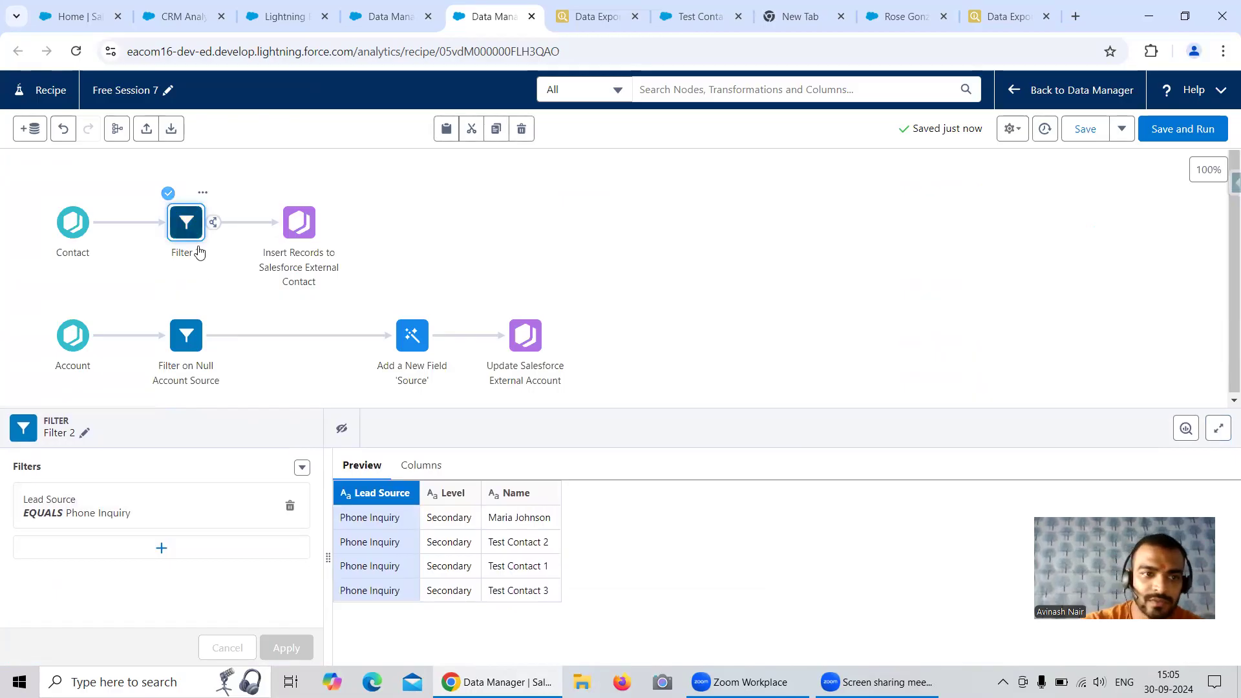
Rename the new filter node "Filter on Lead Source", and save and run the recipe
click(84, 434)
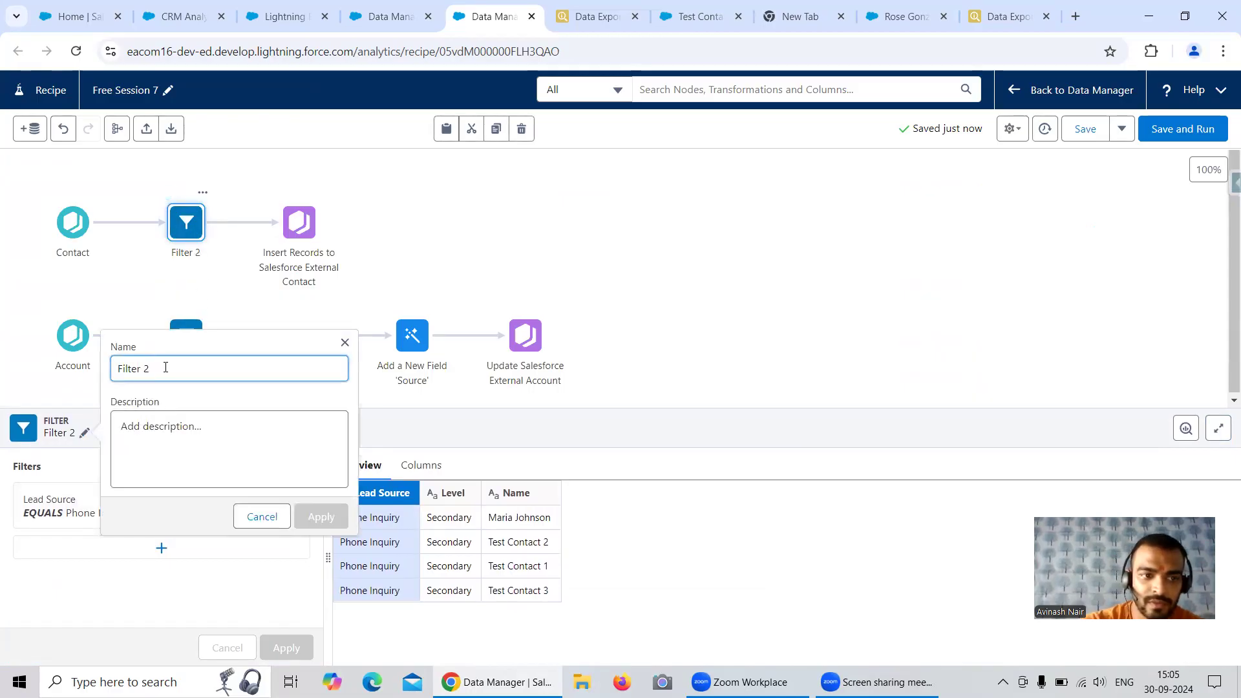
key(BackSpace)
text(on Lead Source)
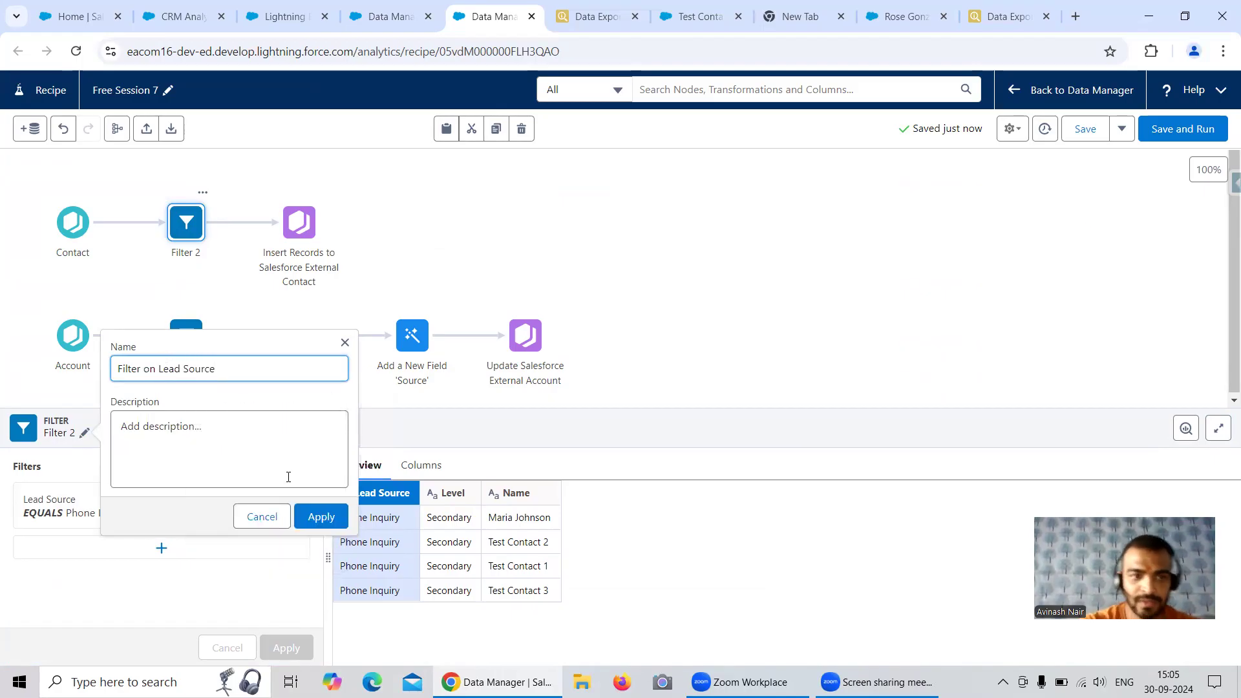
click(319, 517)
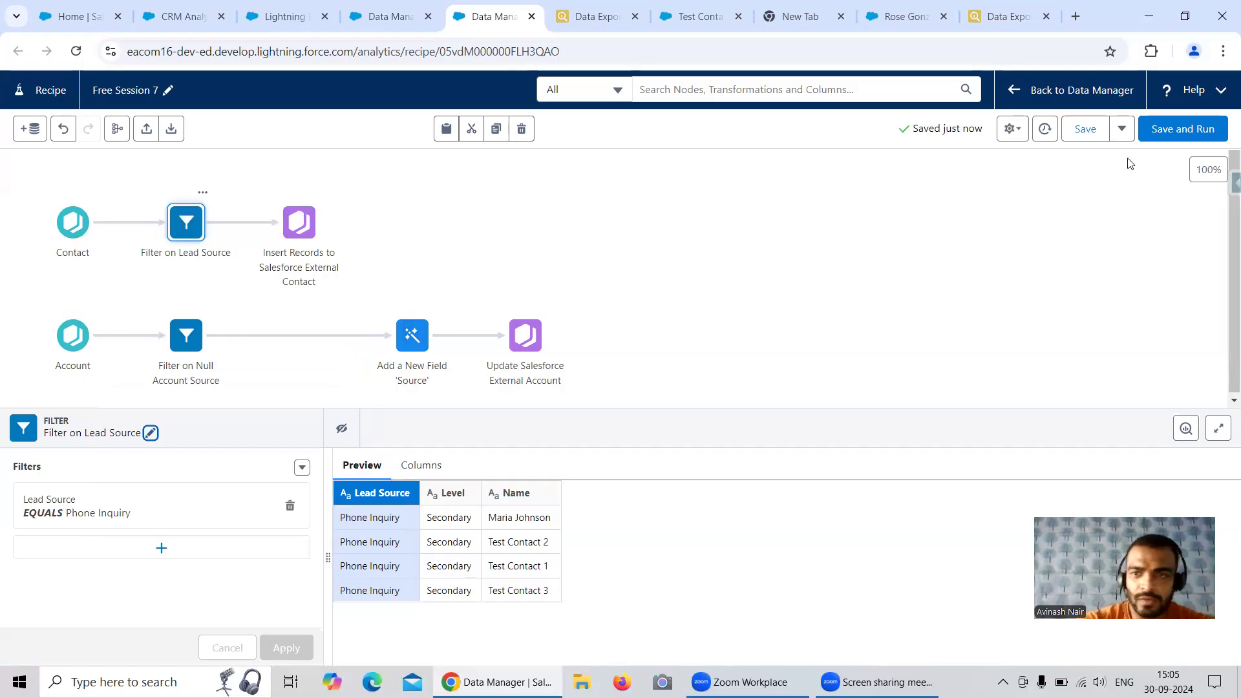
click(1152, 141)
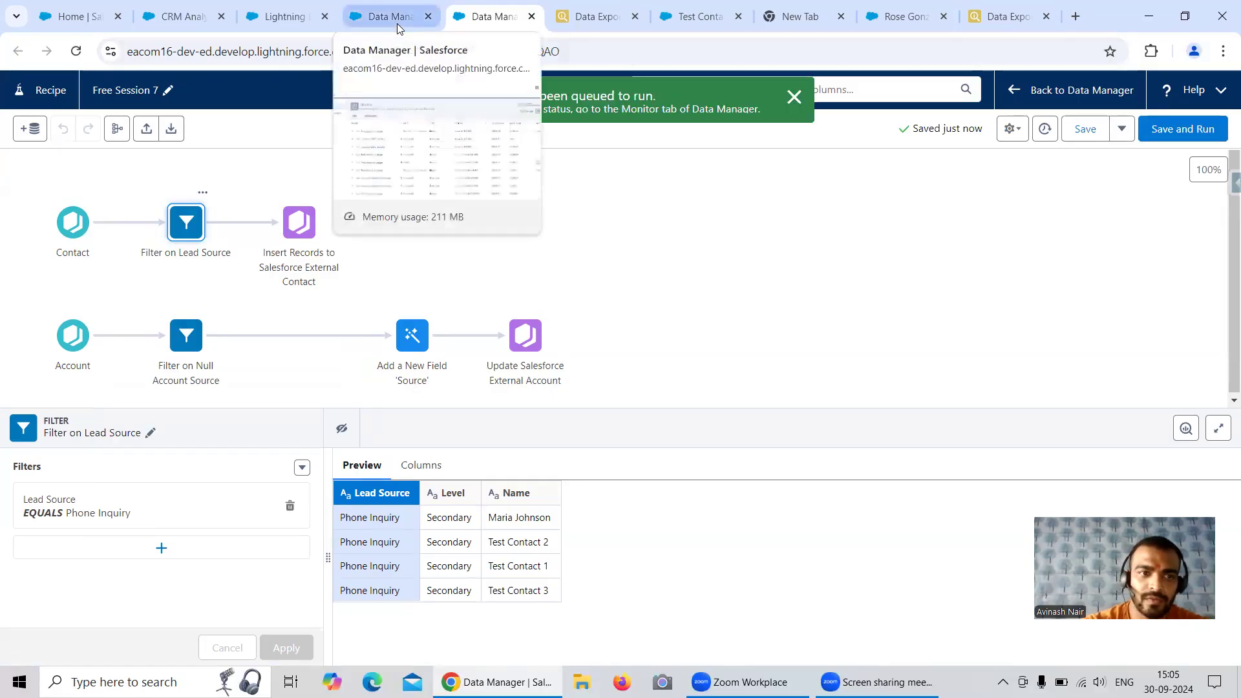
Review the Insert Records output preview and check the external org's Contact query for LeadSource = 'Phone Inquiry'
click(295, 234)
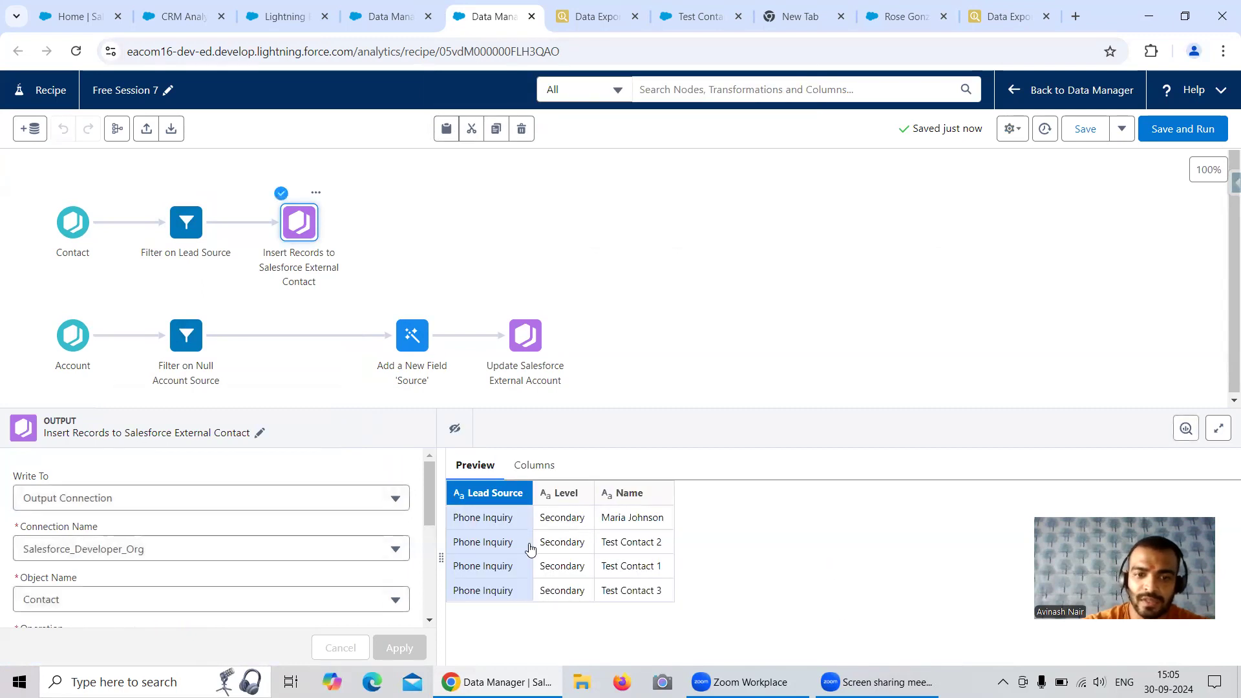
click(582, 24)
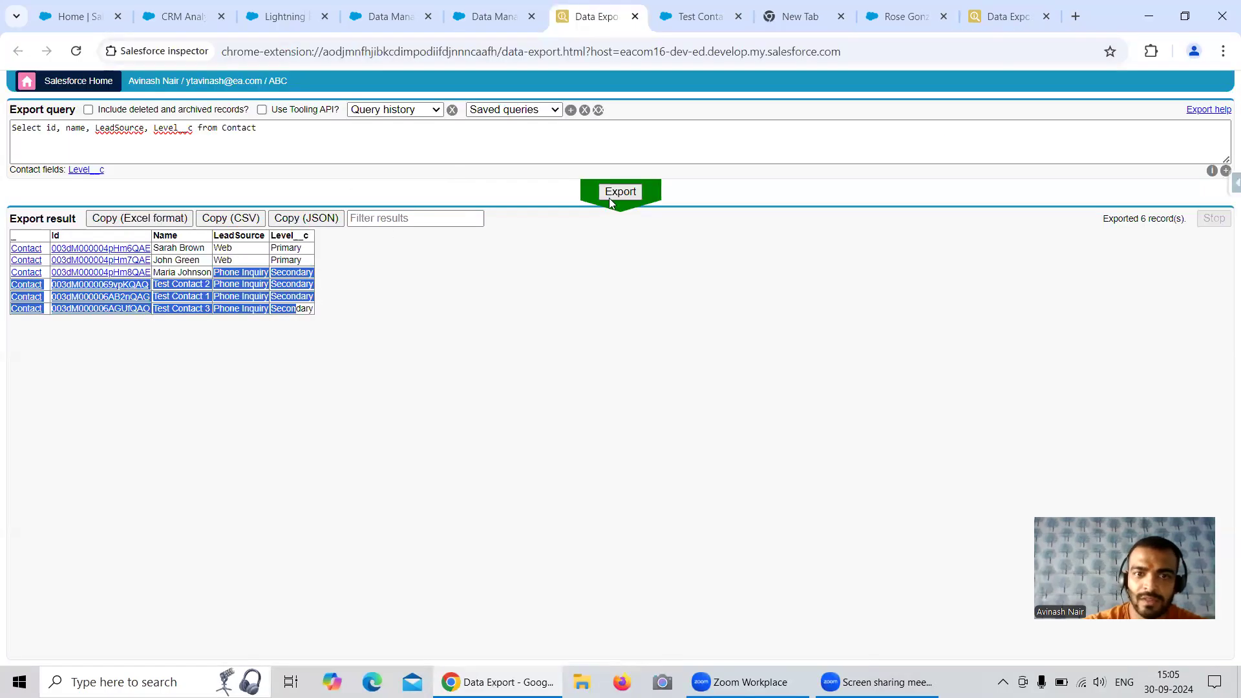
click(997, 25)
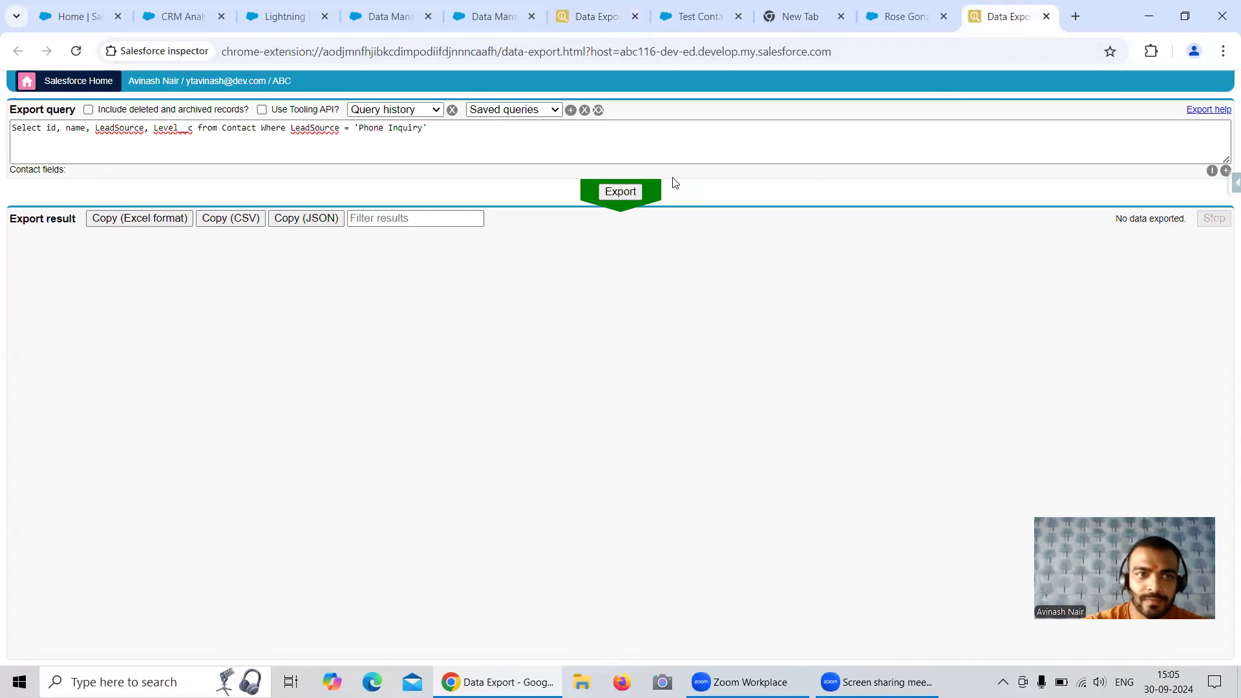
right_click(617, 196)
click(594, 197)
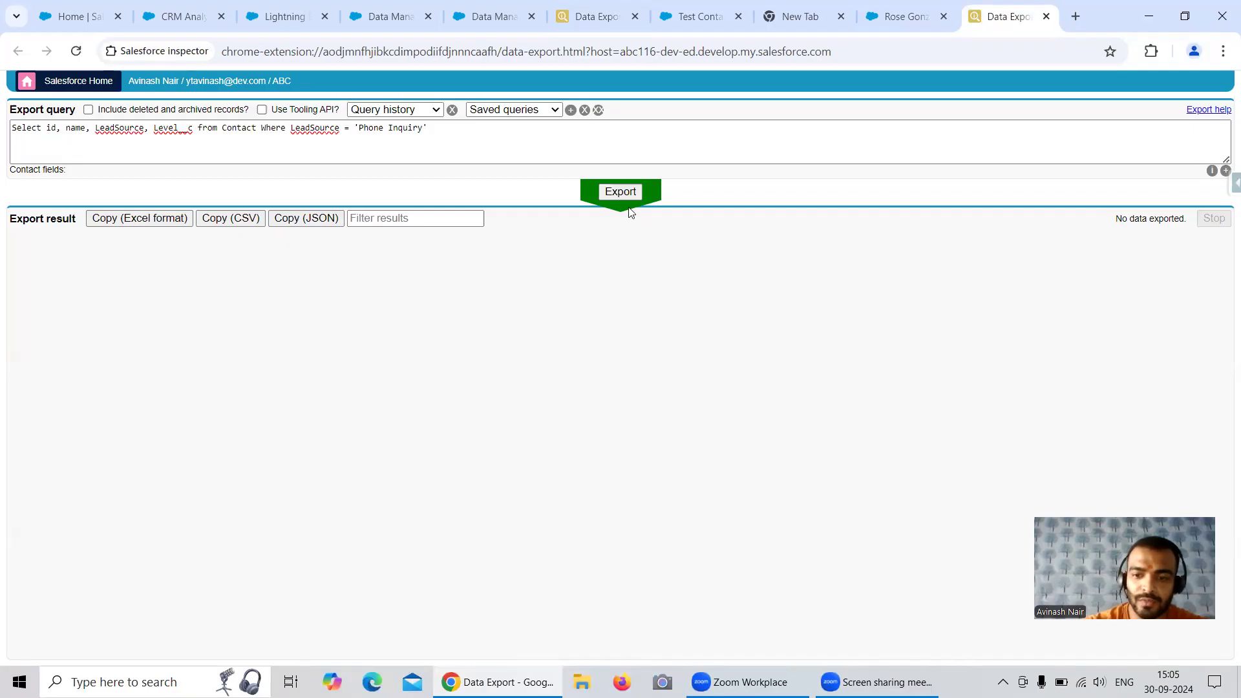
click(282, 12)
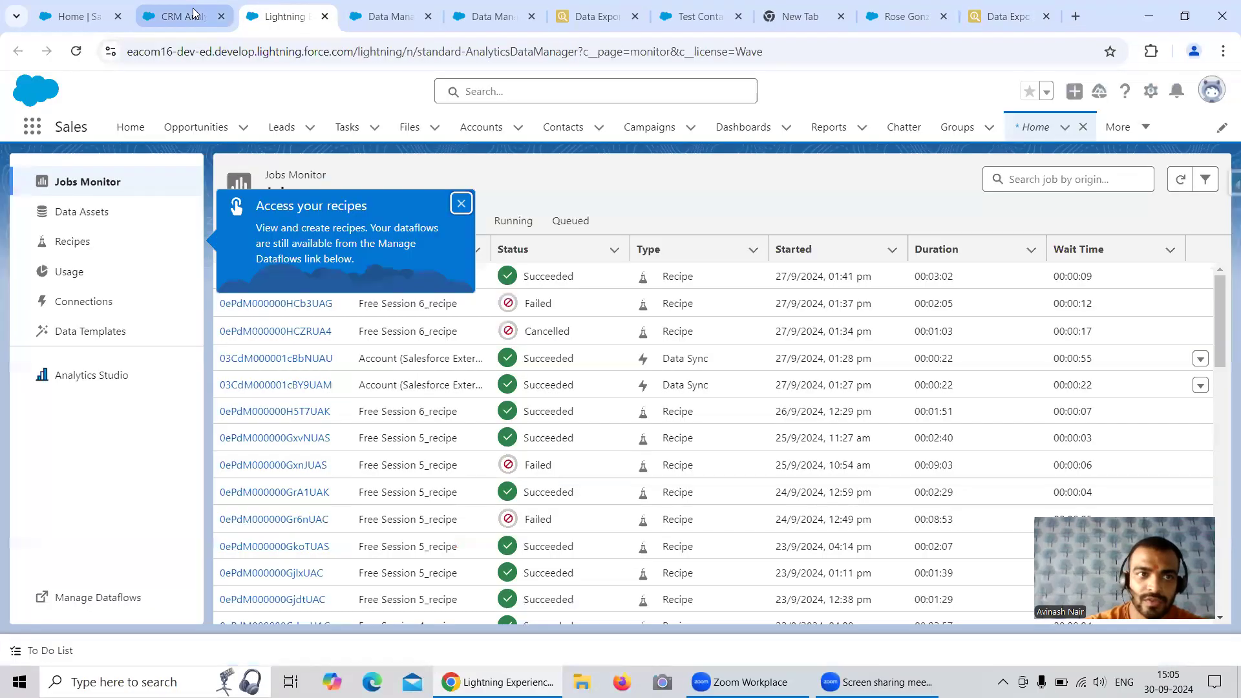
click(183, 16)
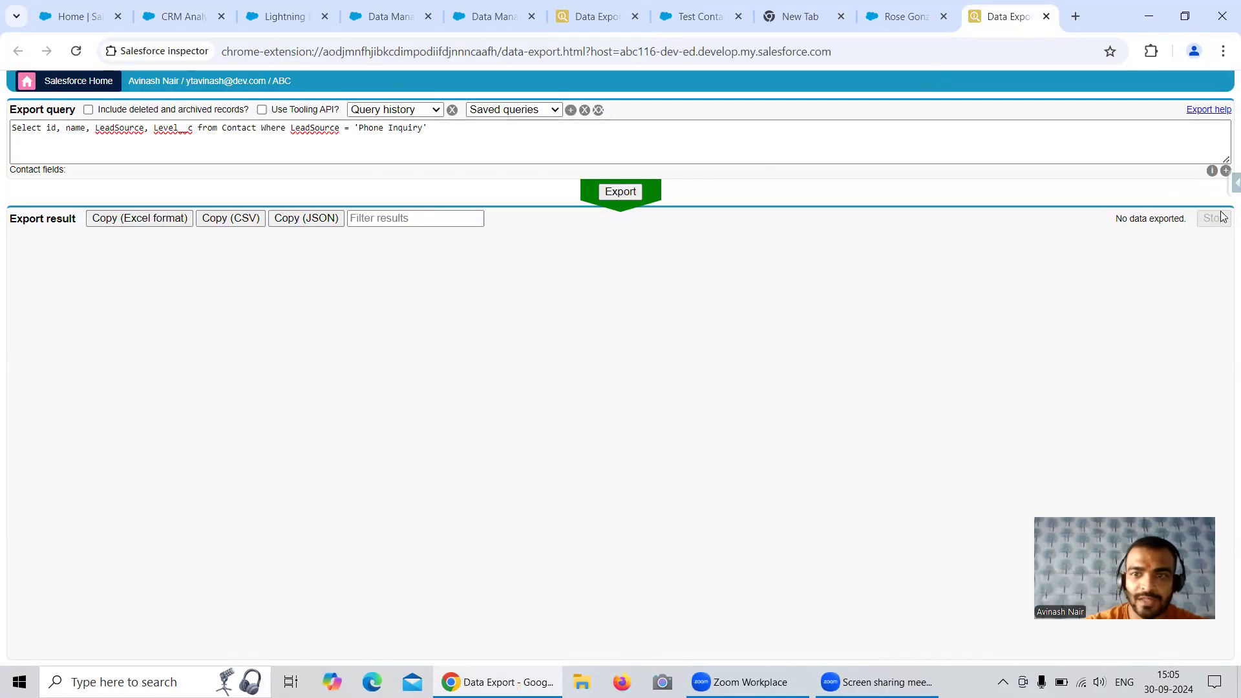
Open a second Data Export for the external org and run the query Select id, name, LeadSource, Level__c from Contact
click(1234, 183)
right_click(1099, 451)
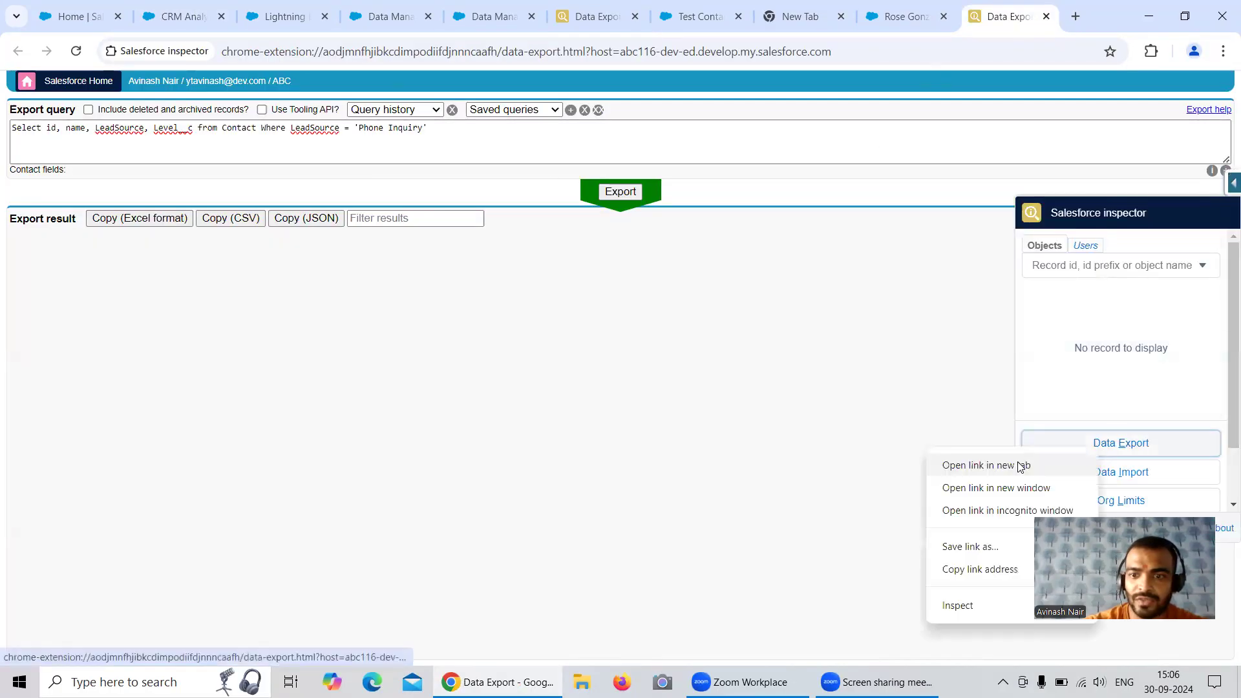
click(999, 466)
key(ctrl+Tab)
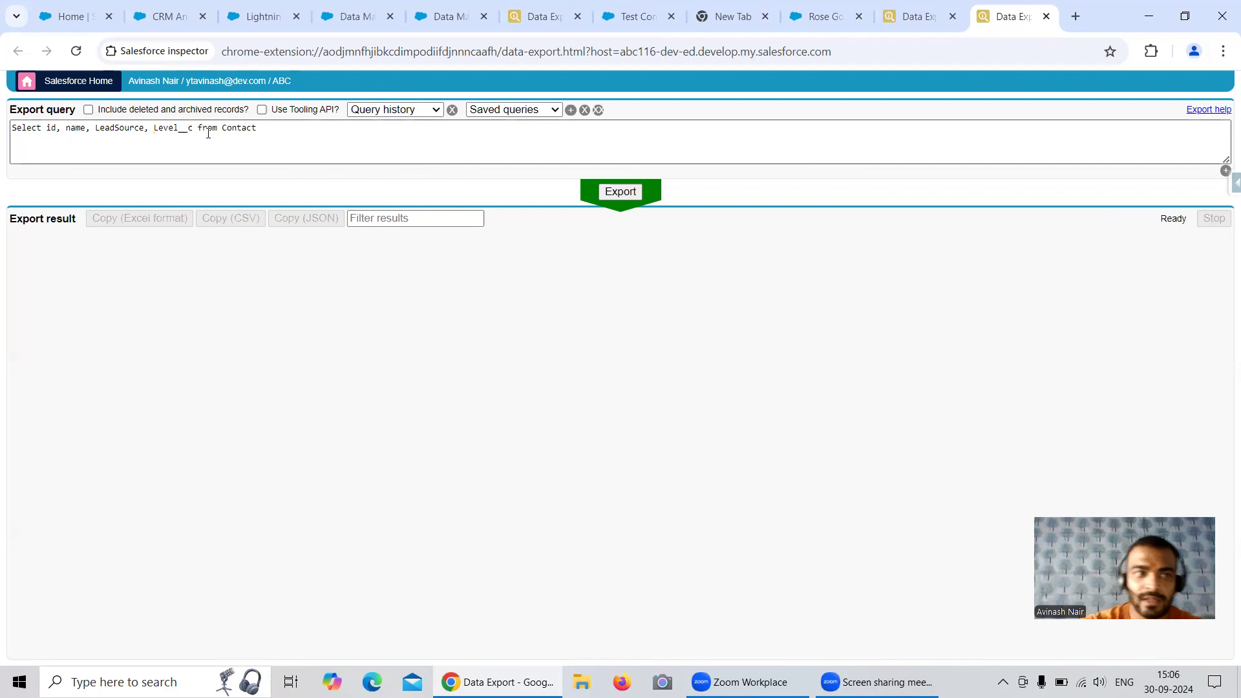
click(627, 194)
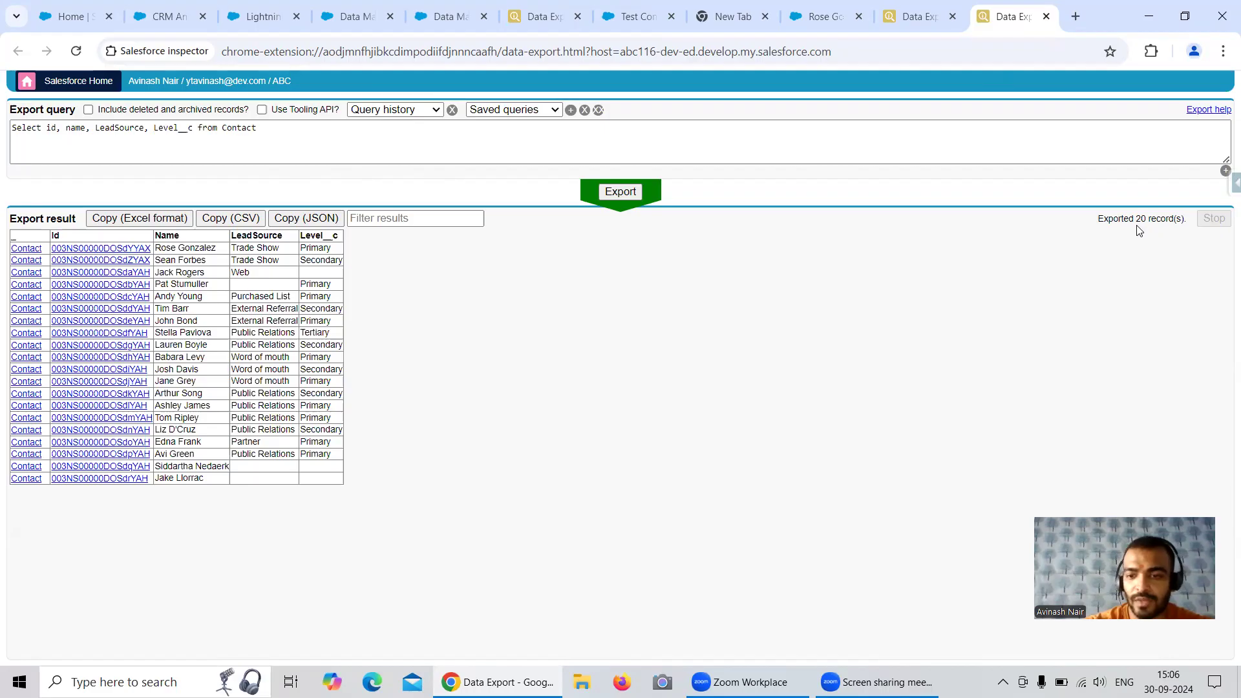
Compare the LeadSource = 'Phone Inquiry' condition in the filtered Contact query with the unfiltered export
click(922, 24)
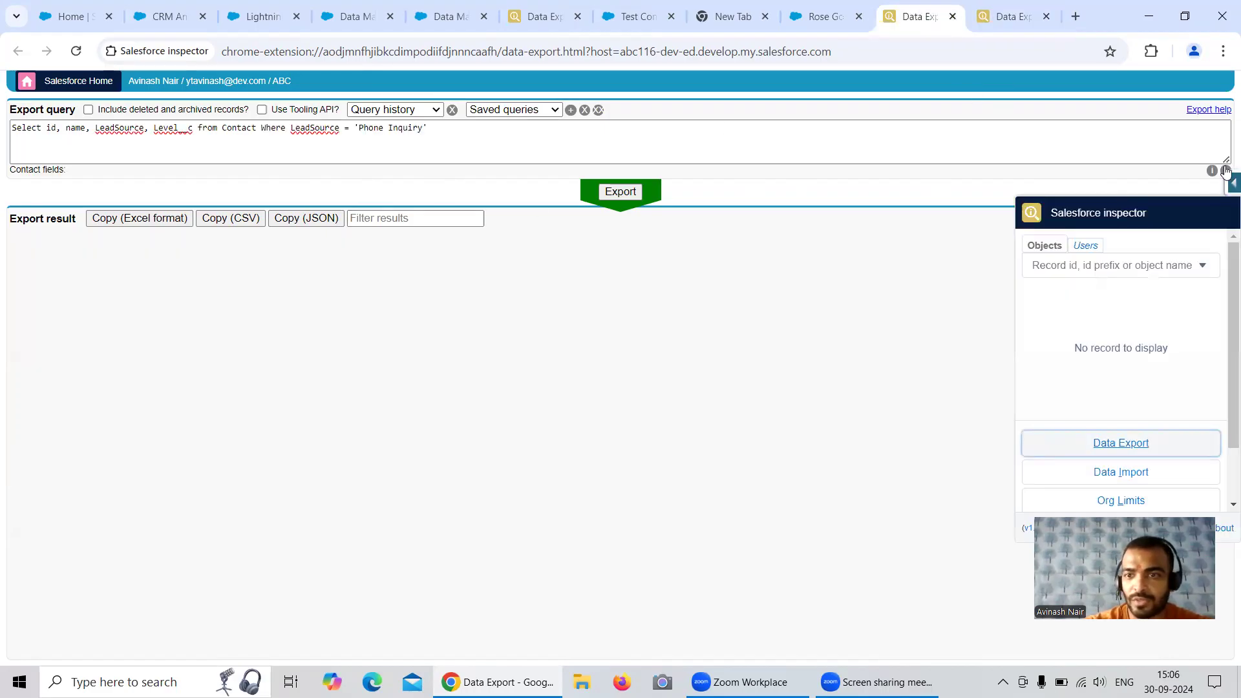
click(965, 188)
drag(292, 128, 446, 126)
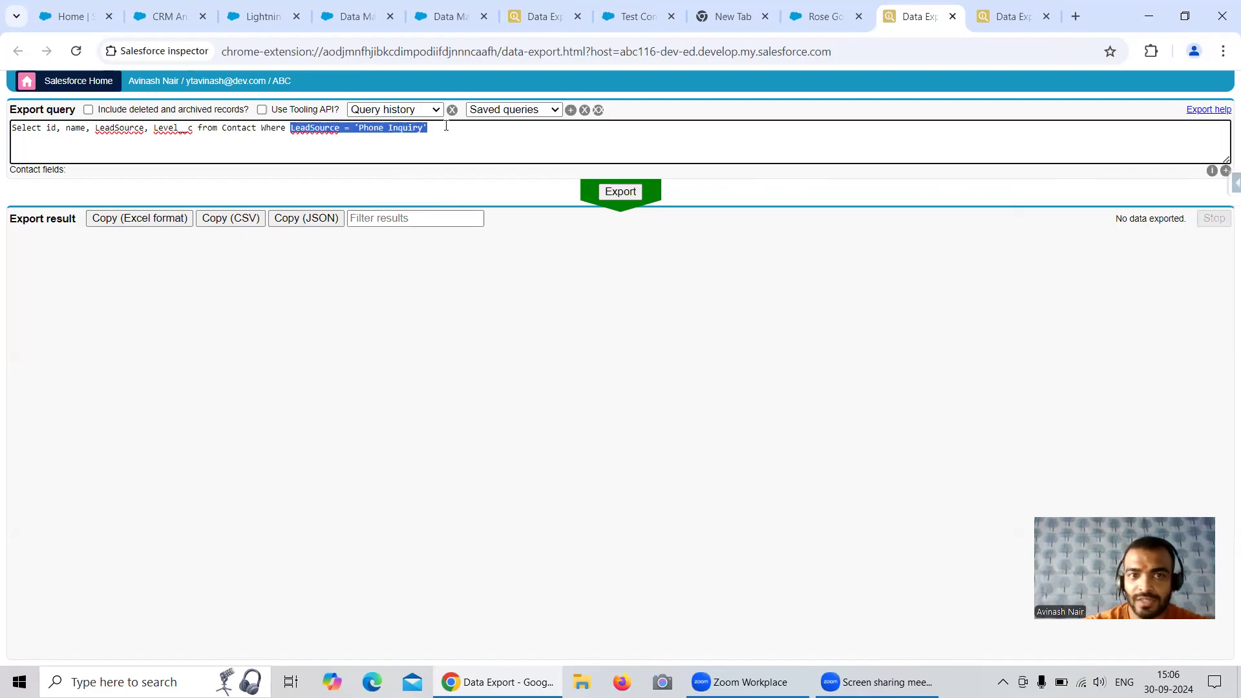
click(1004, 22)
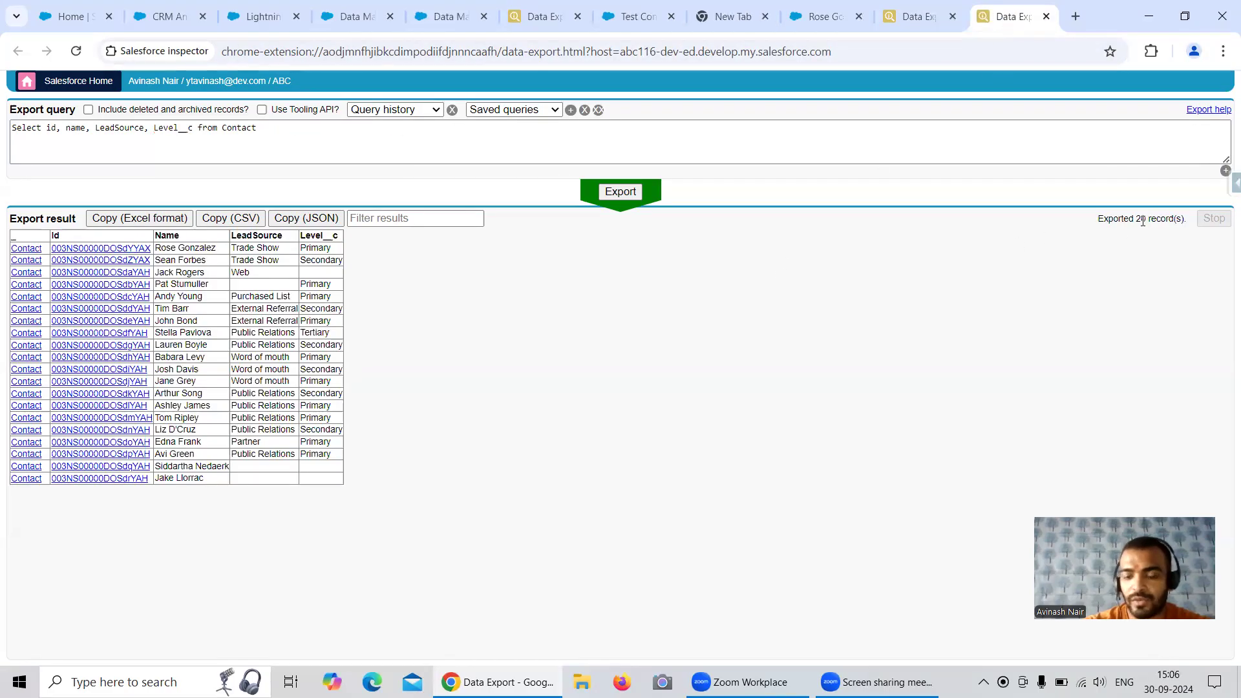
Refresh the Data Manager job monitor and read the full error message of the latest Free Session 7 recipe run
click(414, 26)
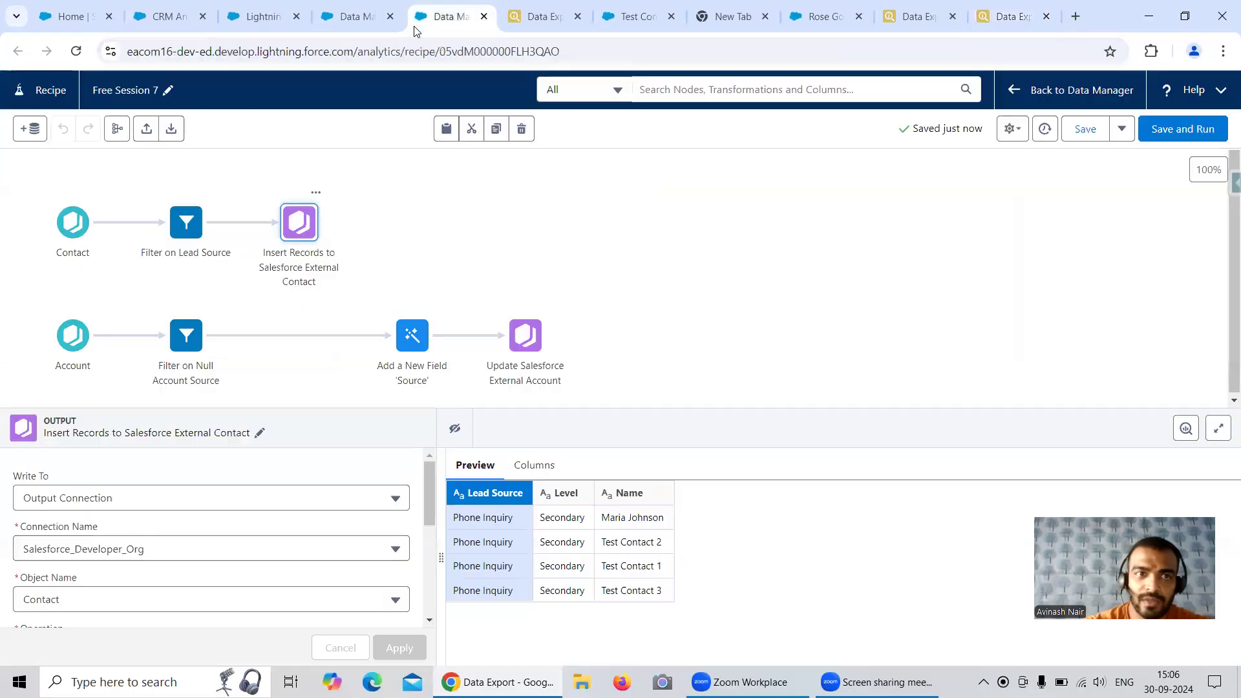
click(368, 27)
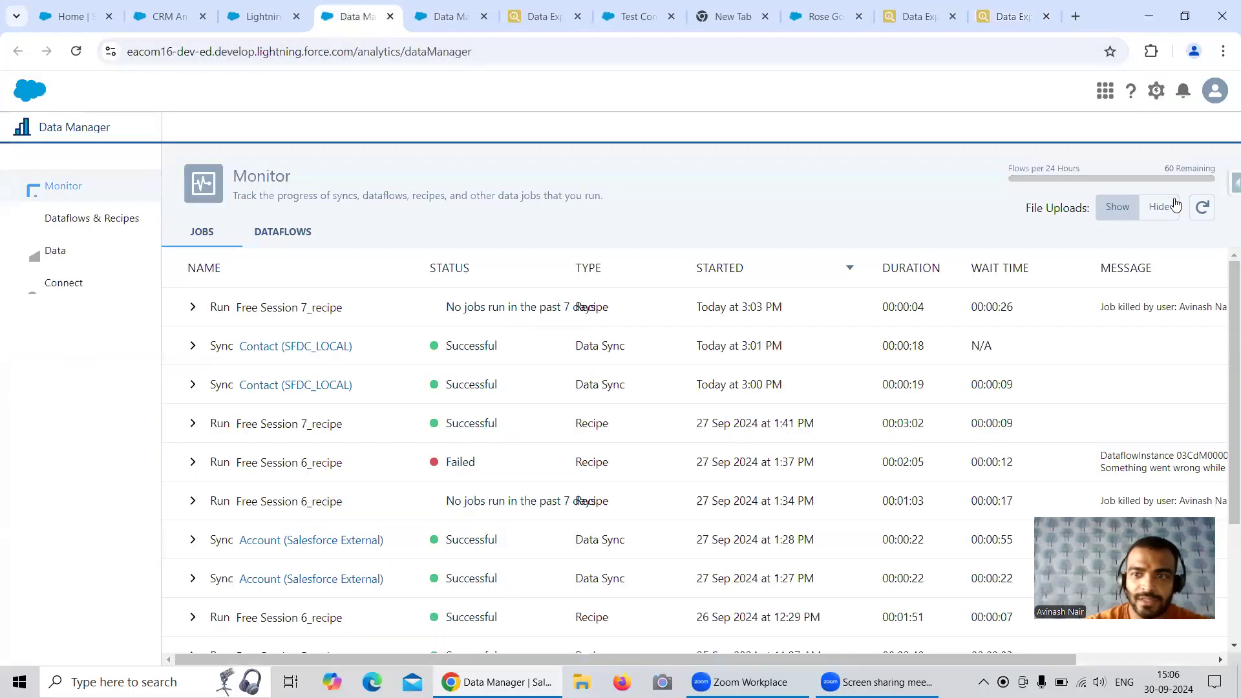
click(1202, 208)
click(1202, 210)
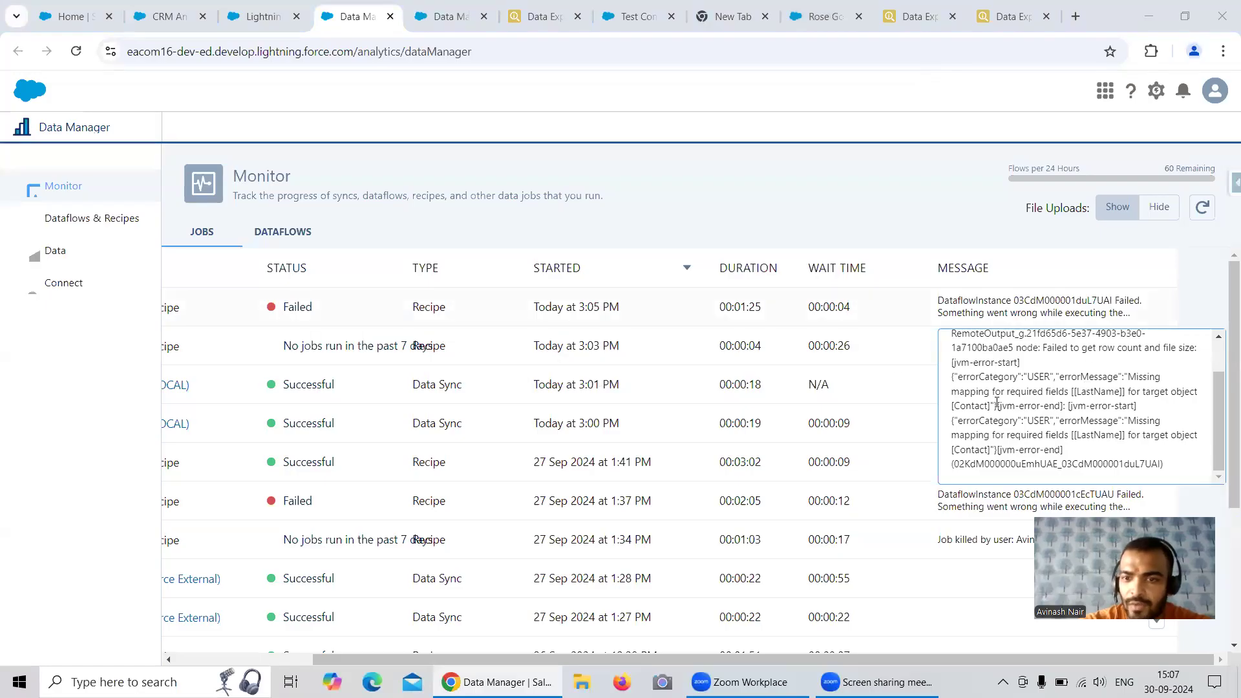
drag(1126, 374, 1181, 466)
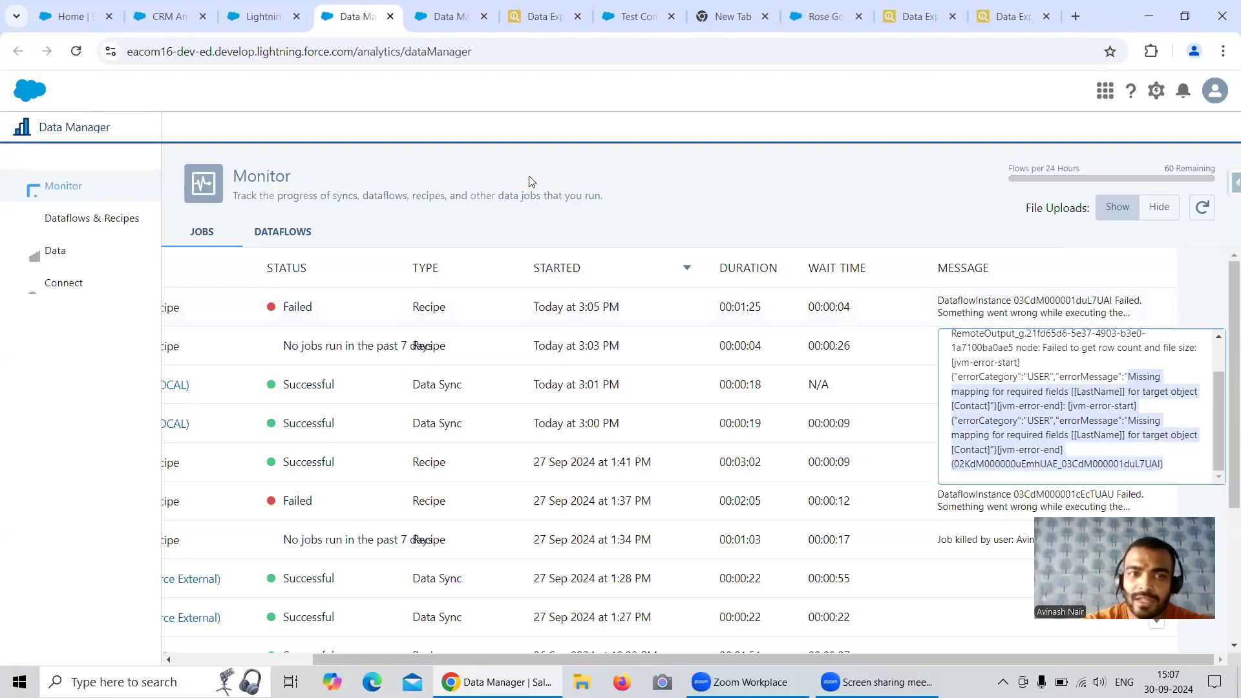
Review the recipe's Contact input columns, discard the open edit on the external org's contact record, and check its edit form for required fields
click(449, 16)
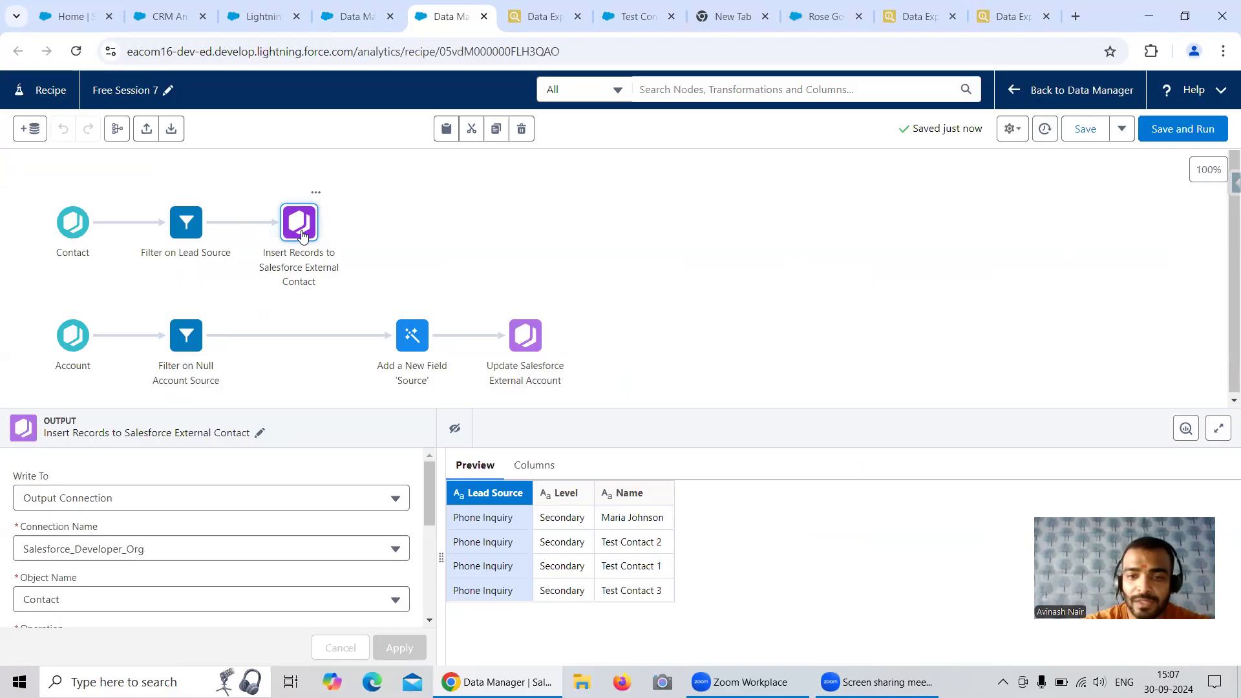
click(73, 231)
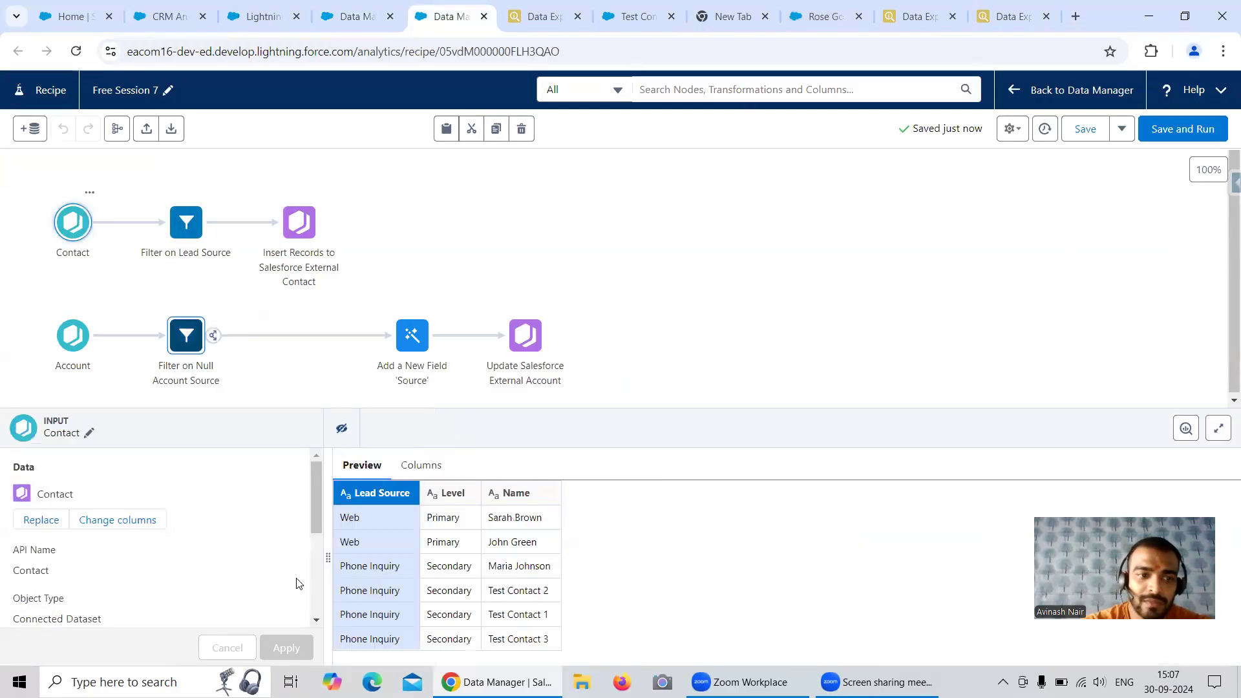
click(815, 19)
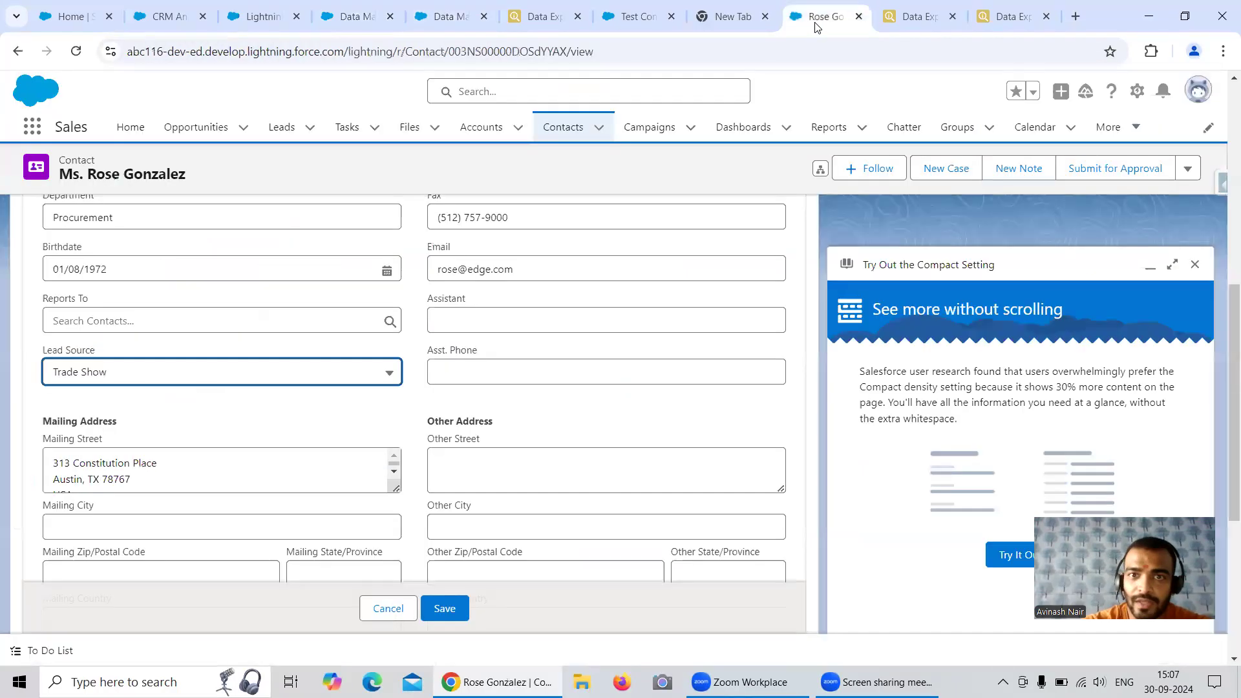
click(391, 608)
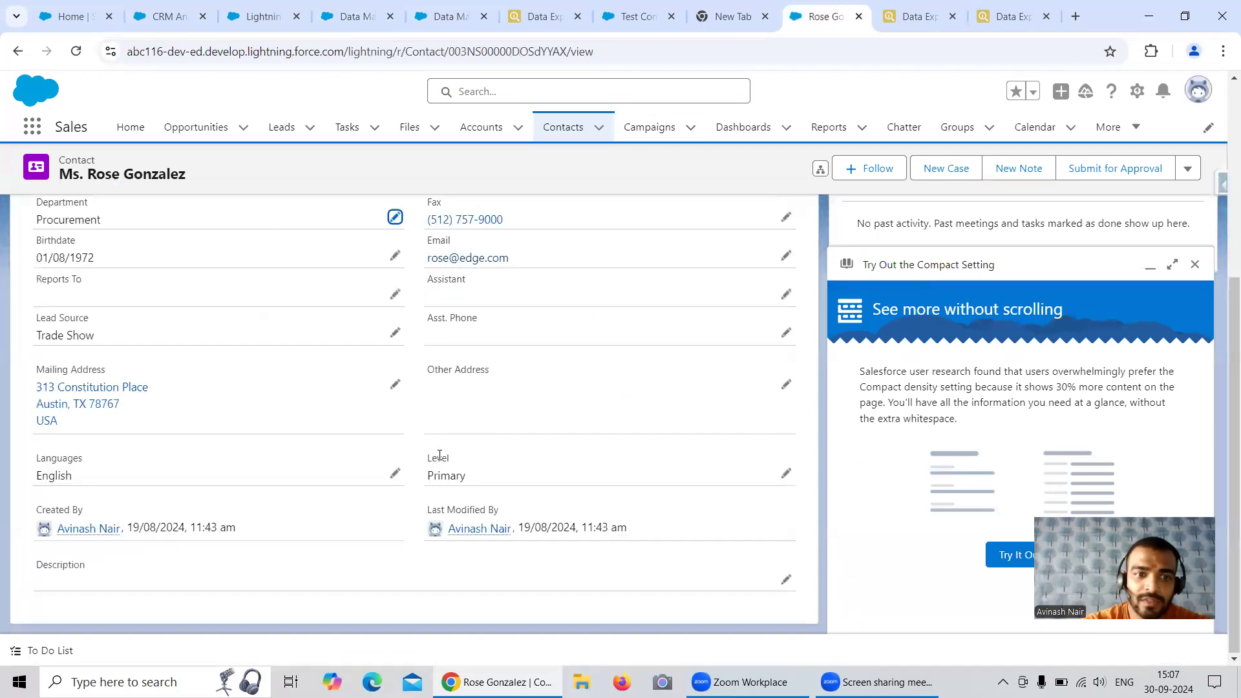
scroll(438, 449, up, 2)
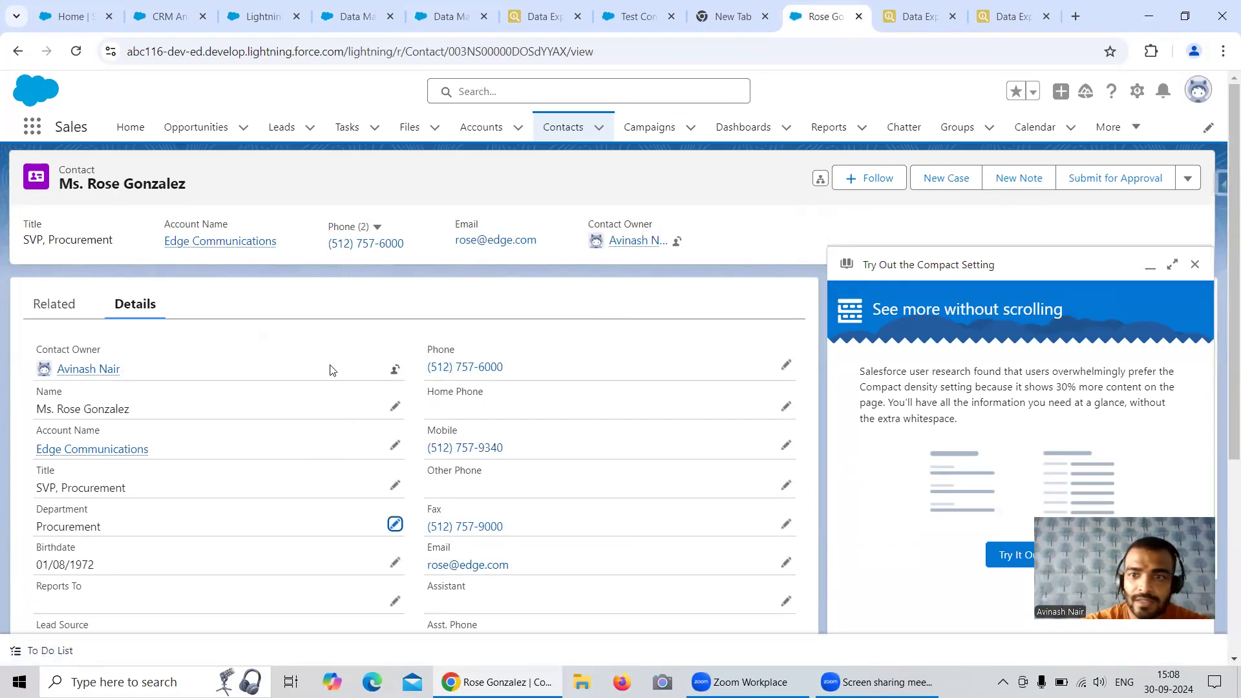
click(395, 406)
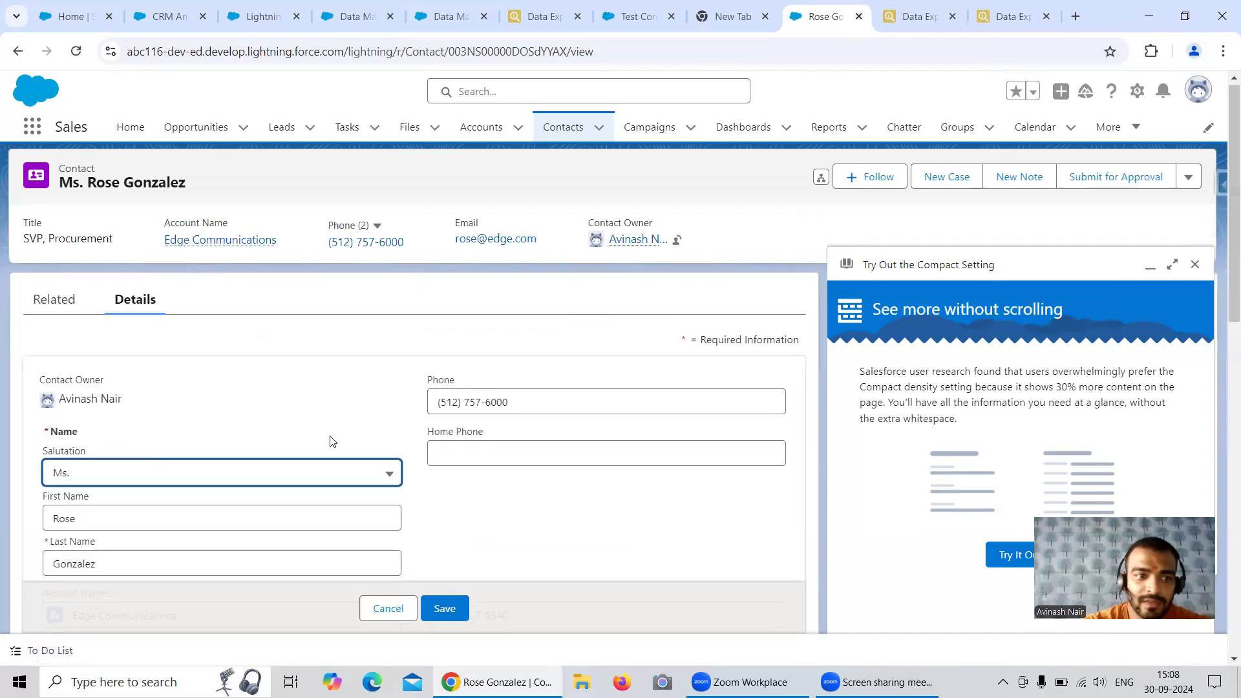
scroll(291, 438, down, 2)
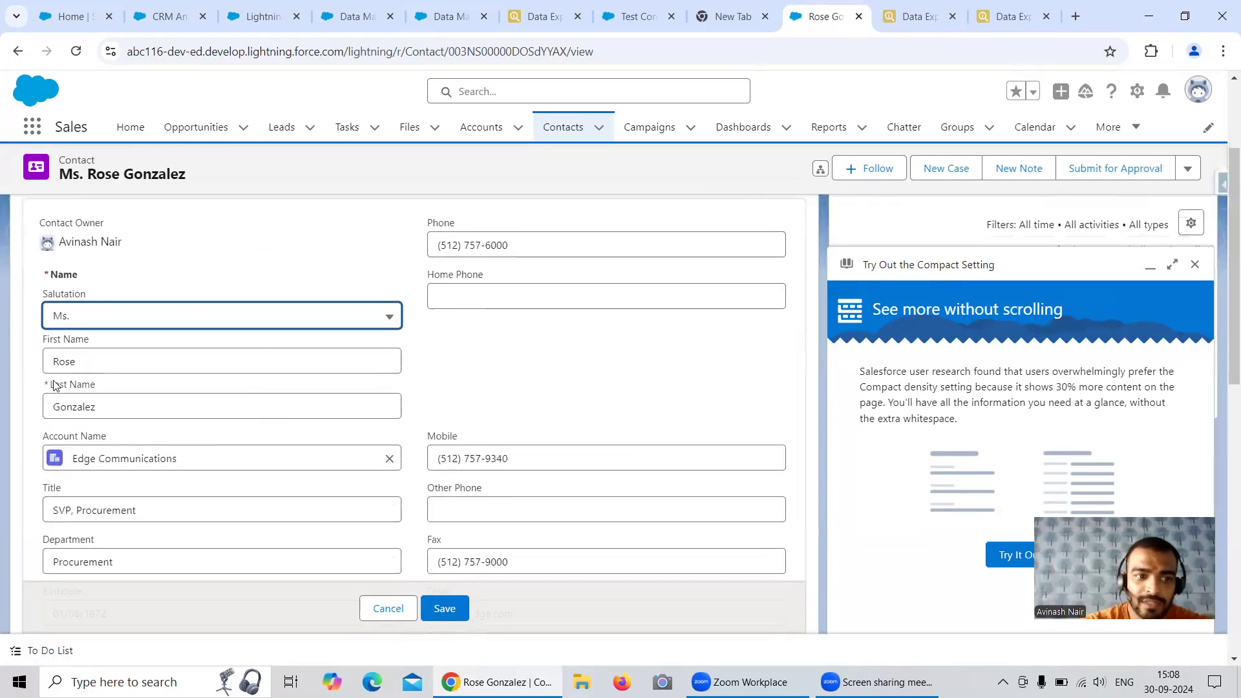
click(54, 385)
scroll(352, 440, down, 3)
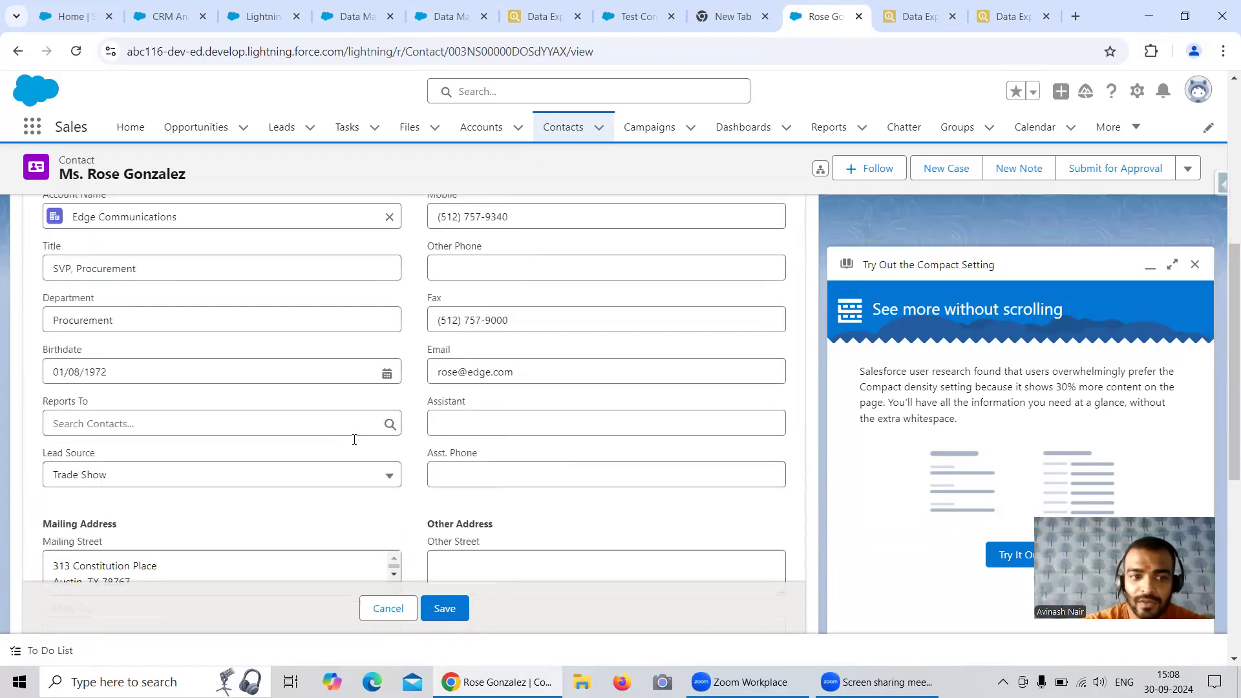
scroll(354, 439, down, 4)
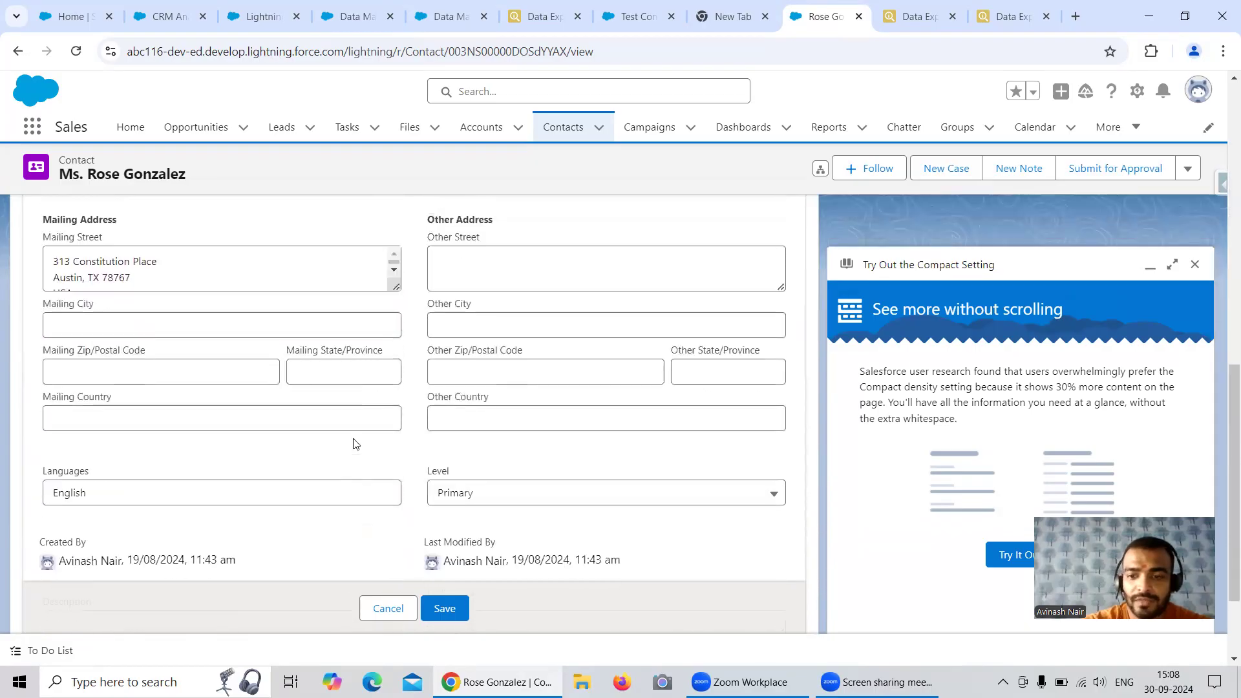
scroll(354, 439, up, 9)
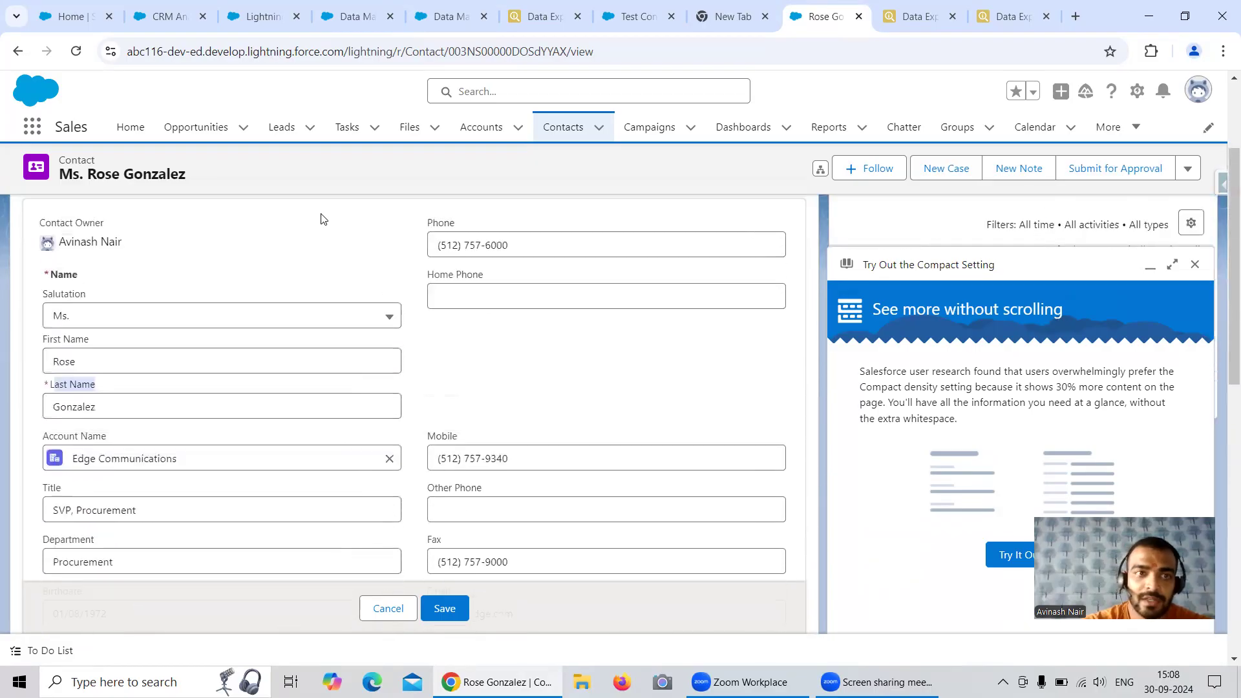
Add the Last Name column to the recipe's Contact input node
click(434, 23)
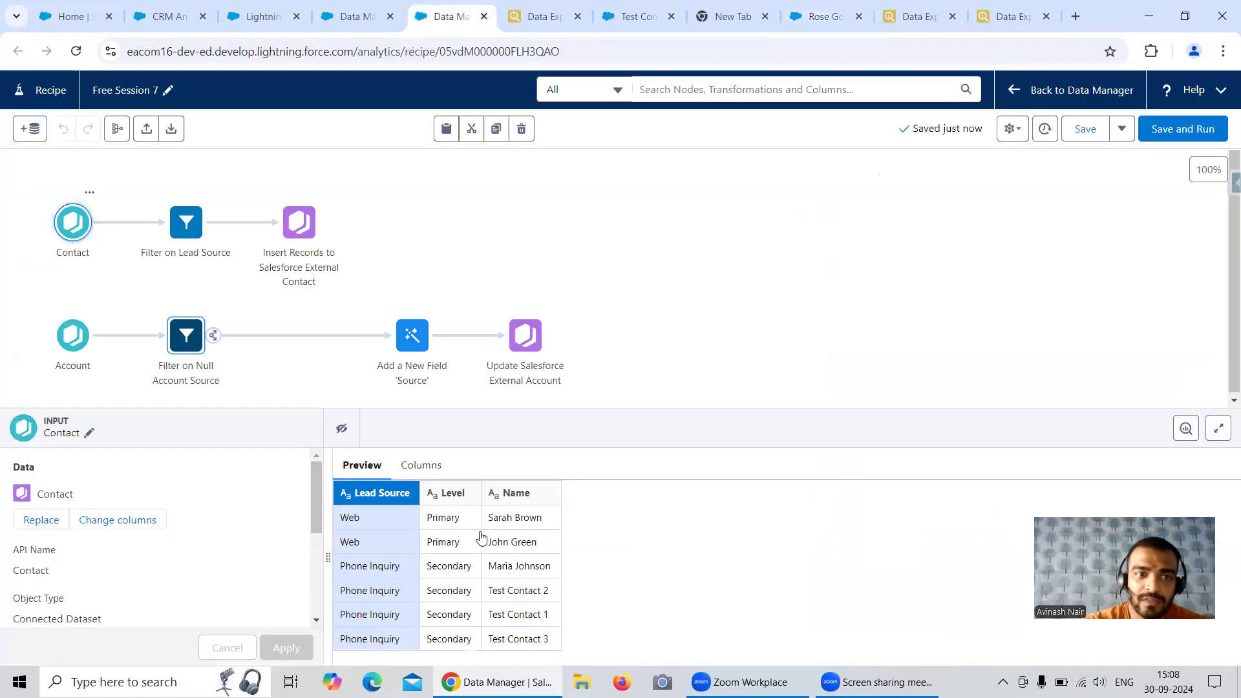
click(80, 225)
click(80, 225)
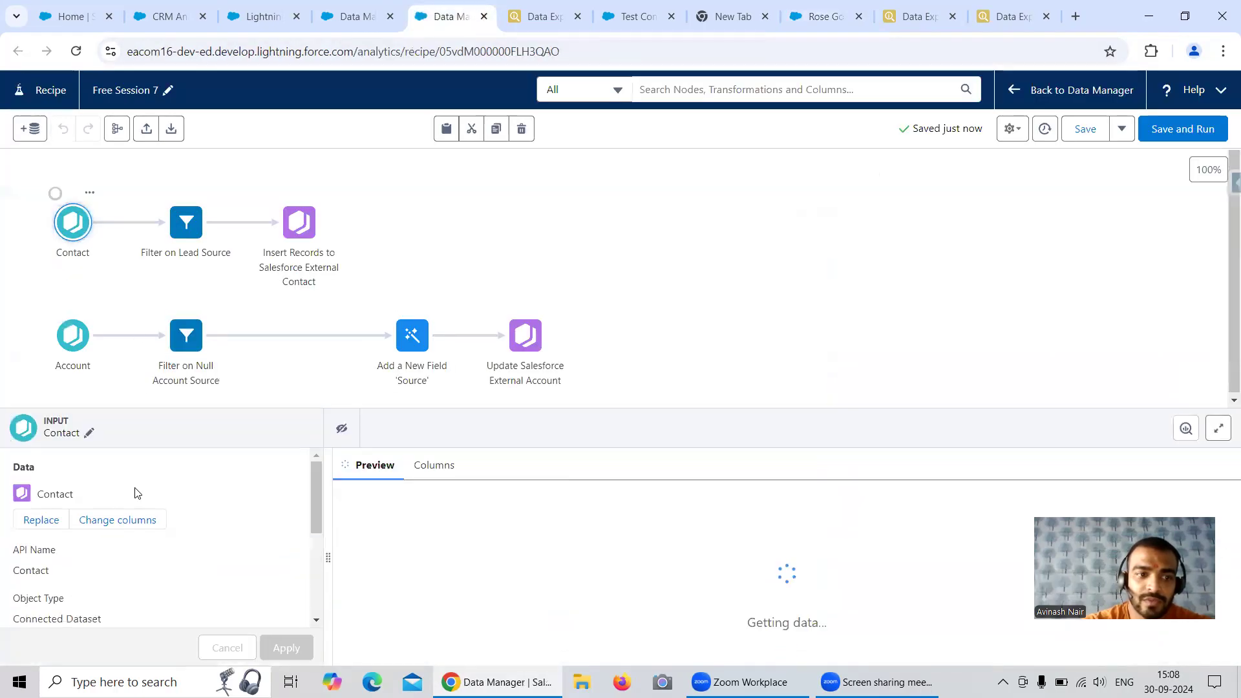
click(127, 518)
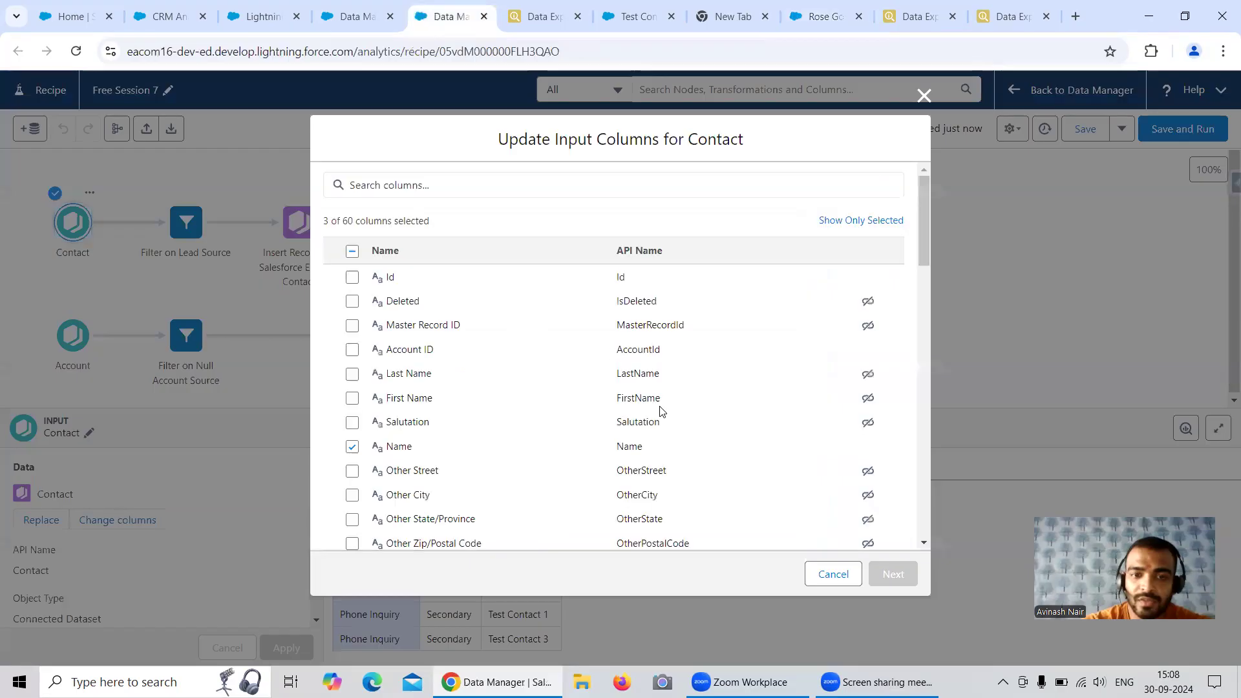
click(532, 186)
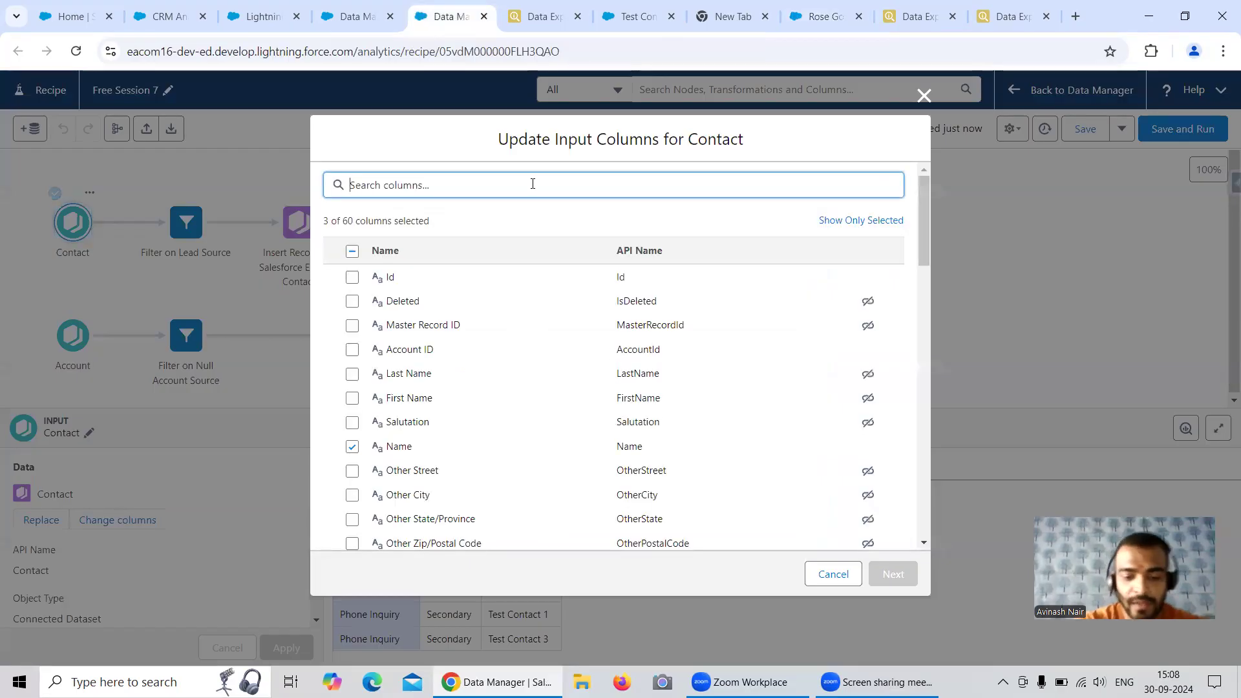
text(Last)
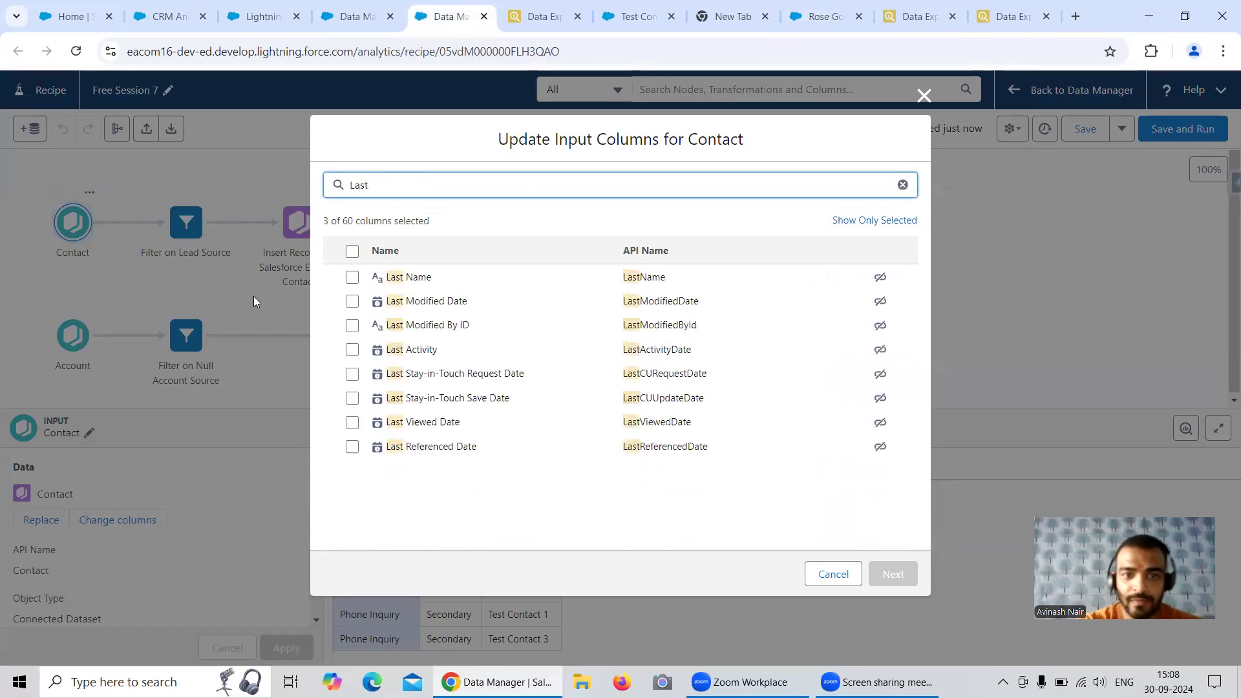
click(352, 277)
click(891, 575)
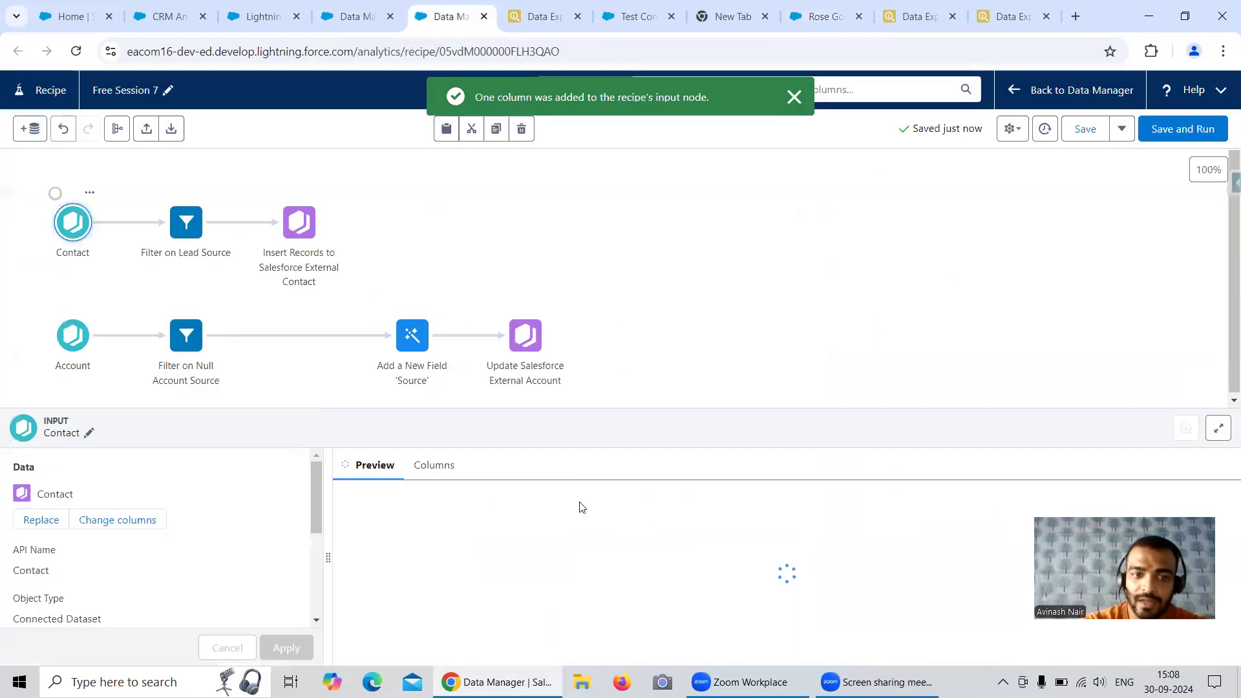
Map the Last Name recipe column to LastName in the Insert Records to Salesforce External Contact output and apply the mapping
click(300, 223)
scroll(362, 508, down, 1)
scroll(362, 508, down, 3)
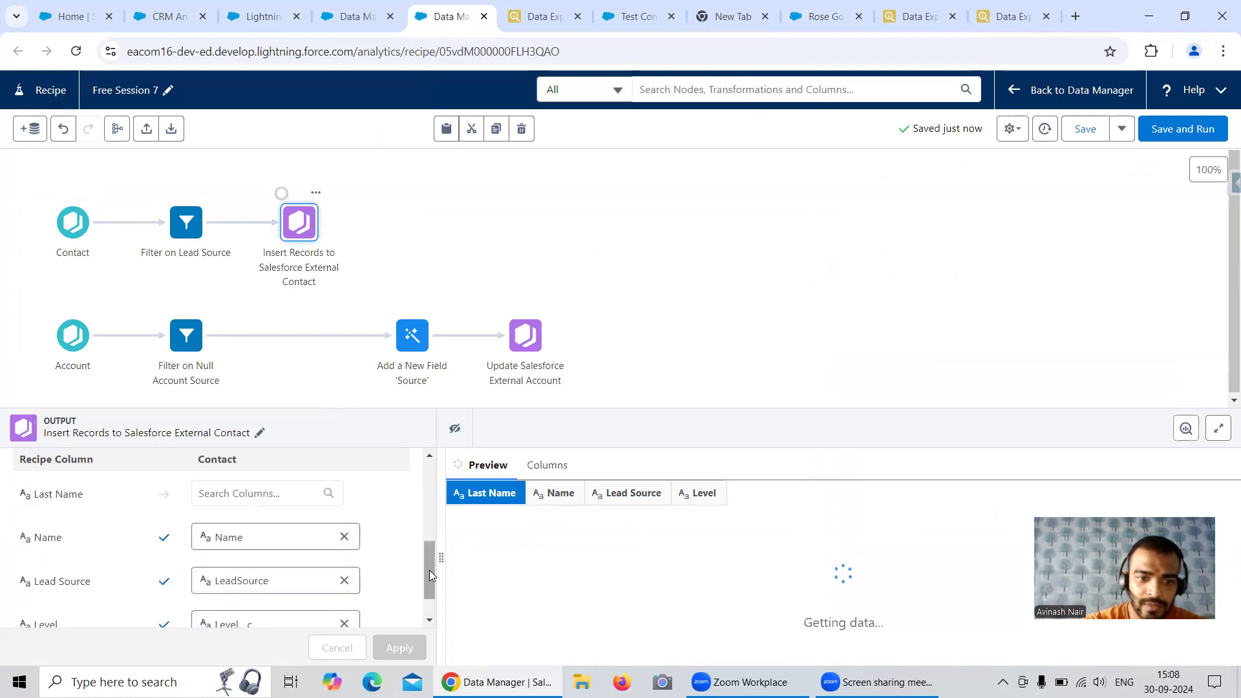
scroll(427, 564, down, 1)
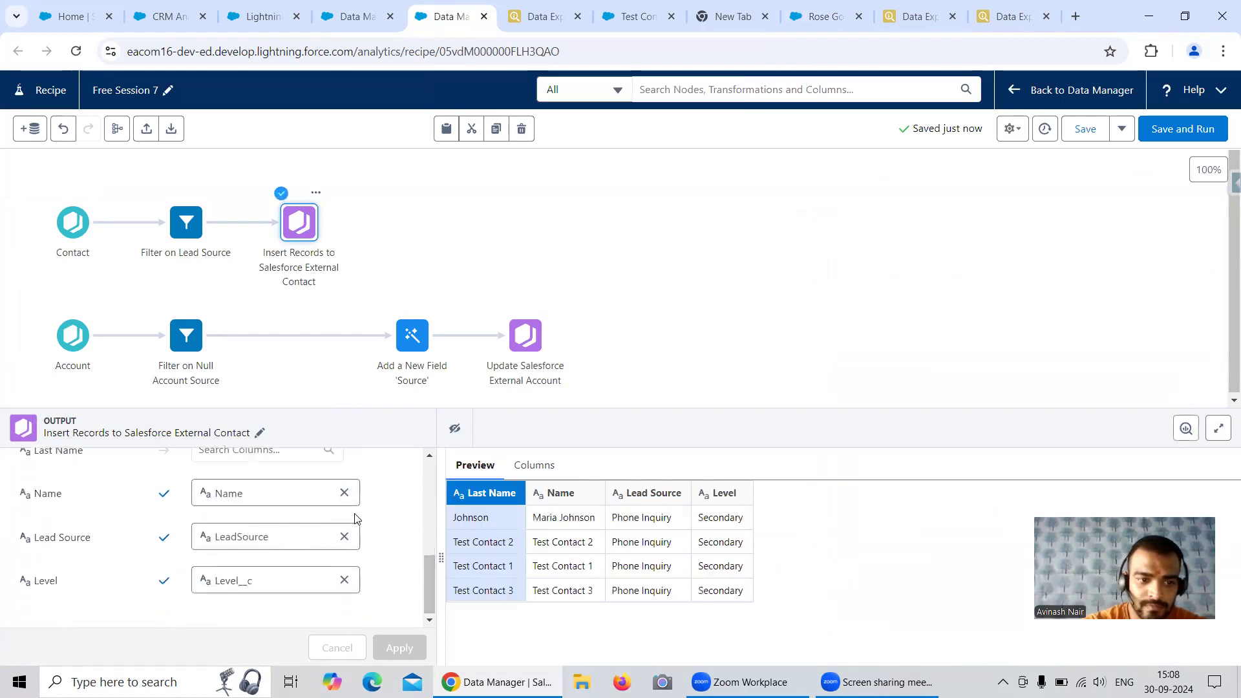
scroll(357, 517, up, 1)
click(223, 529)
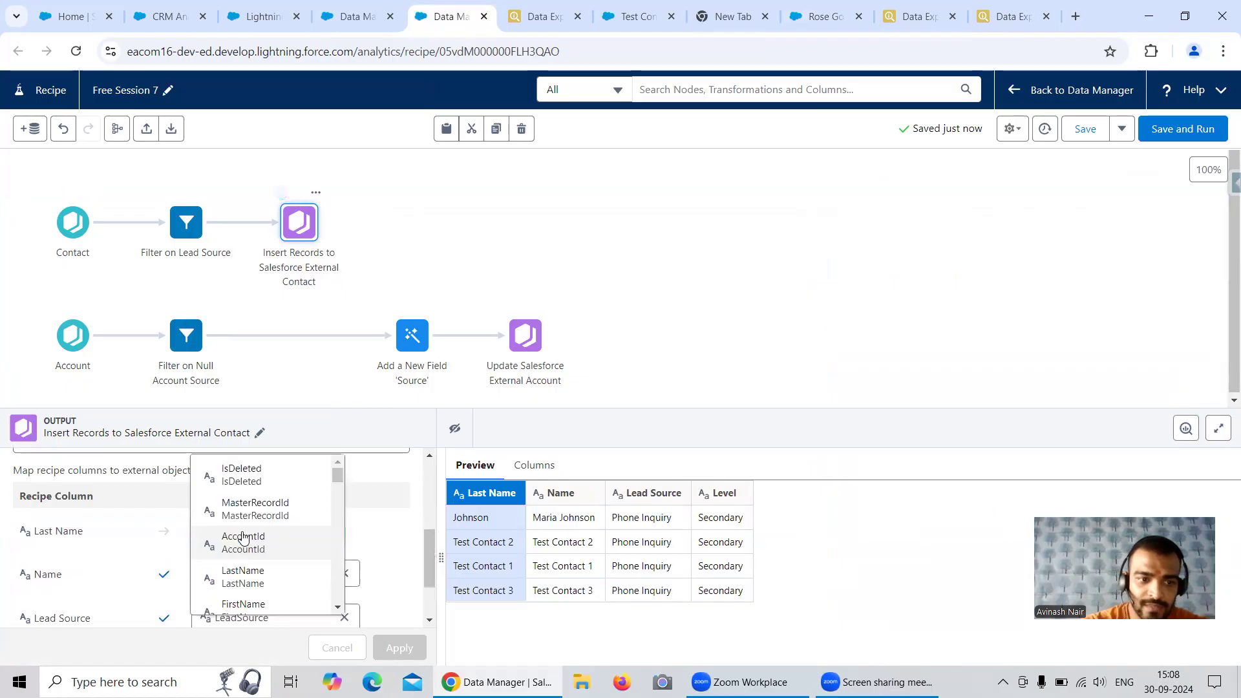
click(260, 564)
click(243, 529)
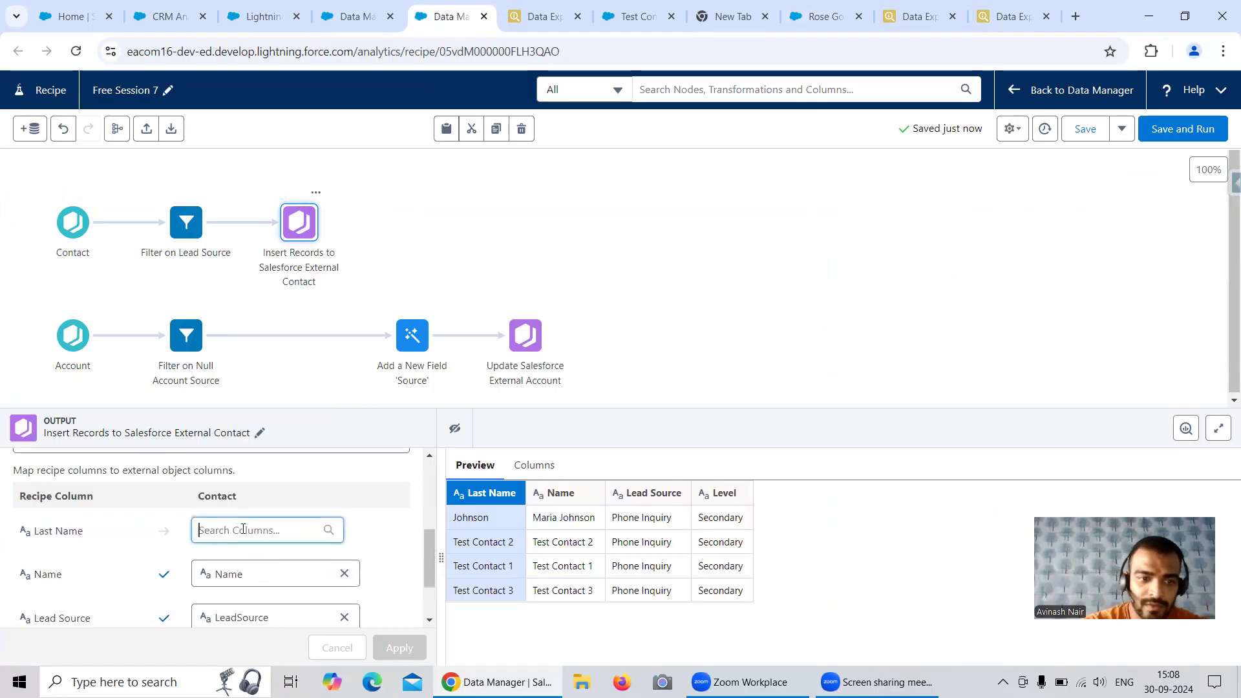
click(258, 581)
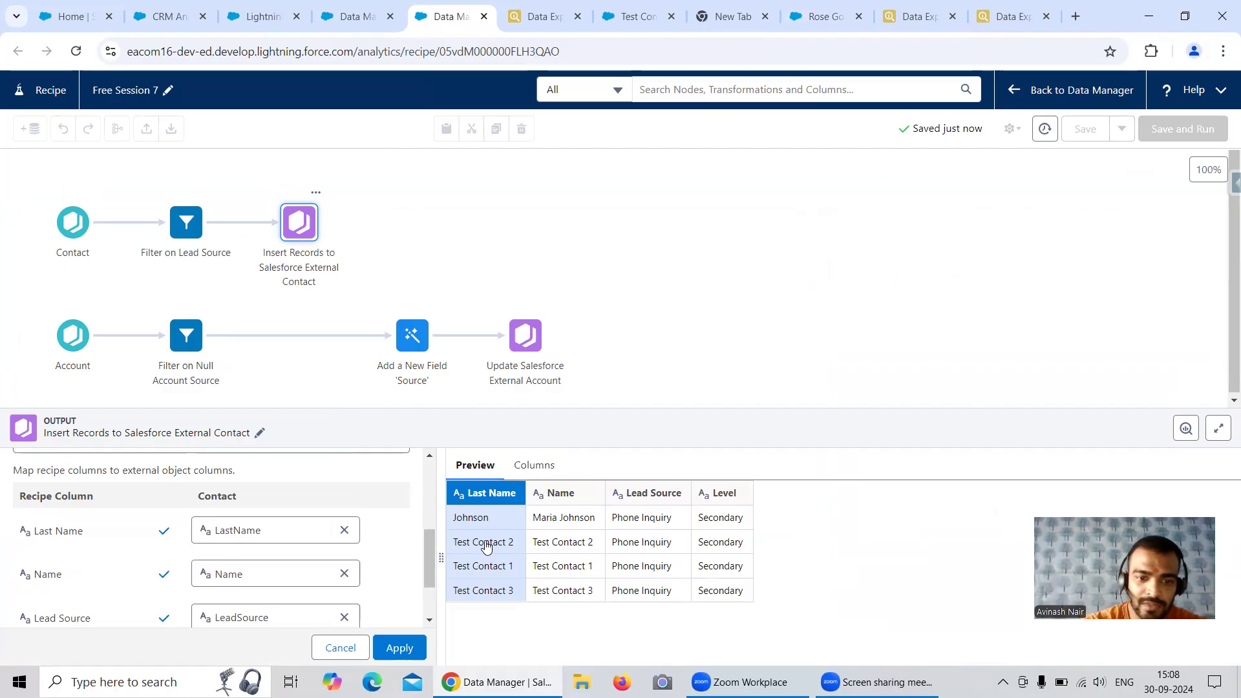
click(410, 651)
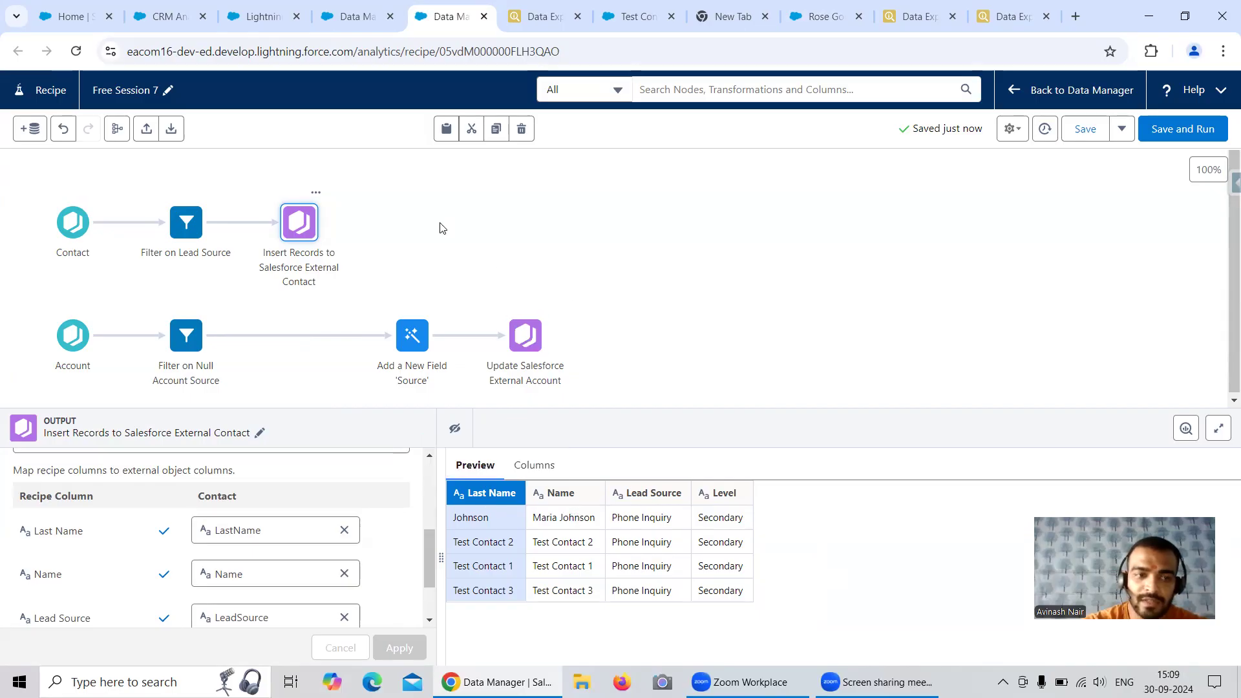
Remove the Name column from the Contact input node
click(72, 223)
click(128, 521)
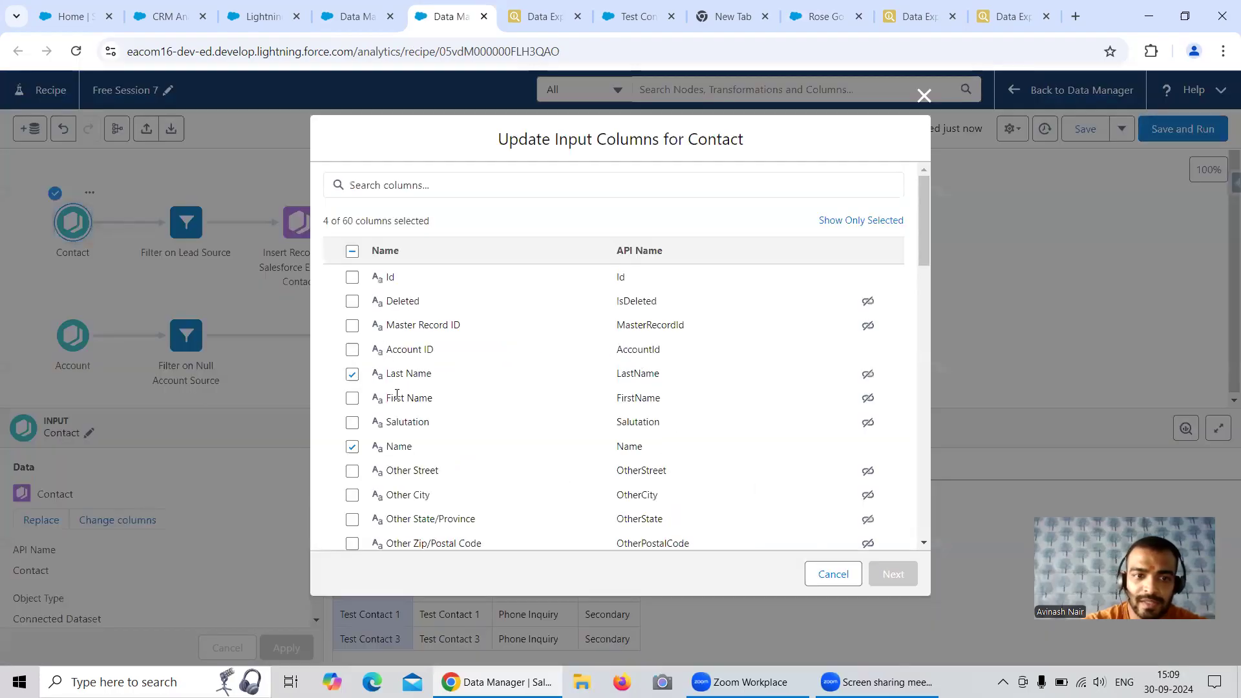
click(352, 446)
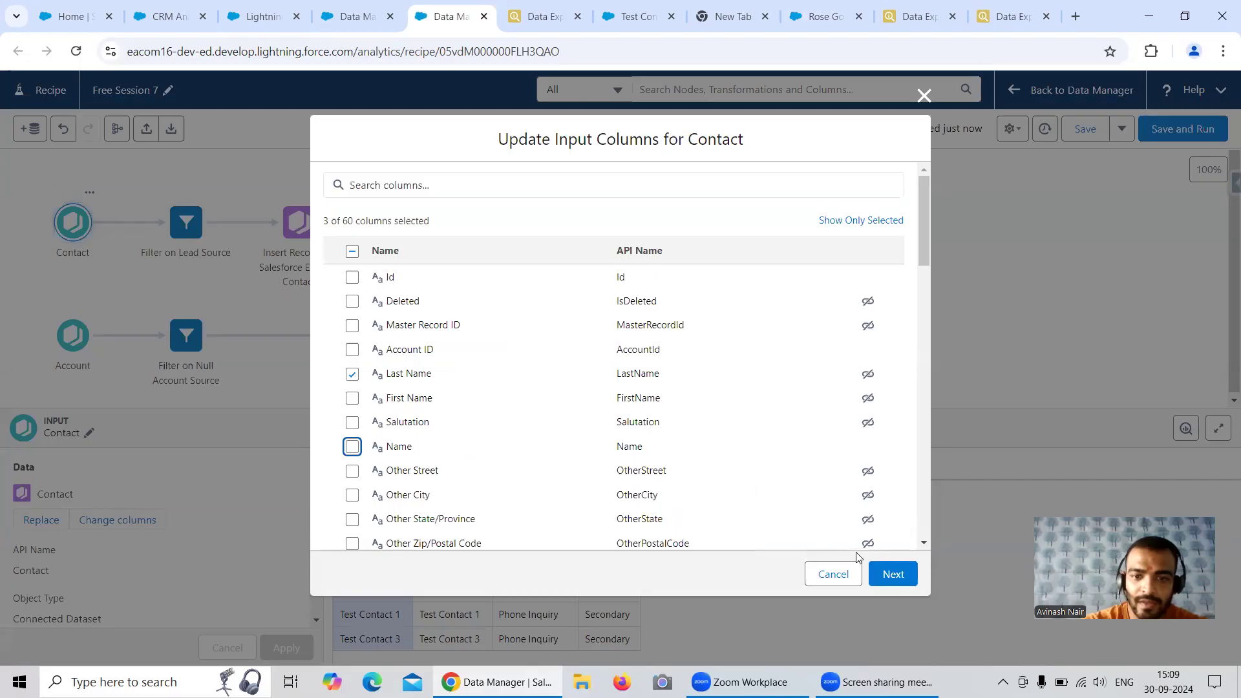
click(892, 574)
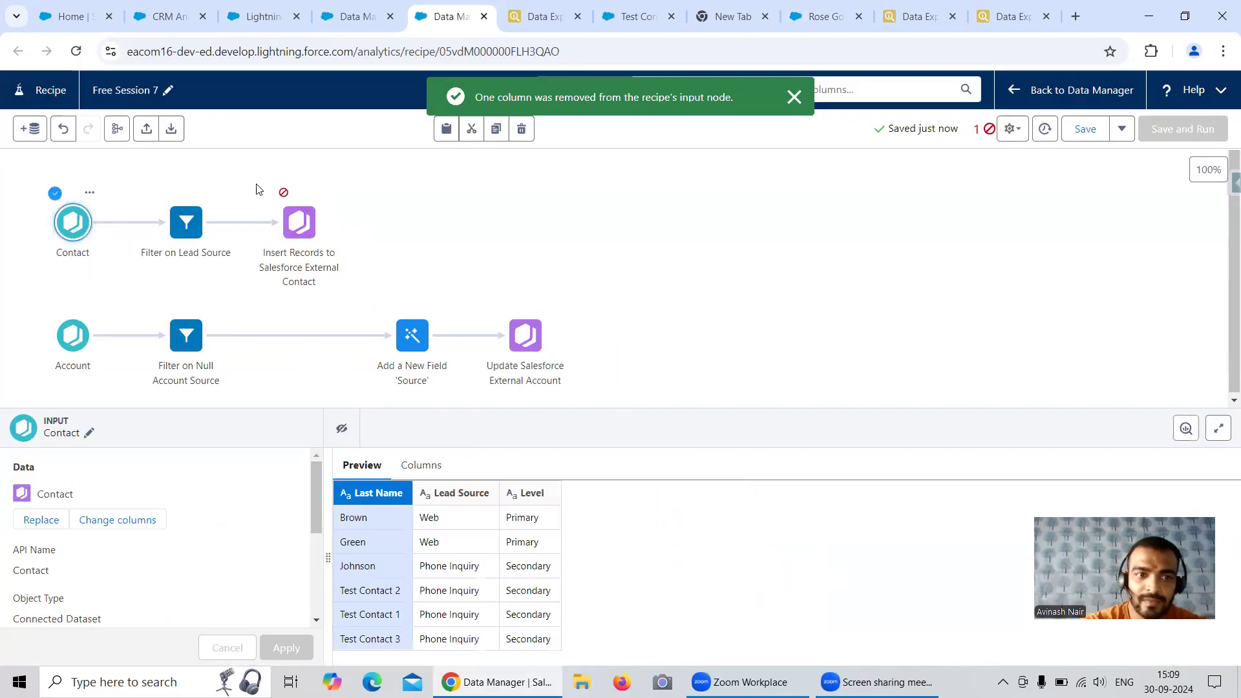
Delete the broken Name mapping from the Insert Records to Salesforce External Contact output and apply the change
click(298, 222)
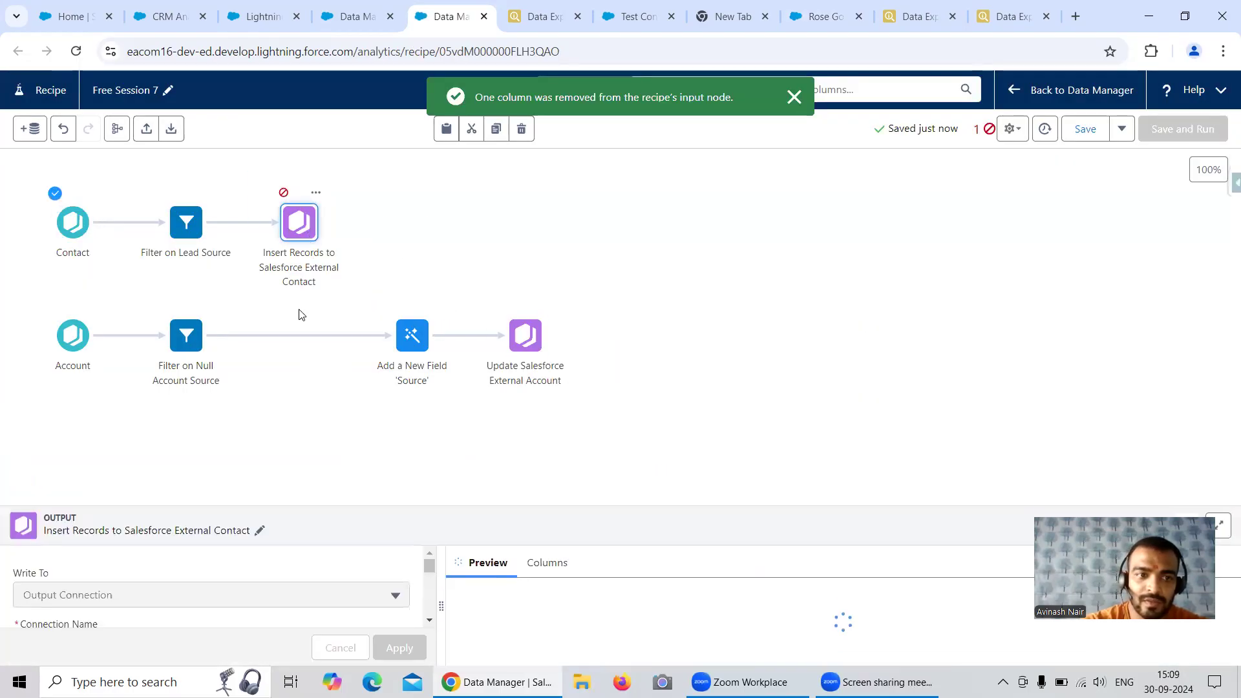
scroll(426, 498, down, 6)
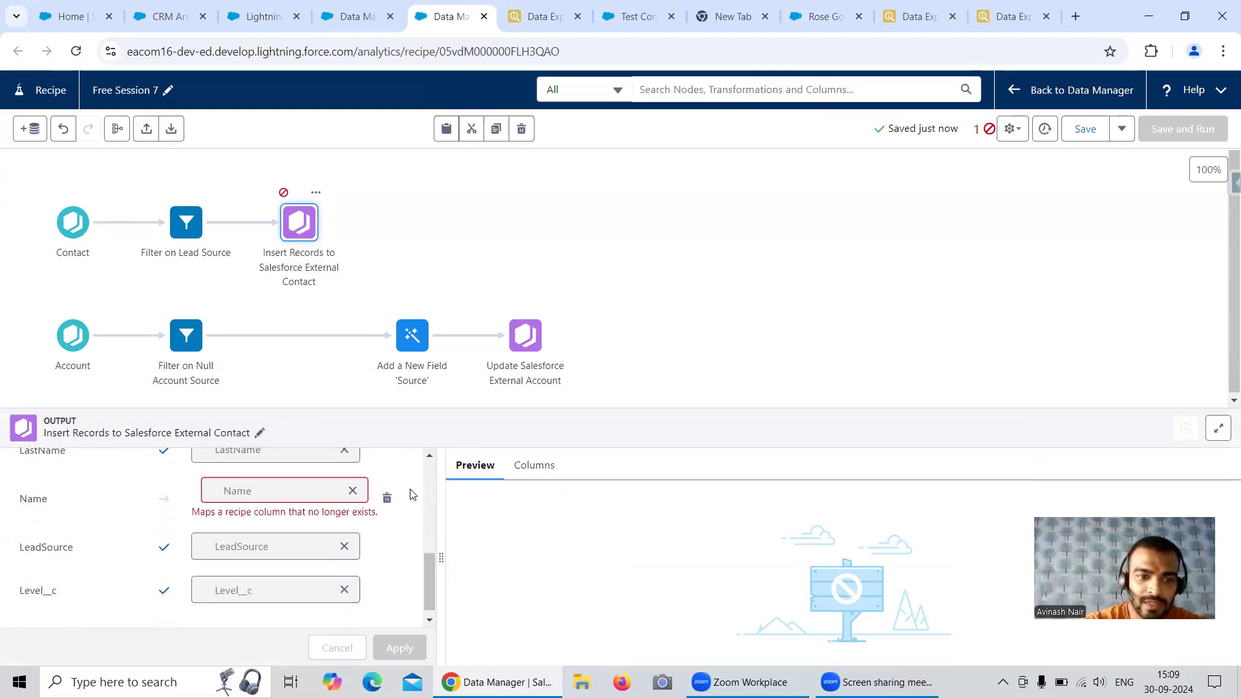
click(387, 501)
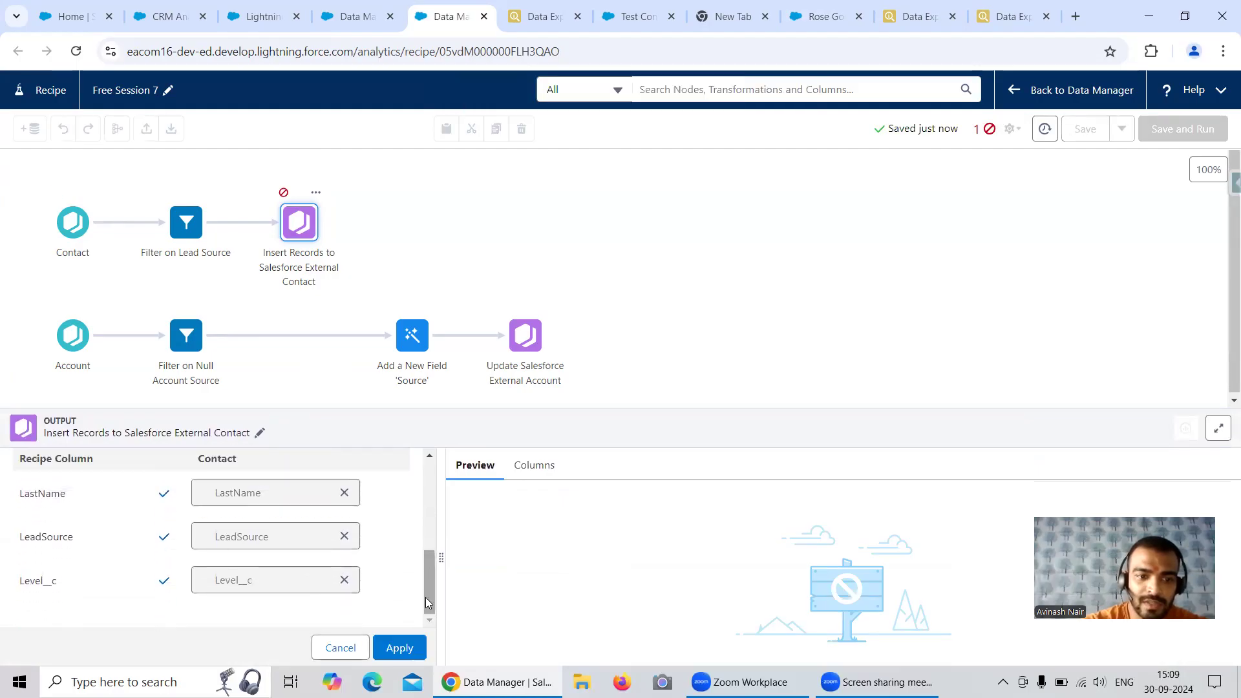
click(402, 647)
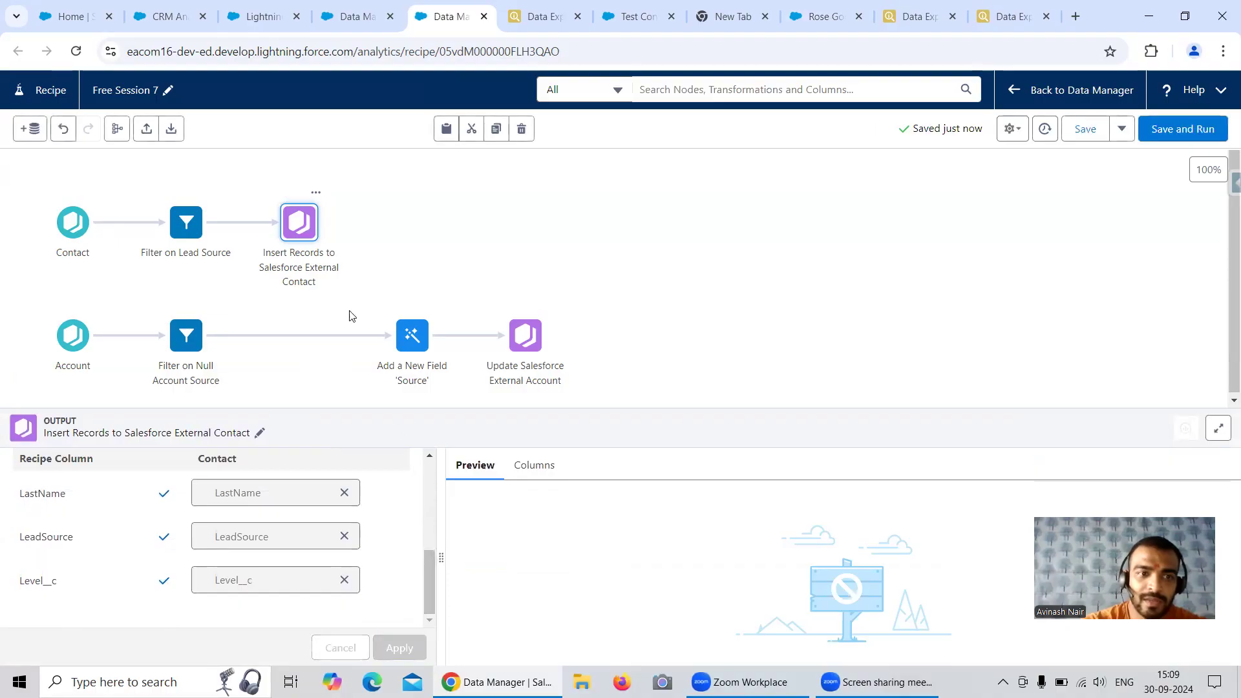
Reload the contact output node's preview and check its Last Name, Lead Source and Level columns
mouse_move(432, 569)
mouse_down()
mouse_move(433, 519)
mouse_move(430, 567)
mouse_up()
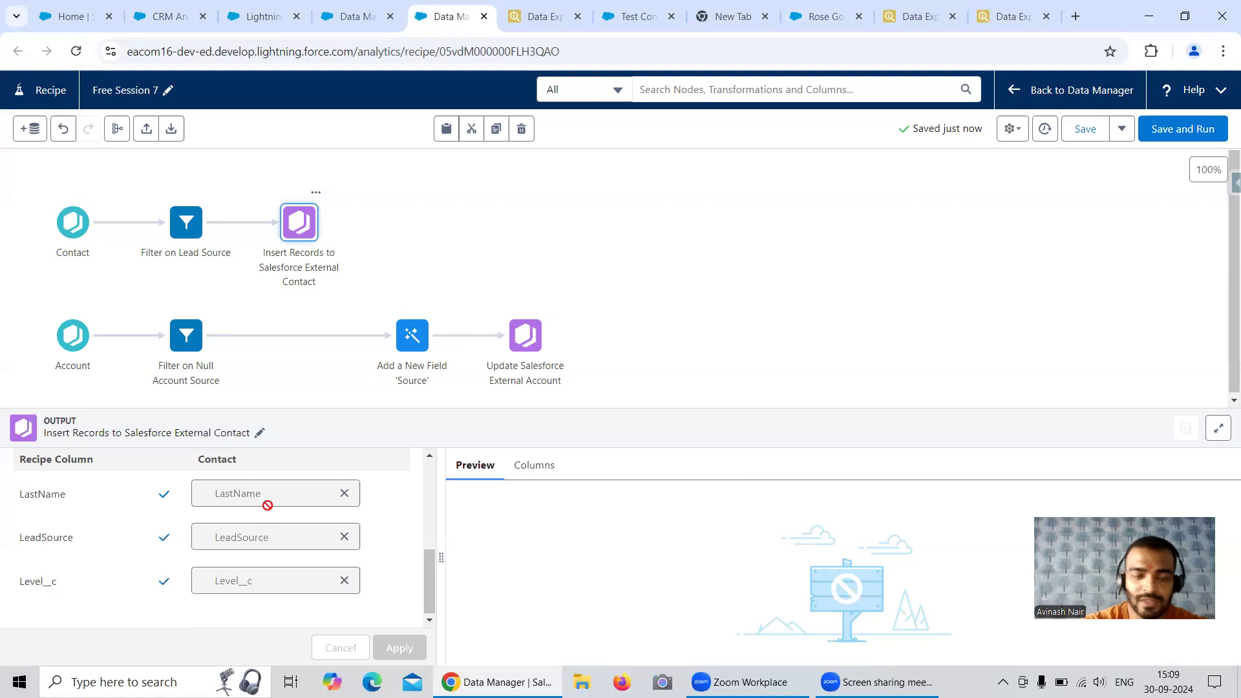
click(1013, 131)
click(983, 165)
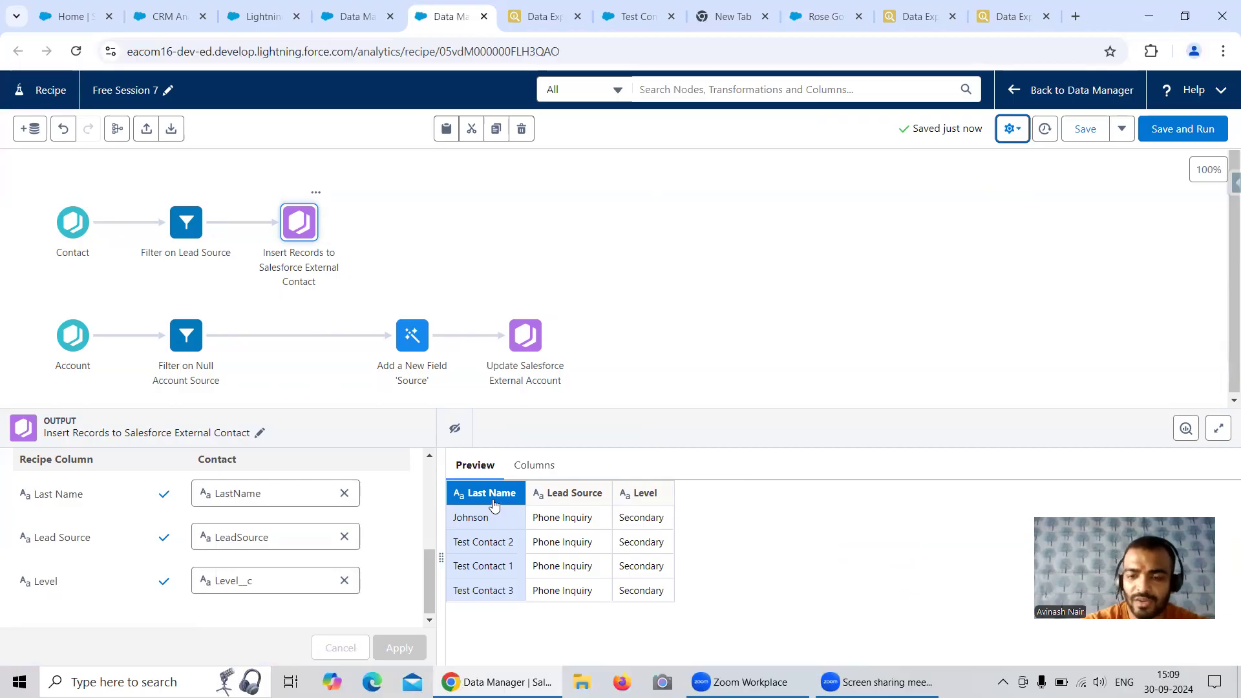
mouse_move(494, 504)
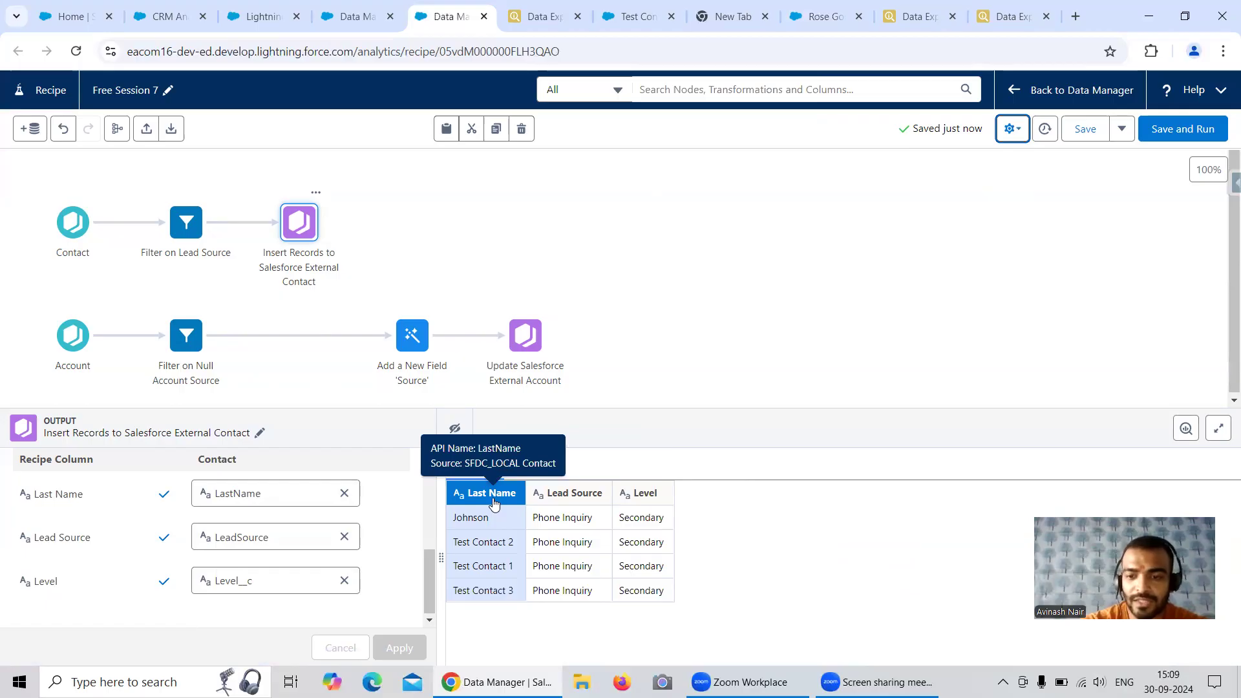
Save and run the Free Session 7 recipe, and refresh the Data Manager job monitor to follow its run
click(1178, 128)
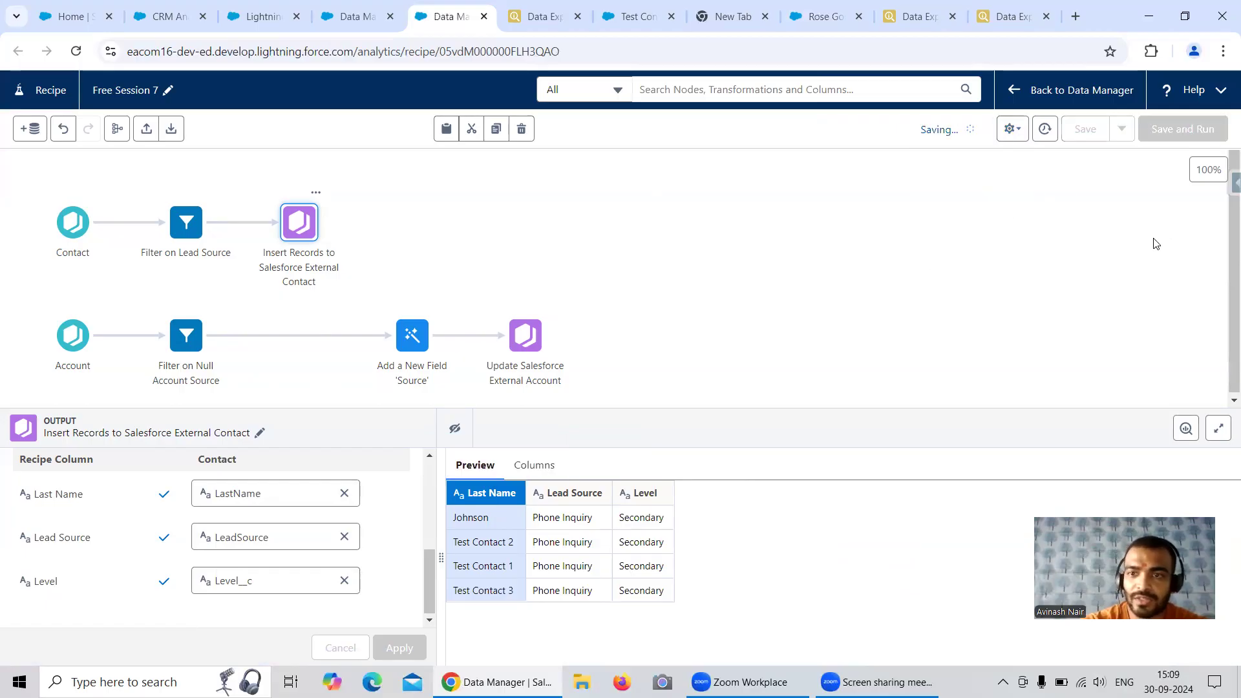
click(357, 26)
click(1202, 208)
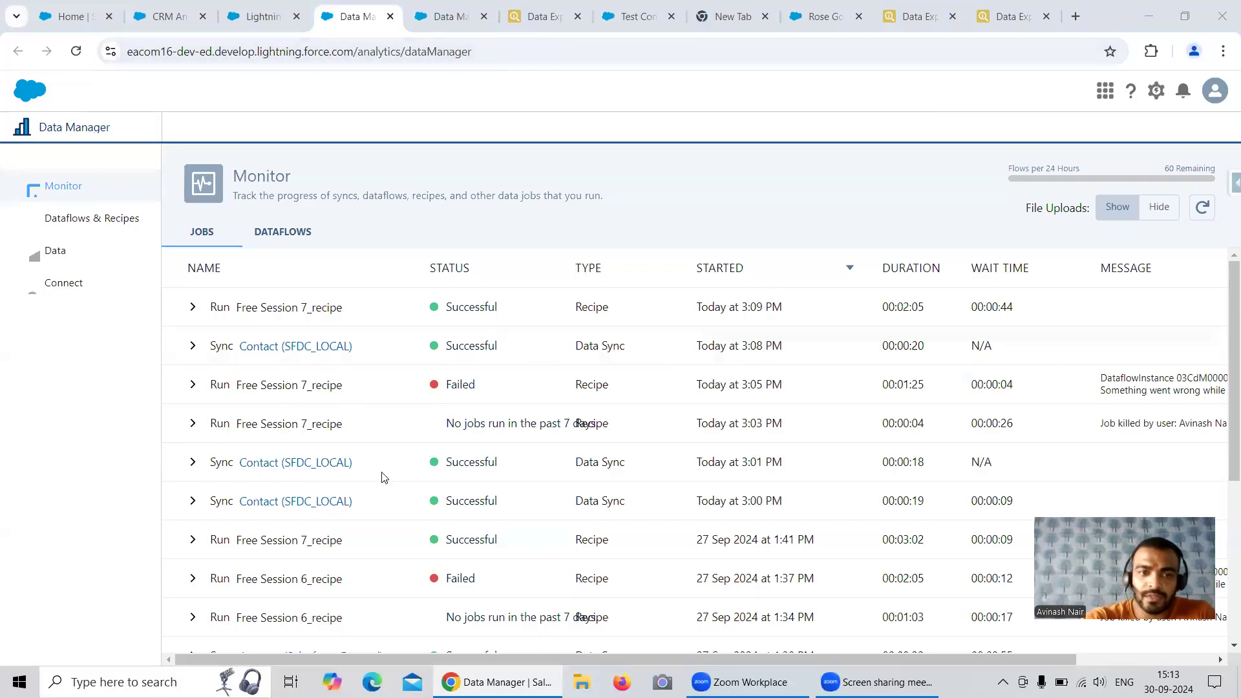
click(1202, 207)
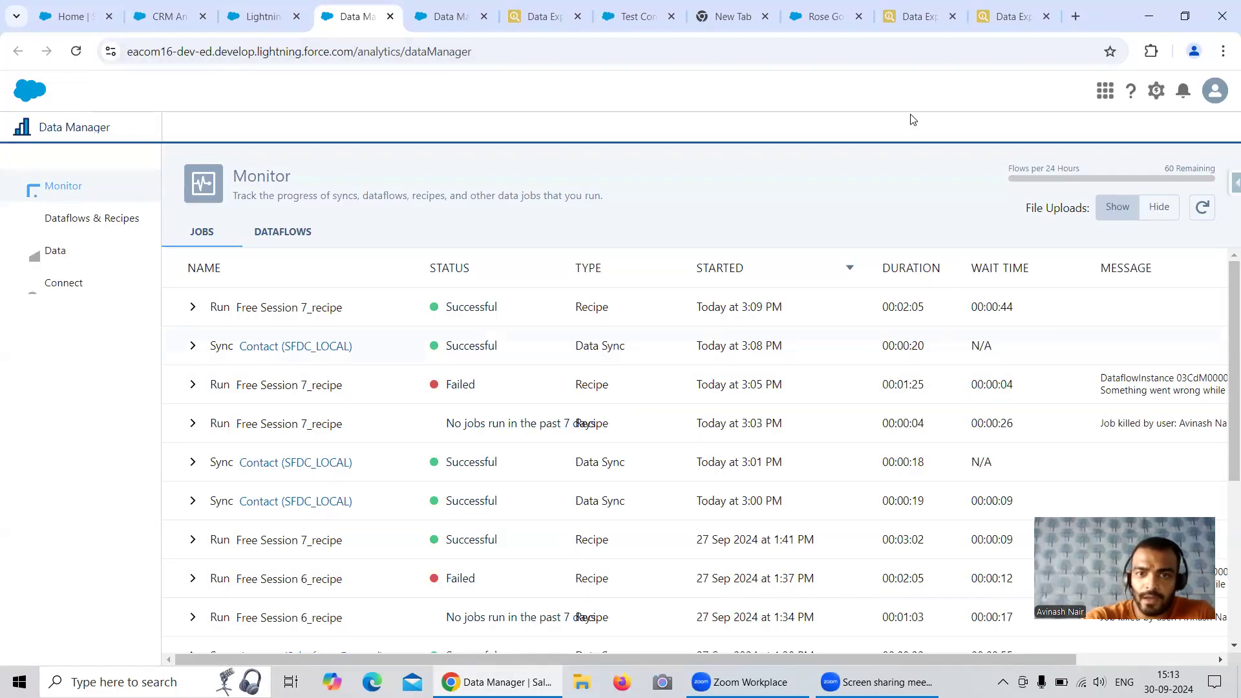
Rerun the external org's Contact export query filtered on LeadSource = 'Phone Inquiry' and check the returned records
click(915, 16)
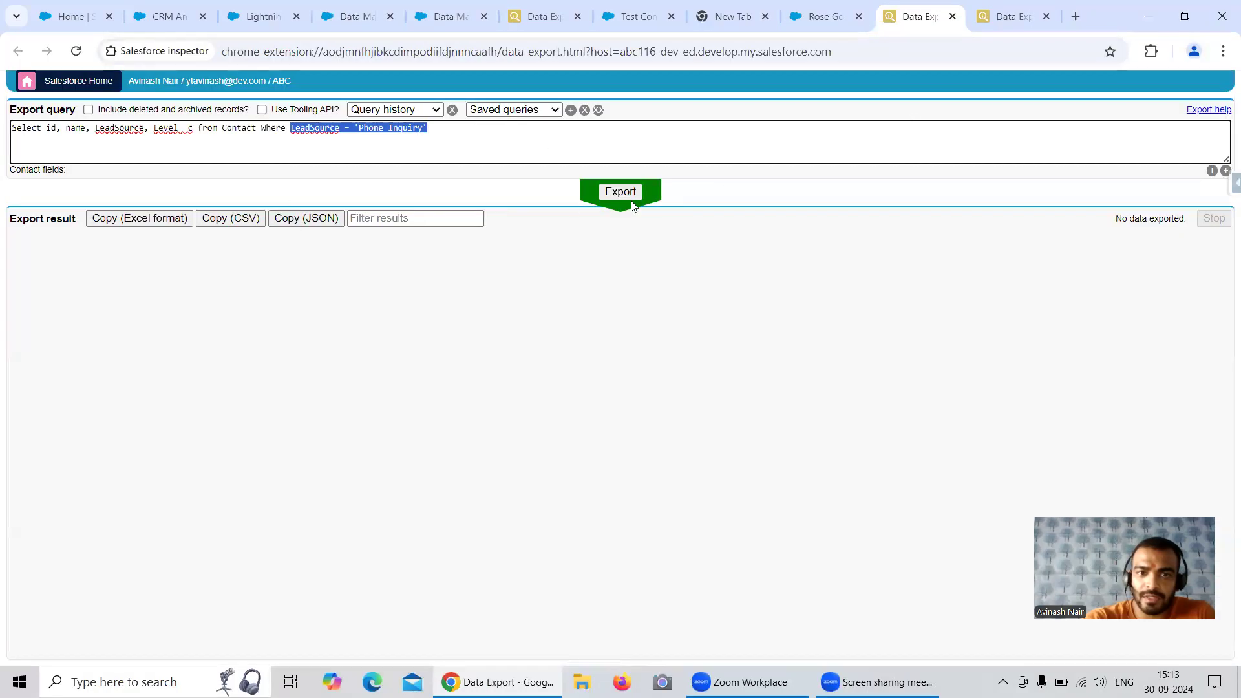
click(625, 195)
drag(233, 257, 285, 285)
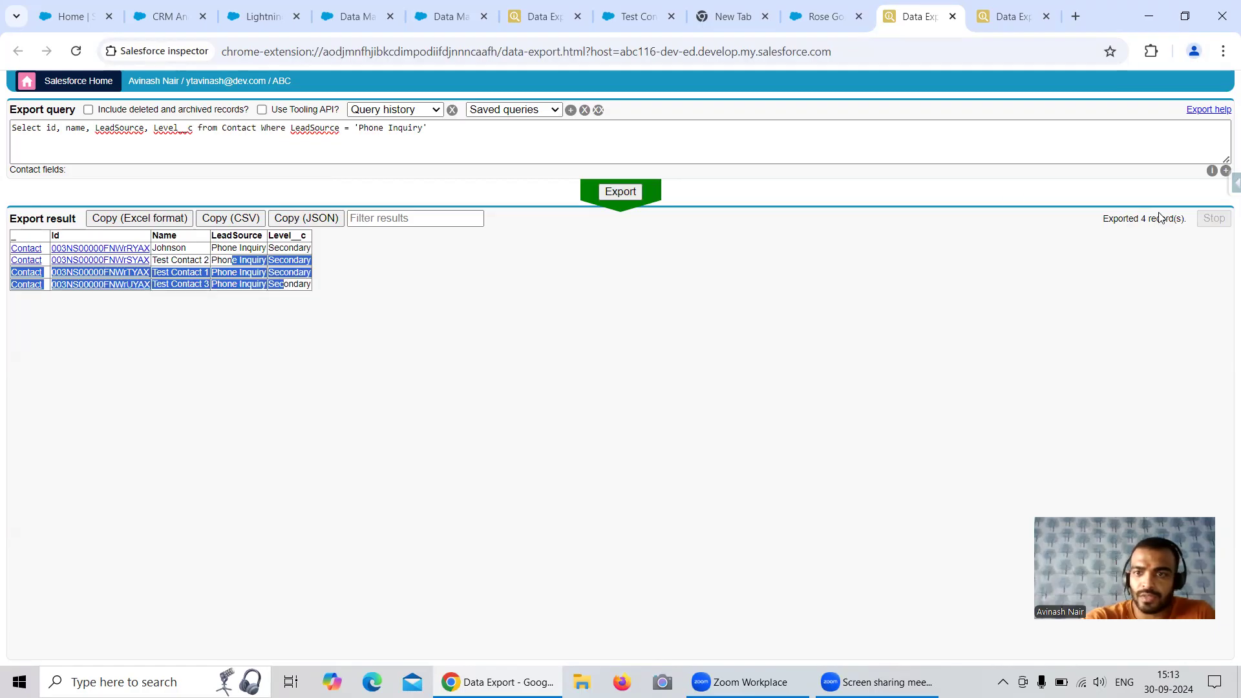
Rerun the unfiltered Contact export query in the external org and check for the inserted Phone Inquiry records
click(995, 17)
drag(1133, 215, 1150, 214)
click(630, 193)
drag(1135, 215, 1147, 218)
drag(263, 496, 367, 532)
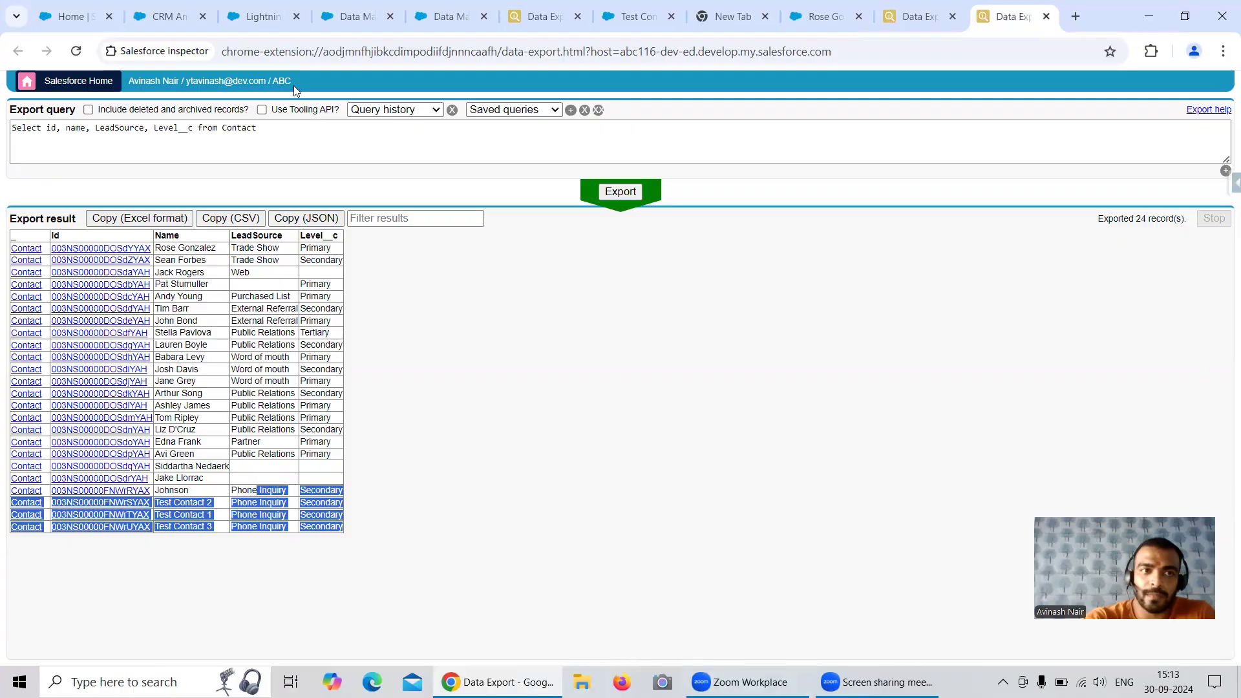
Return to the recipe and review its Contact input, Filter on Lead Source and Insert Records to Salesforce External Contact nodes
click(446, 16)
click(463, 229)
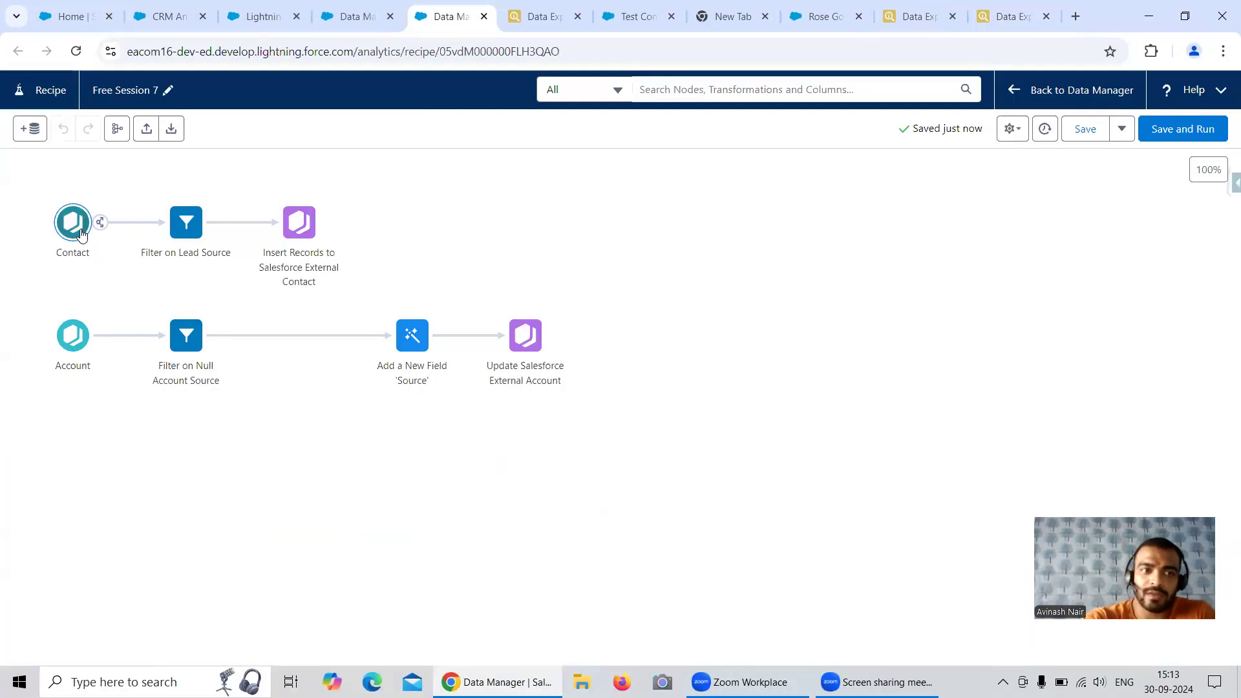
click(68, 231)
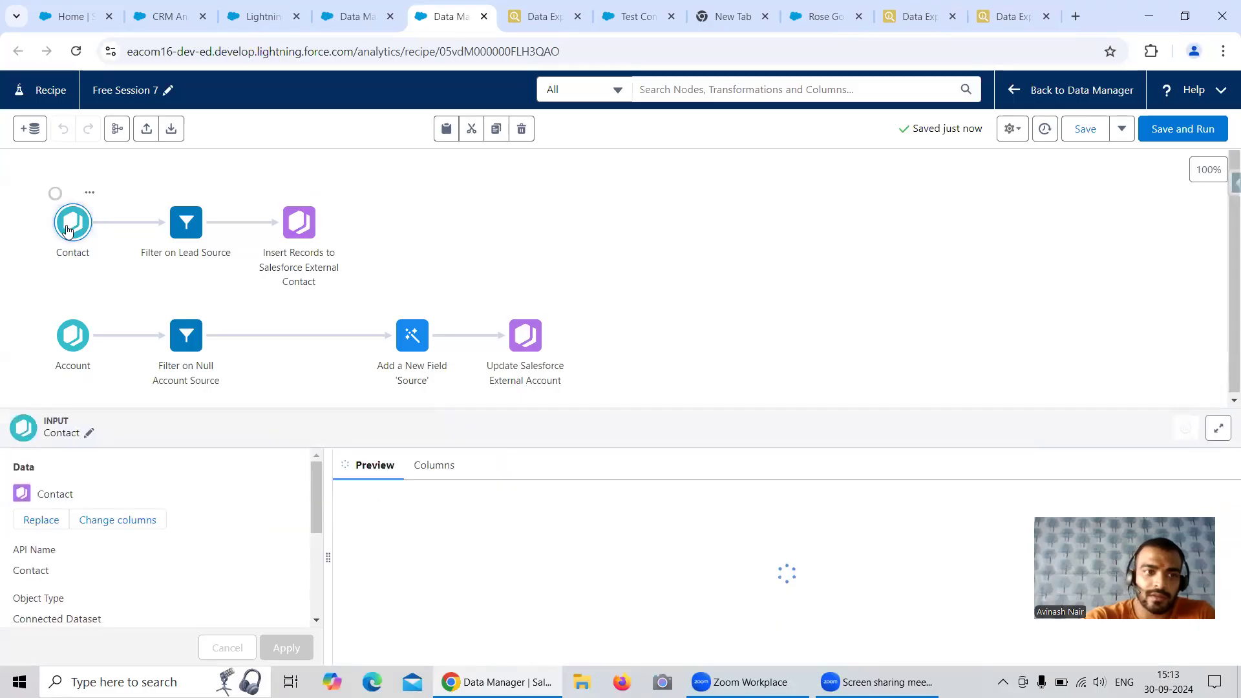
click(146, 216)
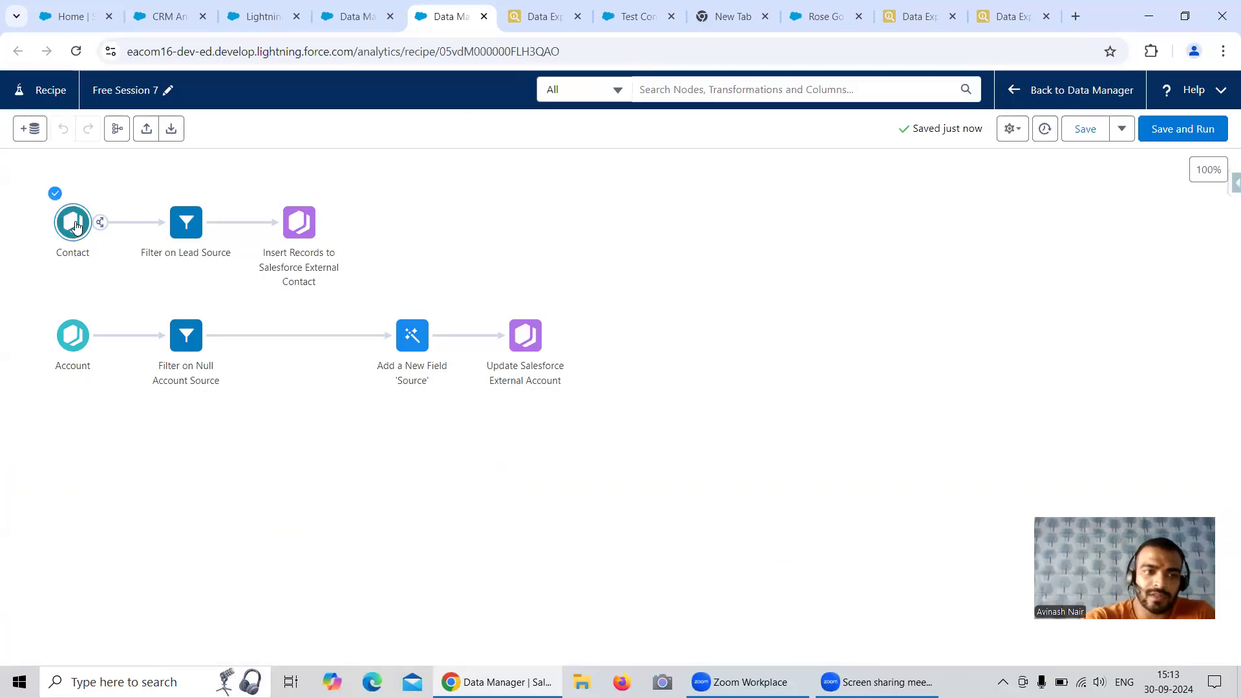
click(181, 227)
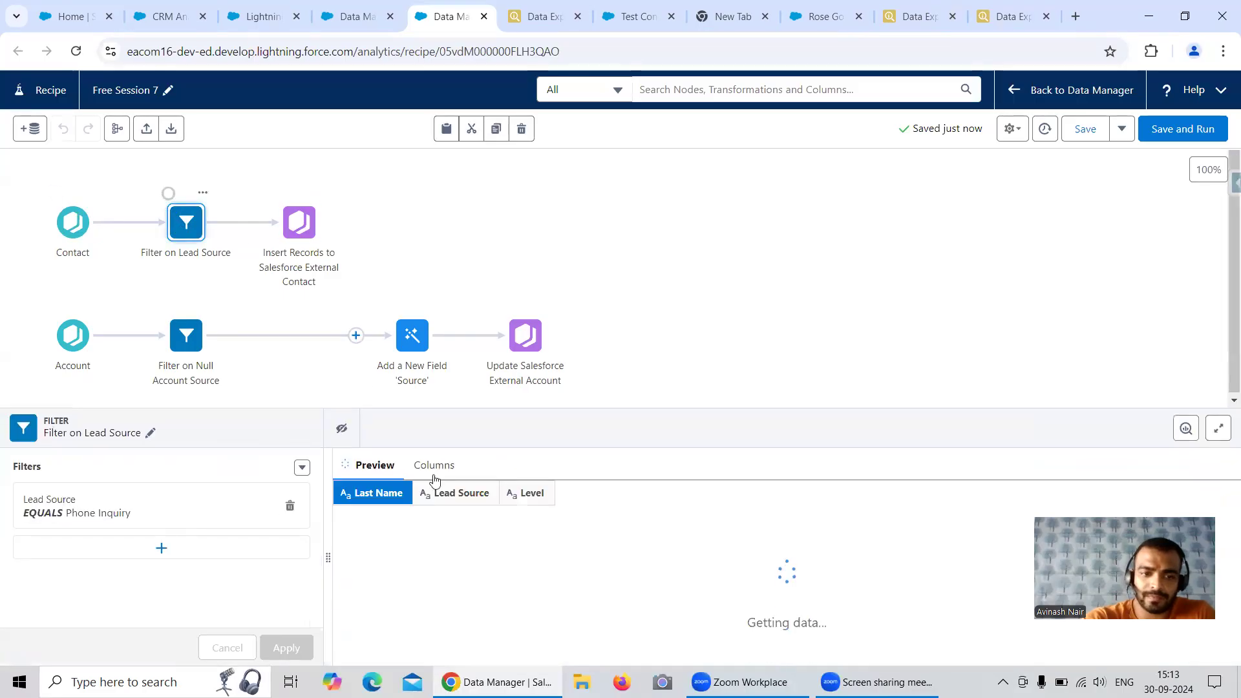
click(407, 259)
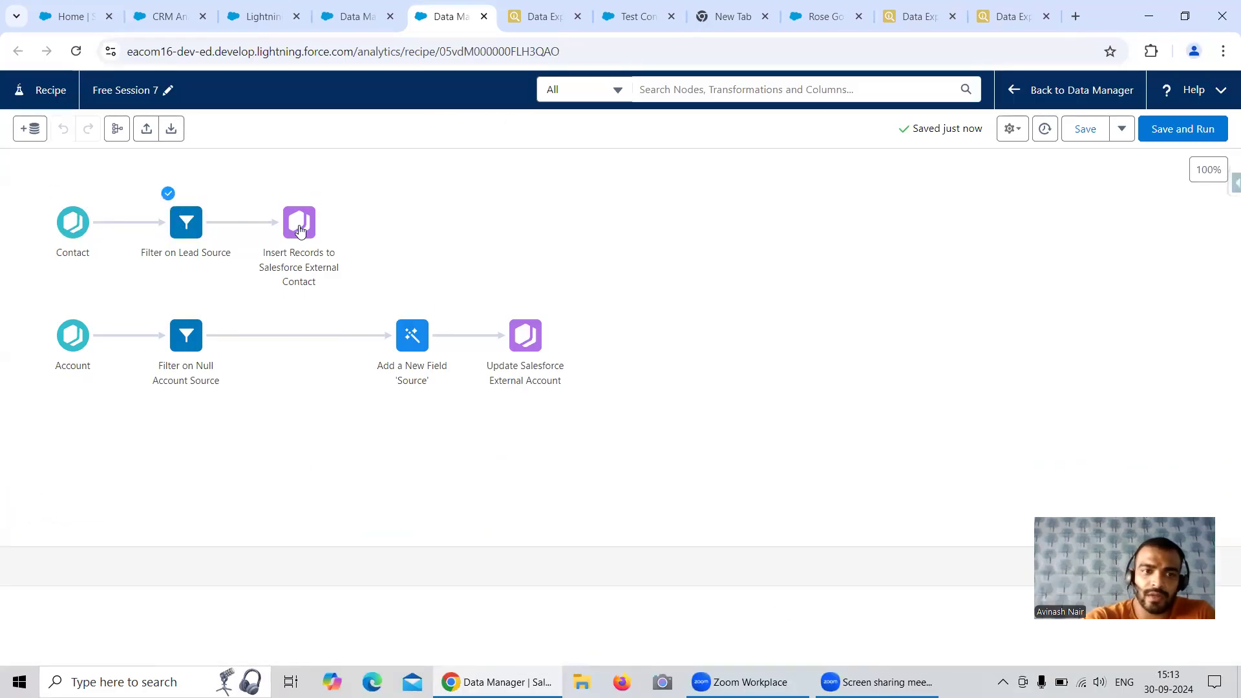
click(298, 229)
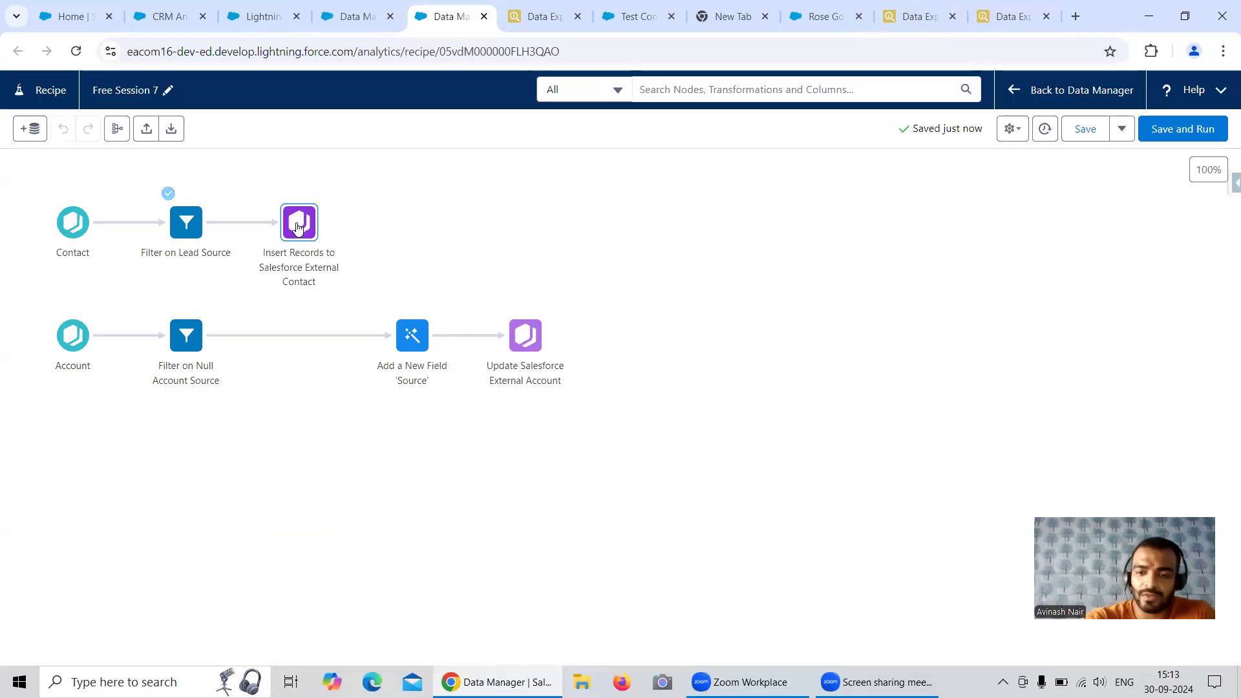